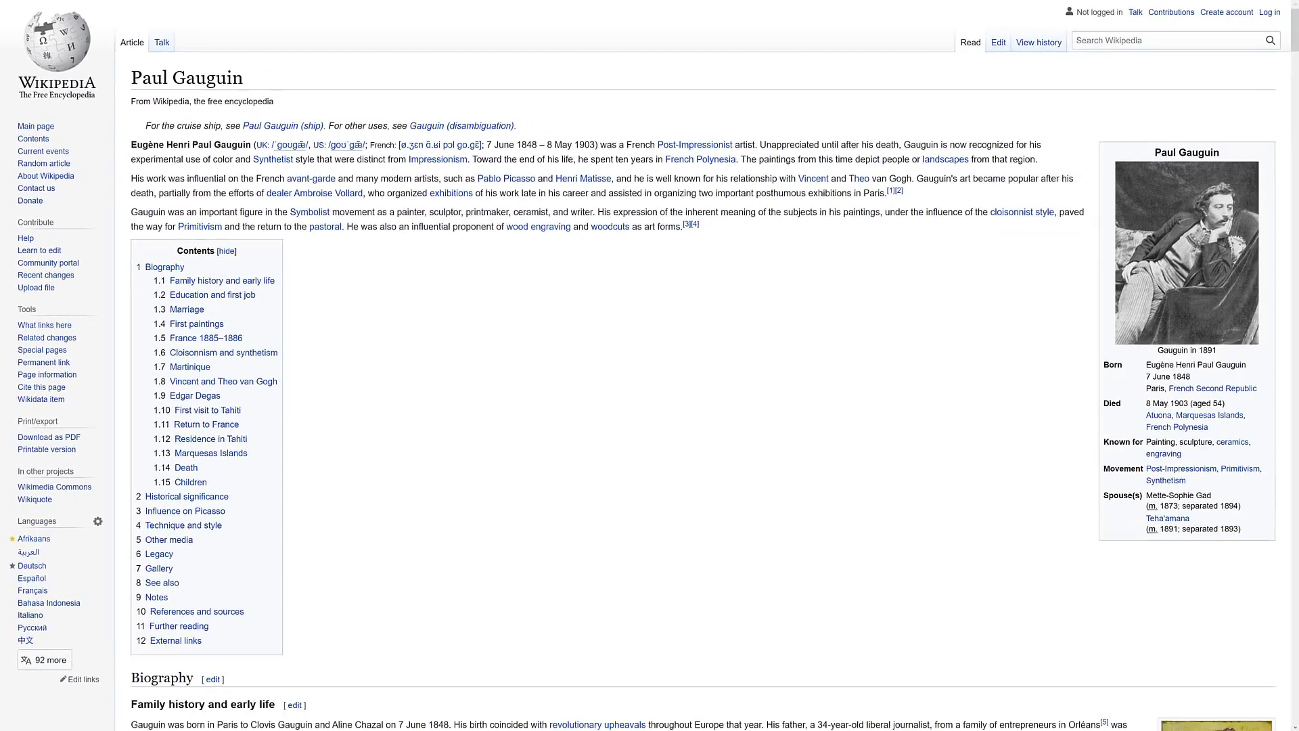
Scroll down through the Paul Gauguin Wikipedia article.
scroll(644, 380, down, 10)
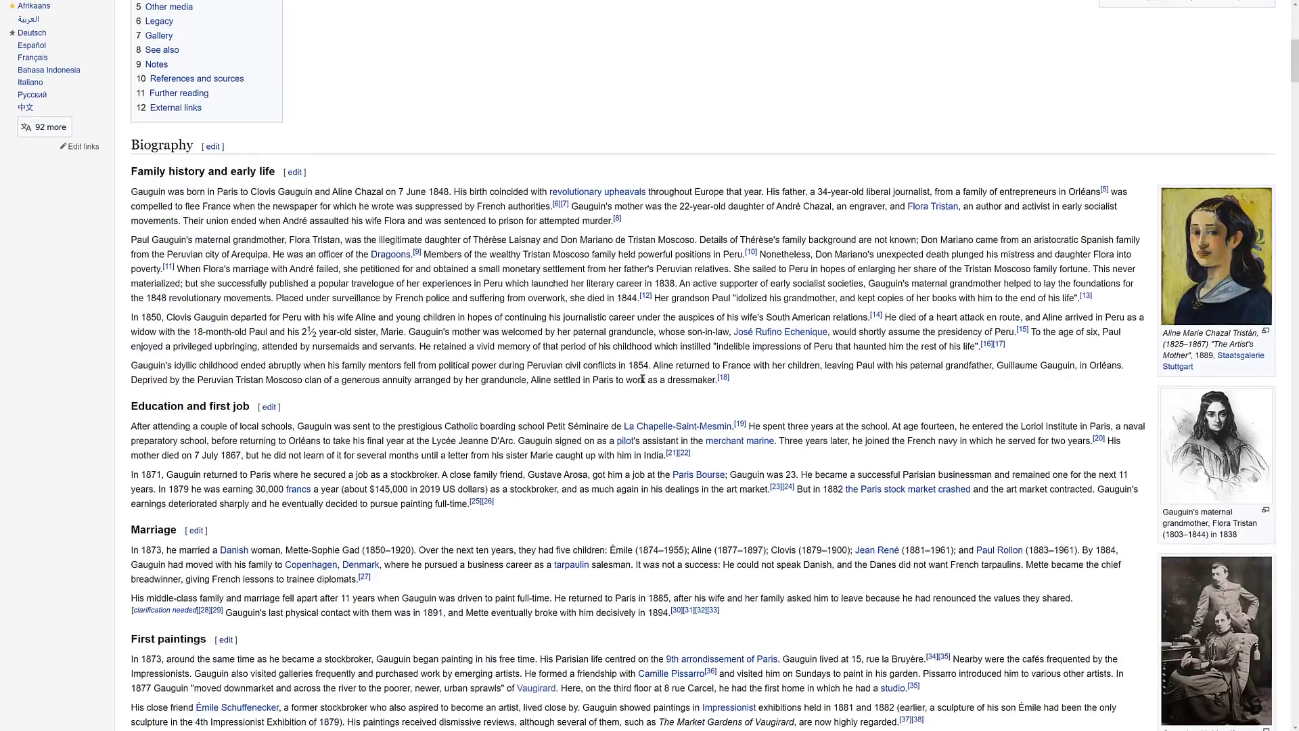
scroll(615, 510, down, 5)
scroll(615, 509, down, 15)
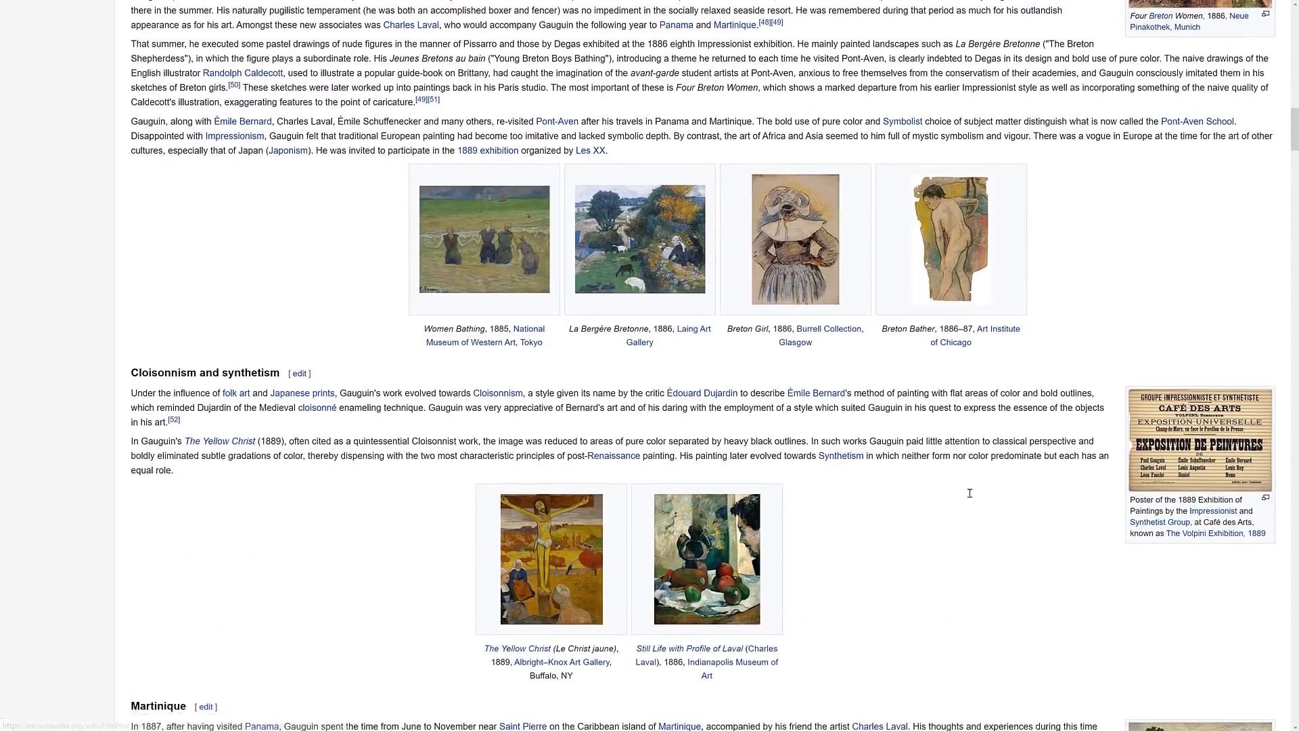
scroll(904, 353, down, 4)
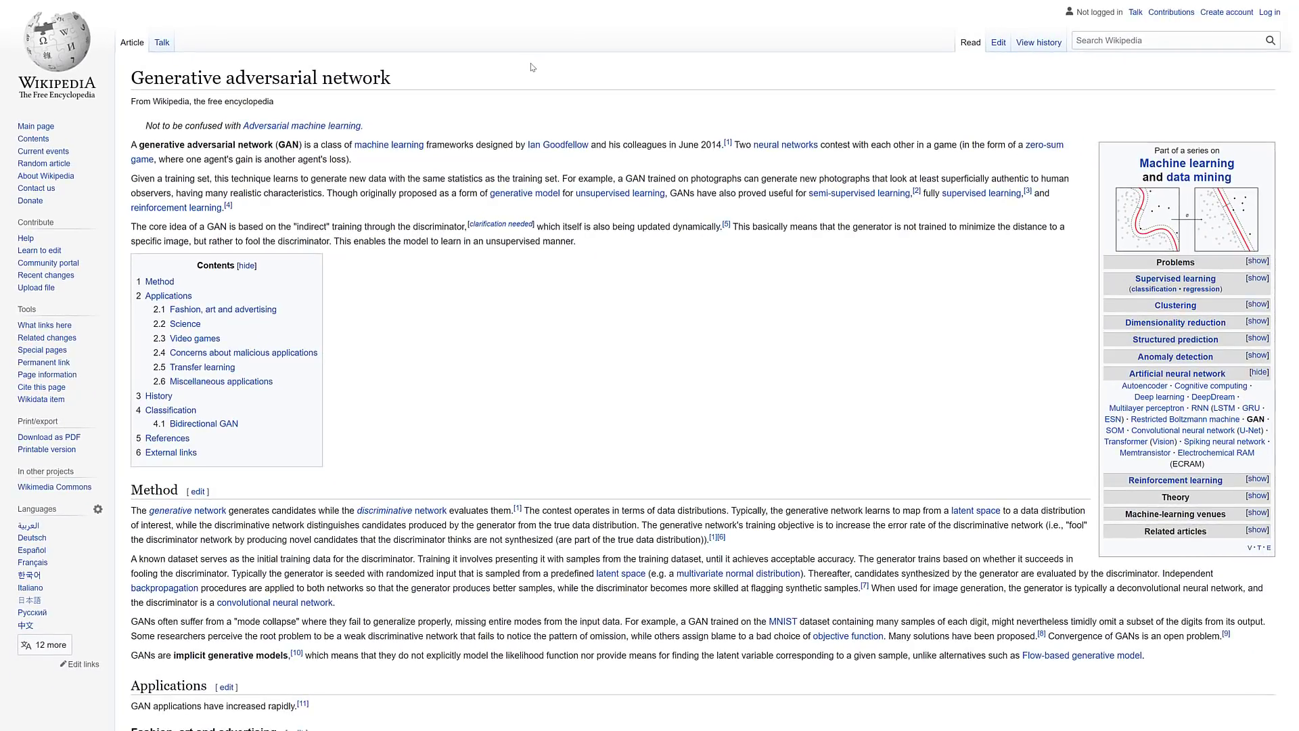
Switch with Ctrl+Tab to the browser tab showing NVIDIA's AI Playground page.
key(ctrl+Tab)
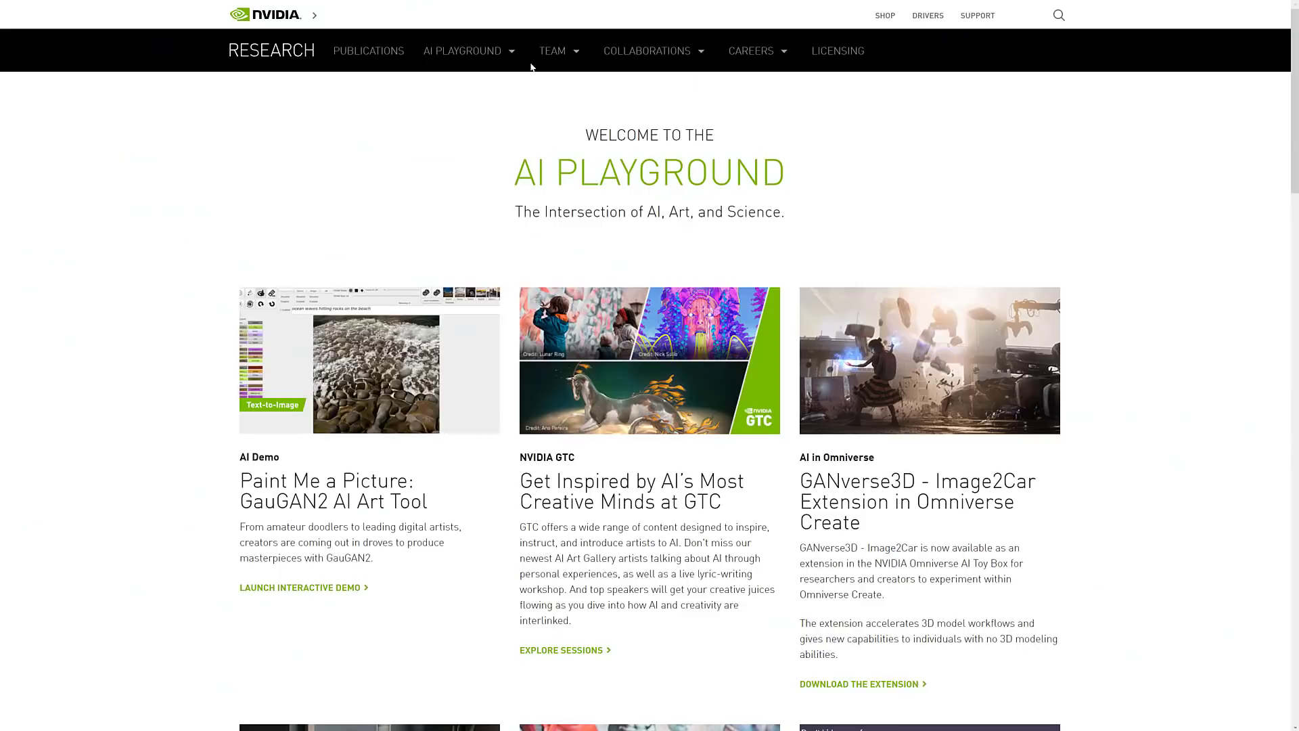
Launch the 'Paint Me a Picture: GauGAN2 AI Art Tool' demo card.
click(421, 477)
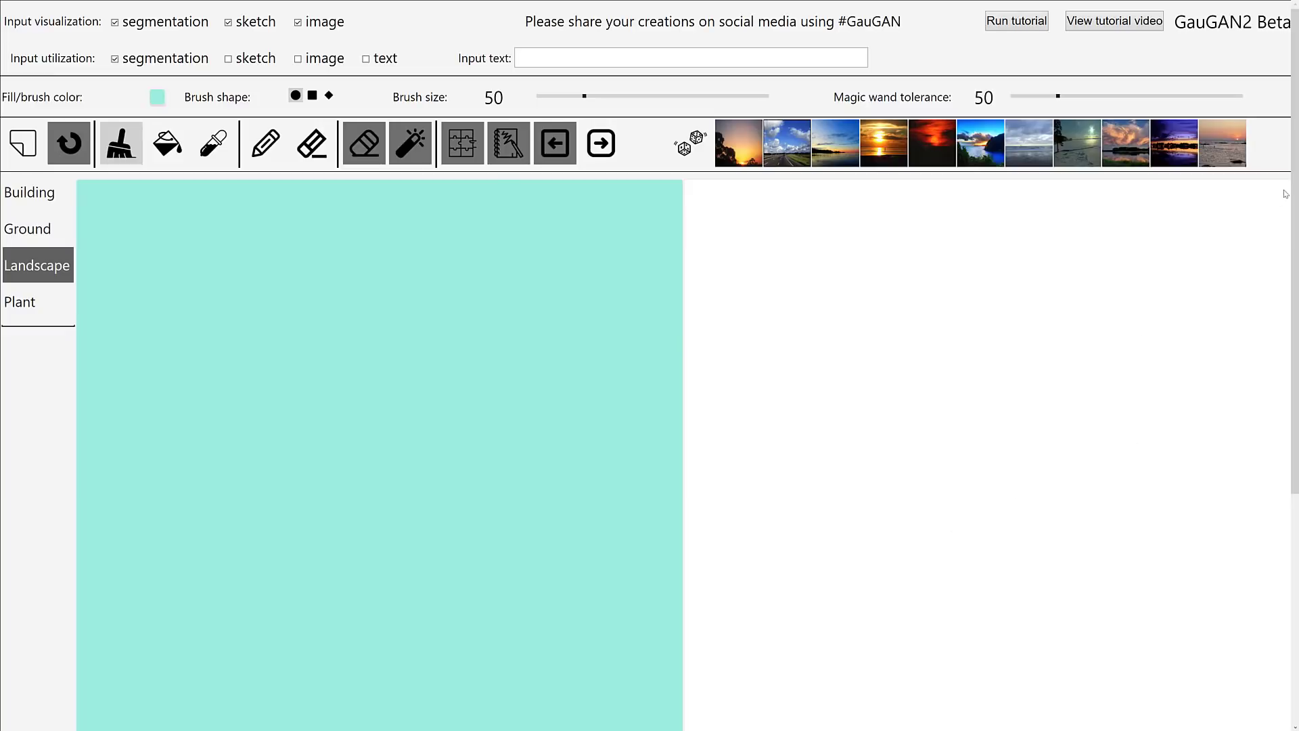
Exit and then re-enter the browser's full-screen view.
drag(1292, 194, 1294, 243)
key(F11)
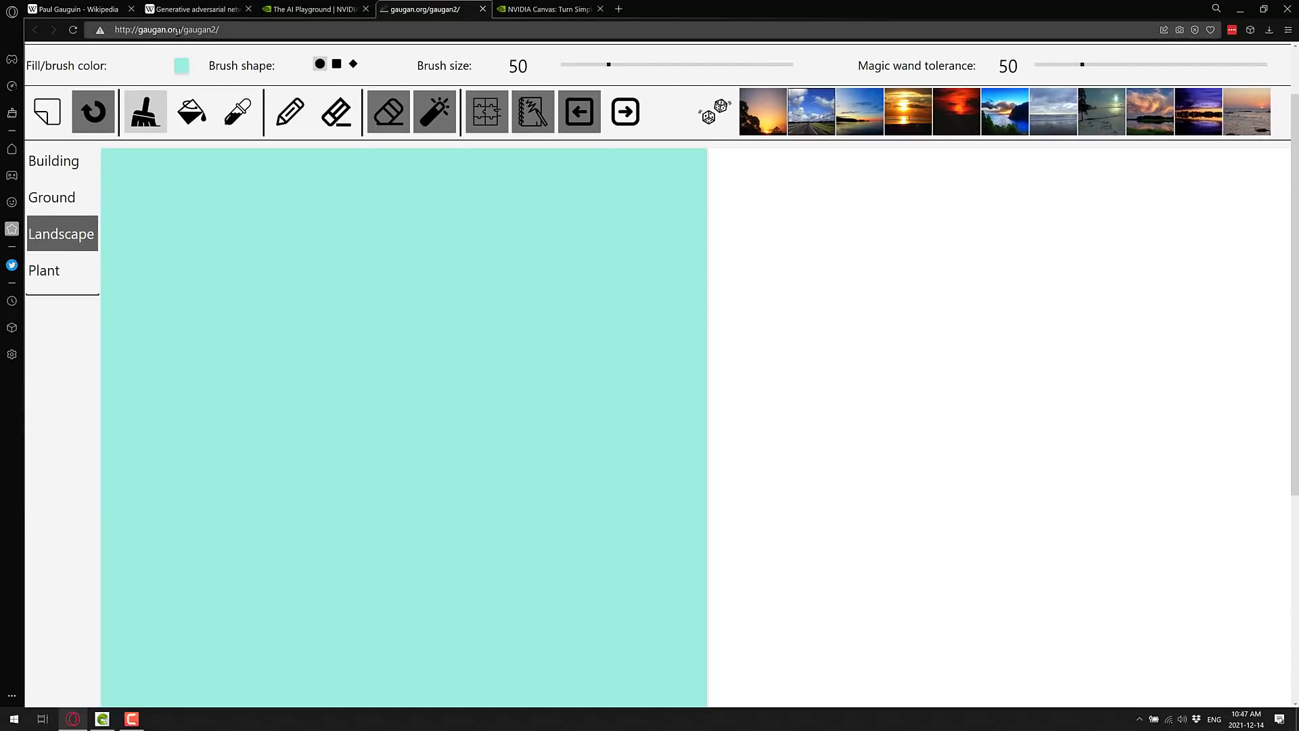
key(F11)
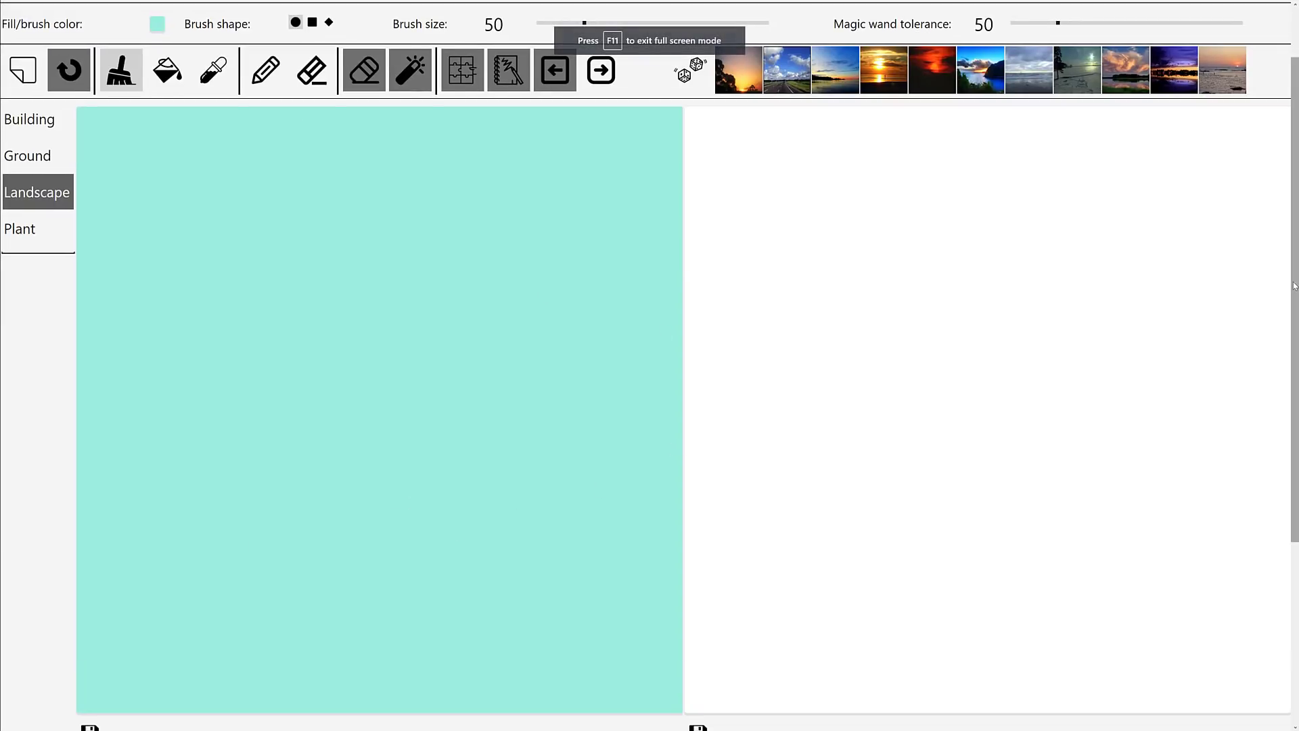
Tick the terms-and-conditions checkbox below the canvas and return to the top.
scroll(1295, 285, down, 3)
click(10, 603)
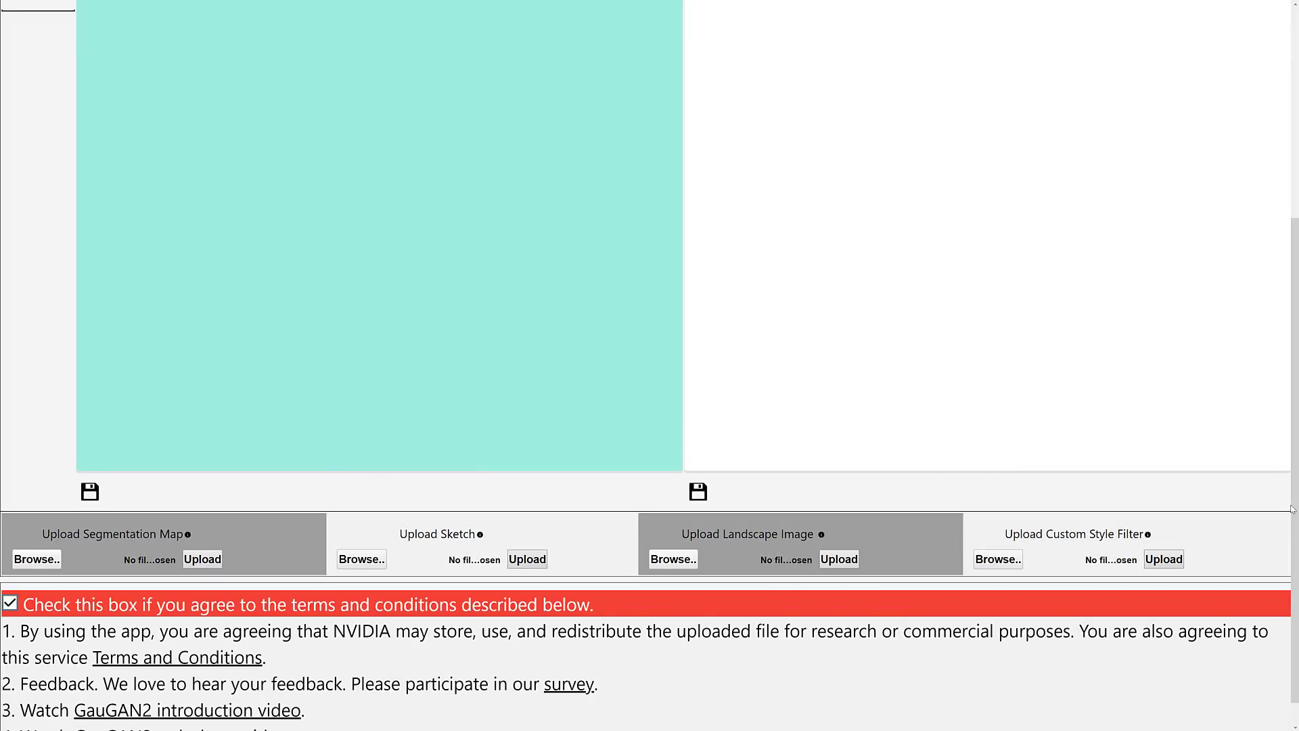
drag(1291, 509, 1281, 293)
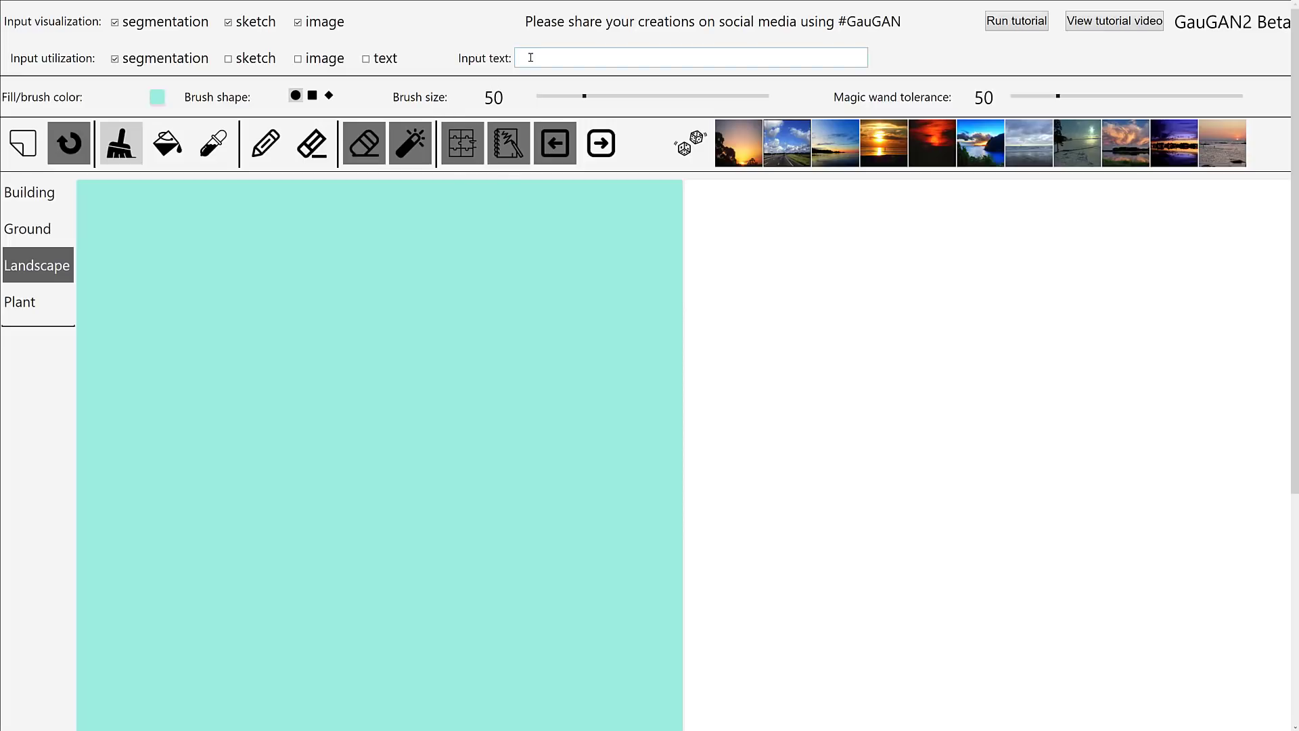
Turn on text input, enter 'sand' as the prompt, and tick the terms checkbox again.
click(530, 58)
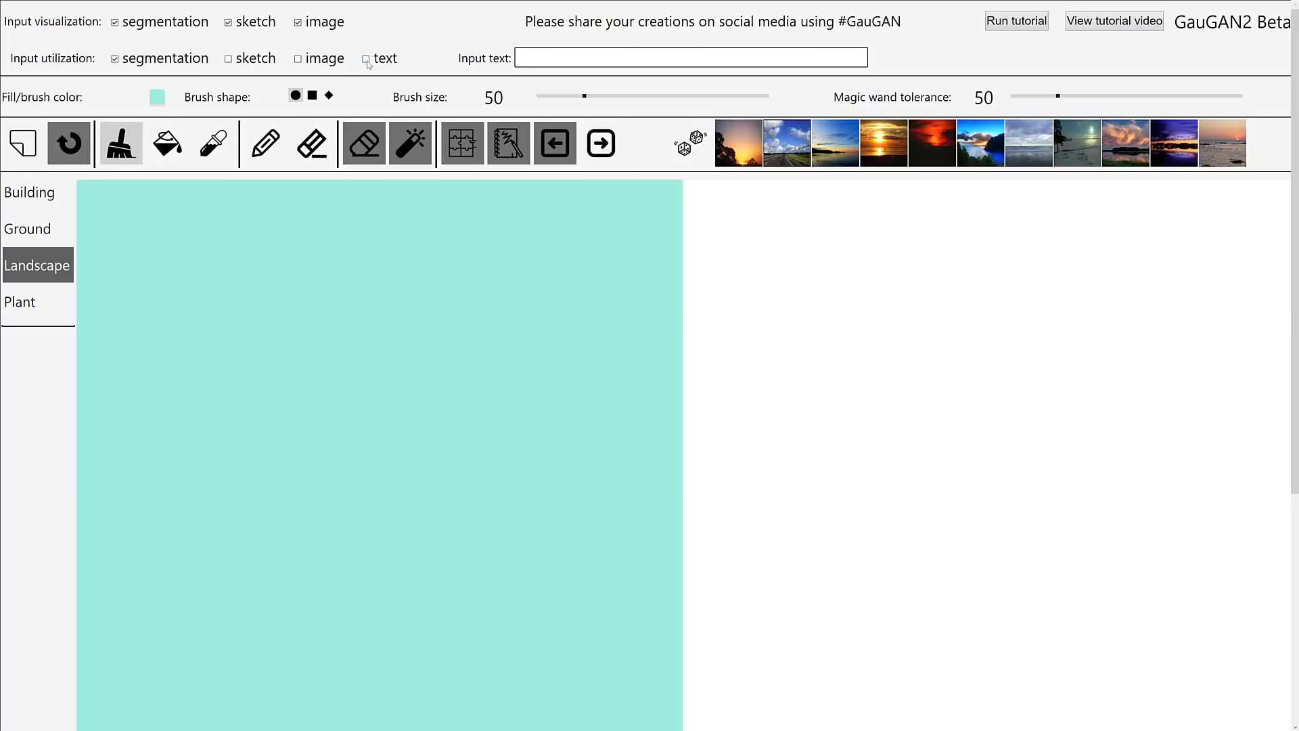
click(366, 59)
click(542, 59)
text(sand)
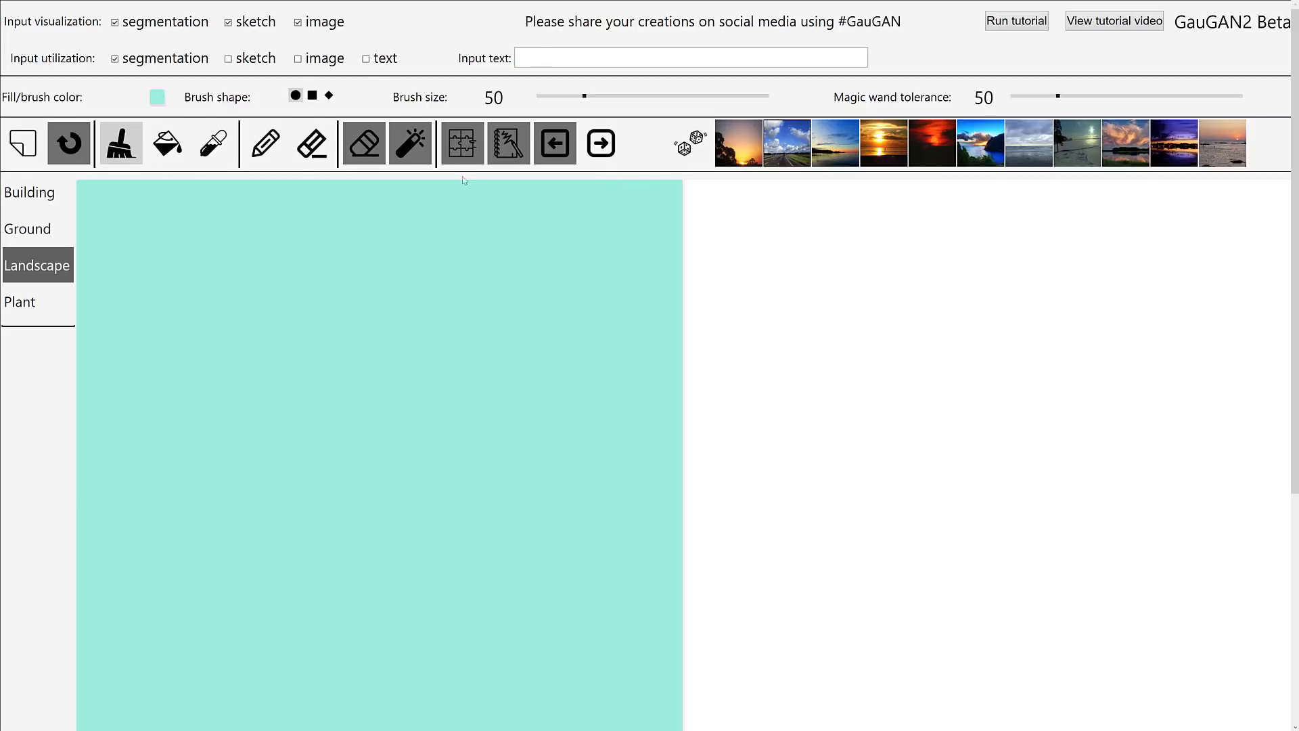
scroll(471, 193, down, 5)
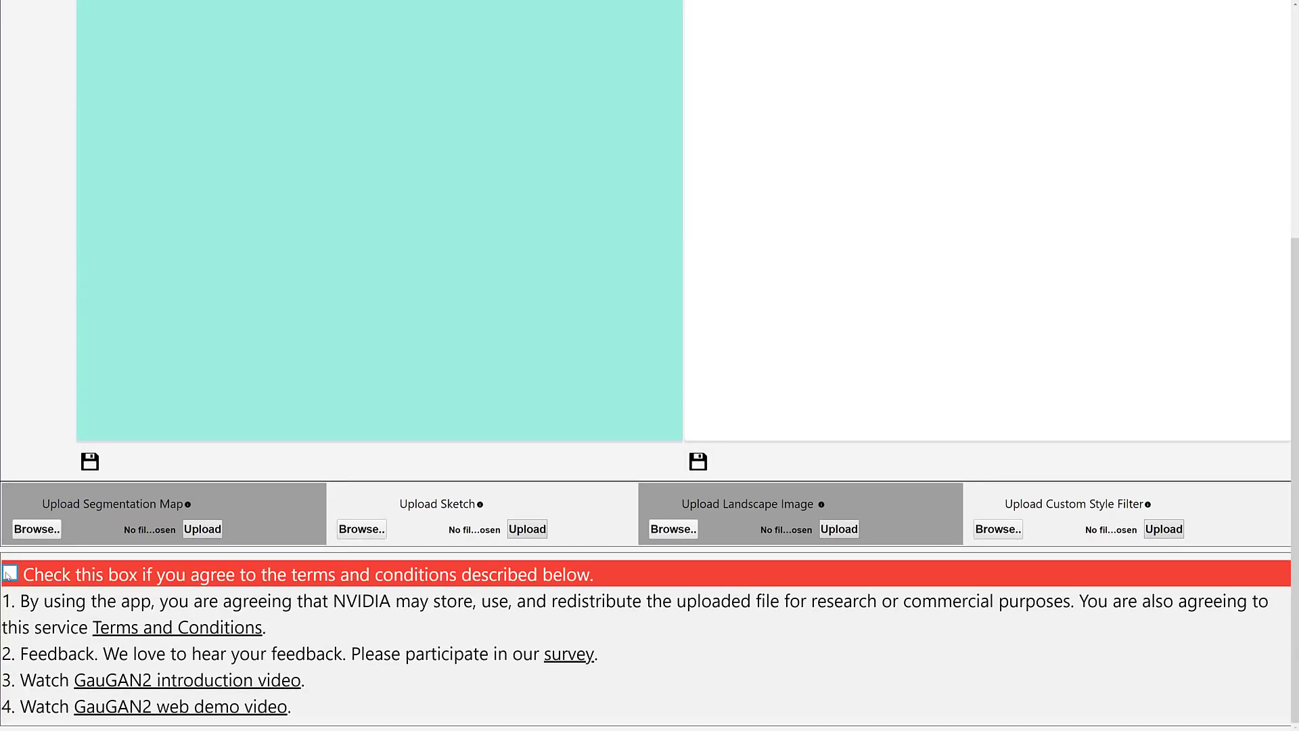
click(9, 573)
scroll(458, 417, up, 5)
Generate an image from the prompt 'lake' with text input on and segmentation off.
click(496, 61)
click(366, 59)
click(572, 57)
text(lak)
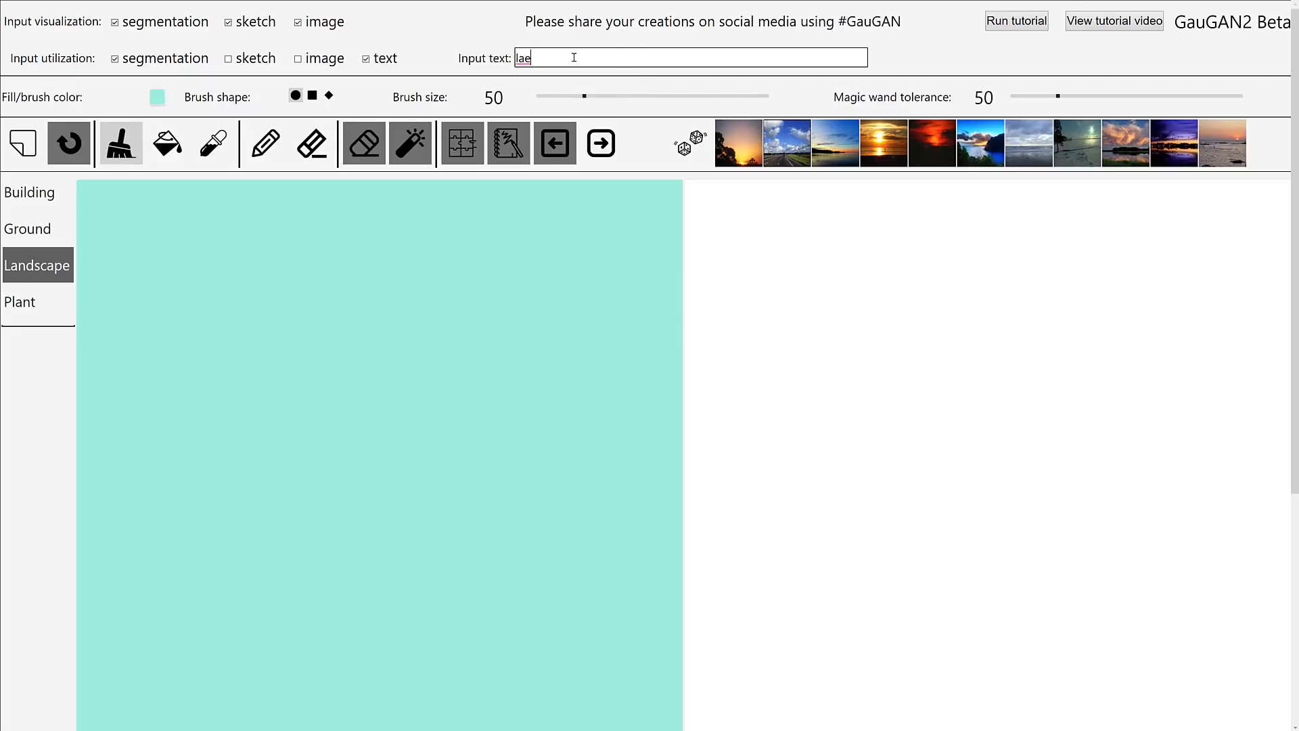
text(e)
click(599, 145)
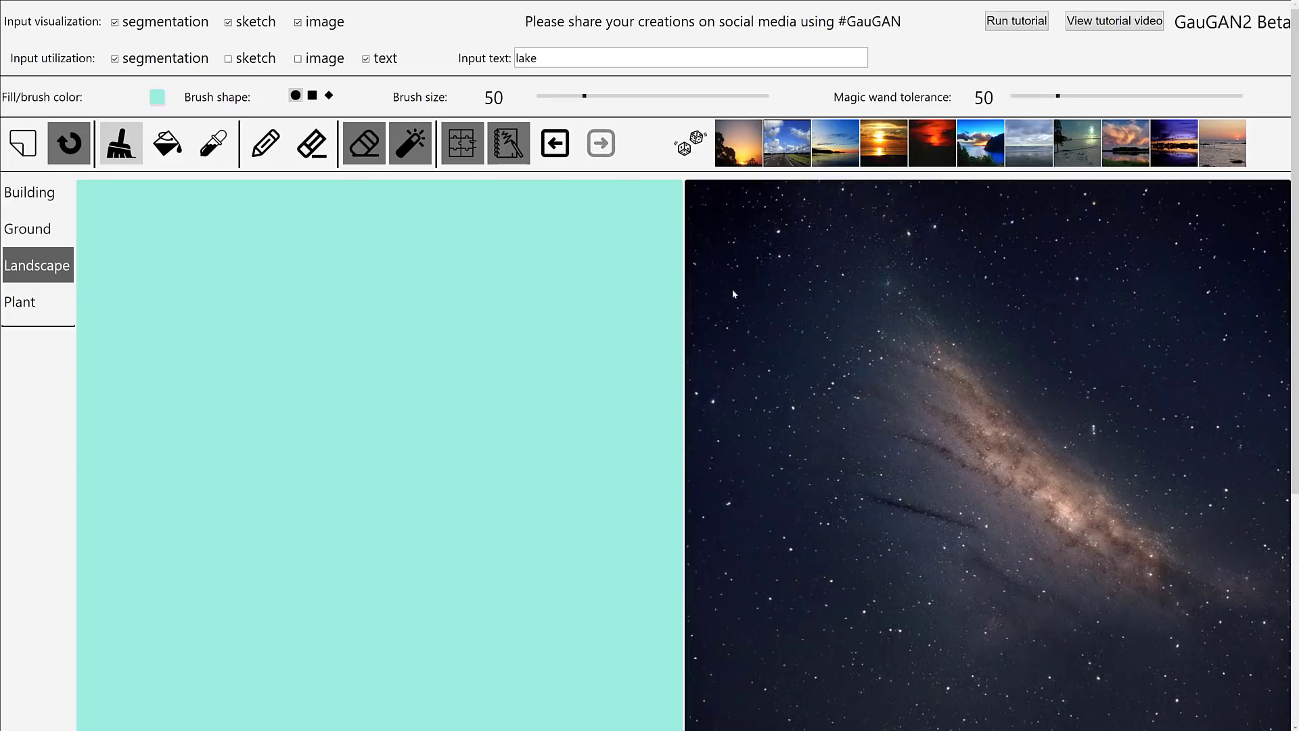
click(116, 59)
click(612, 141)
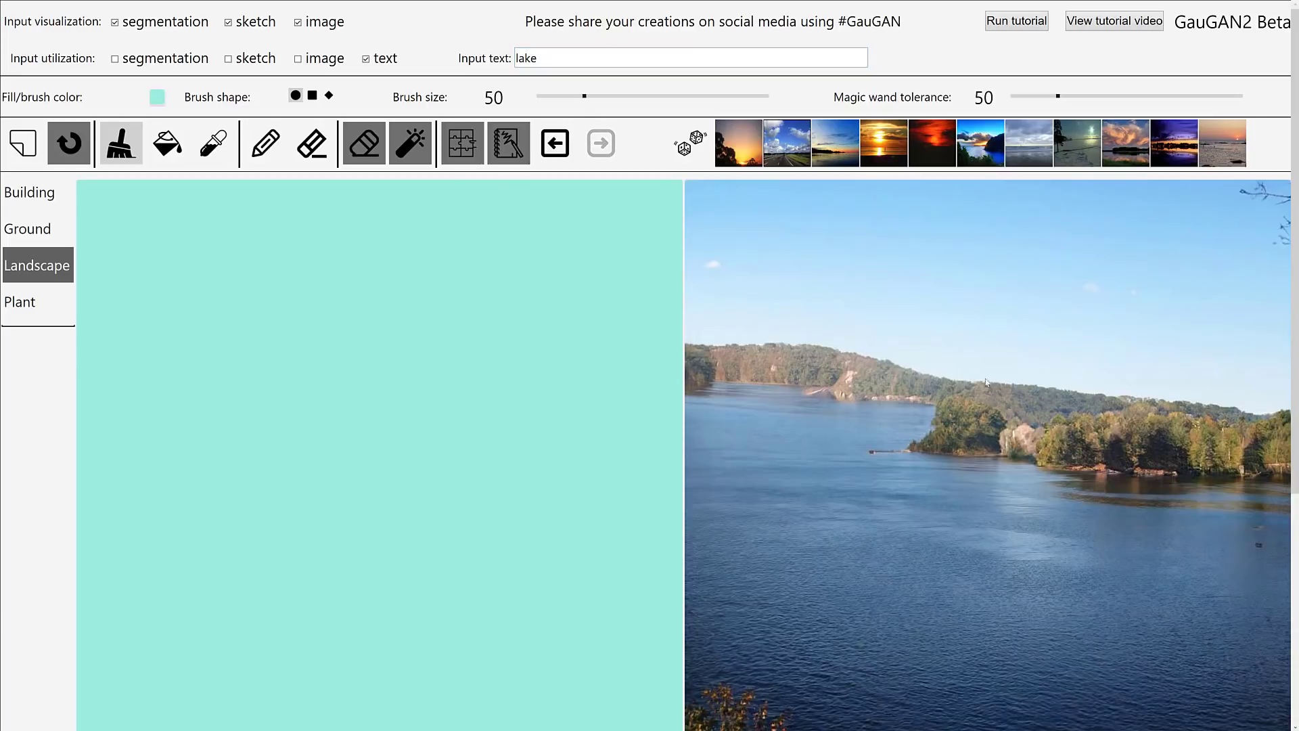
Extend the prompt to 'lake waves crashing shore' and render it.
click(561, 59)
text(waves)
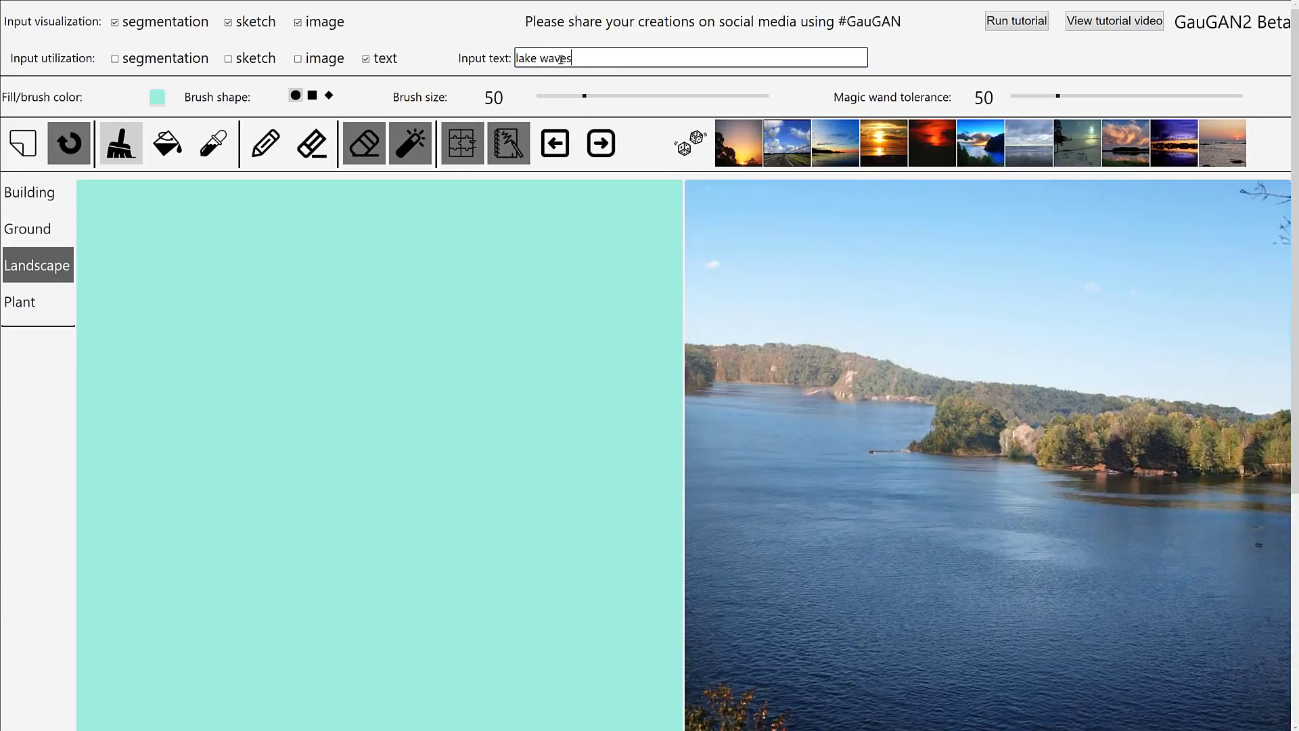
text( crashing shore)
click(606, 143)
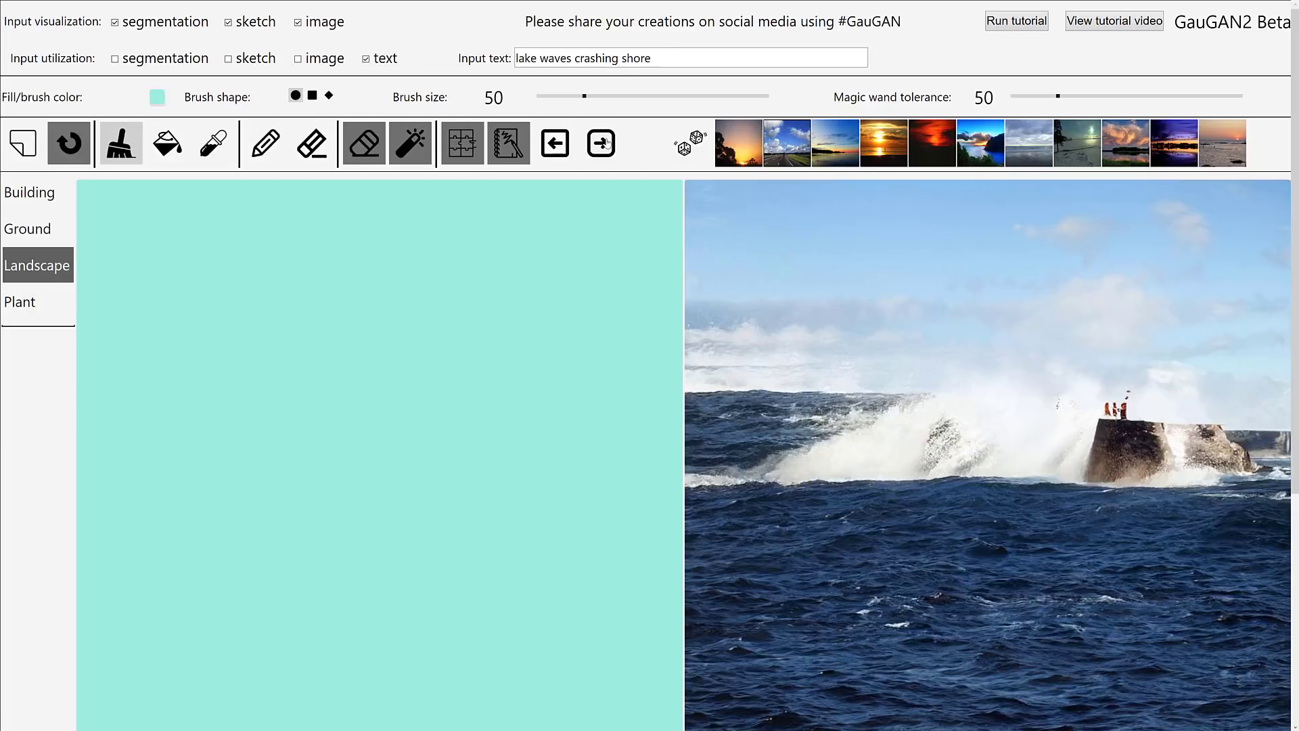
Render 'mountain by forest' and roll three random variations.
drag(787, 59, 514, 59)
text(mountain by forest)
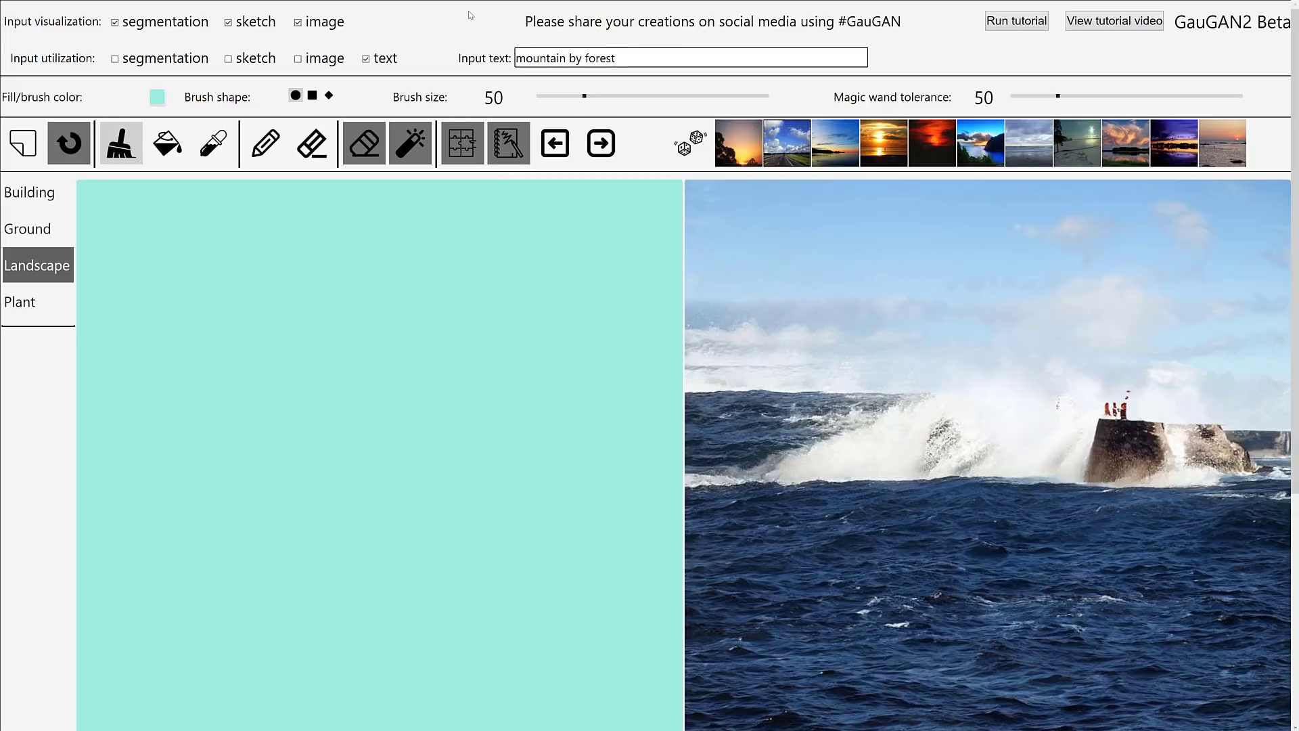
click(598, 147)
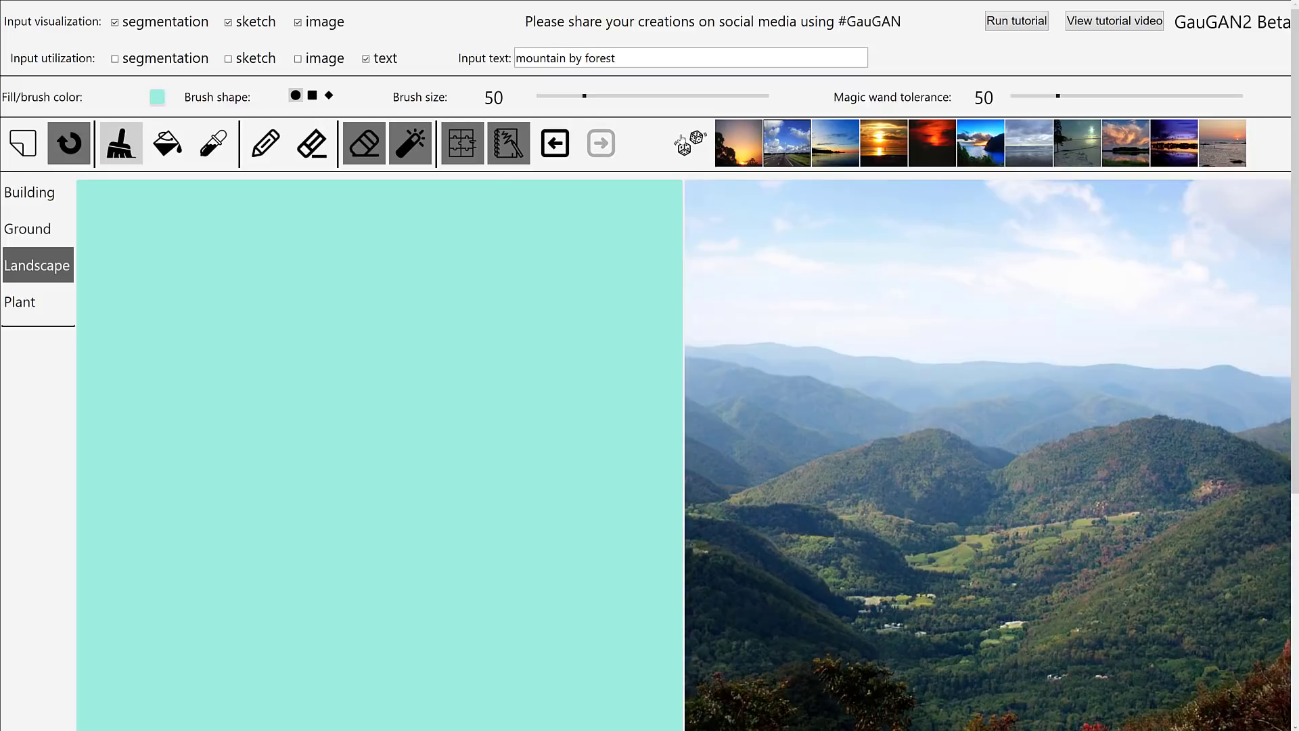
click(682, 141)
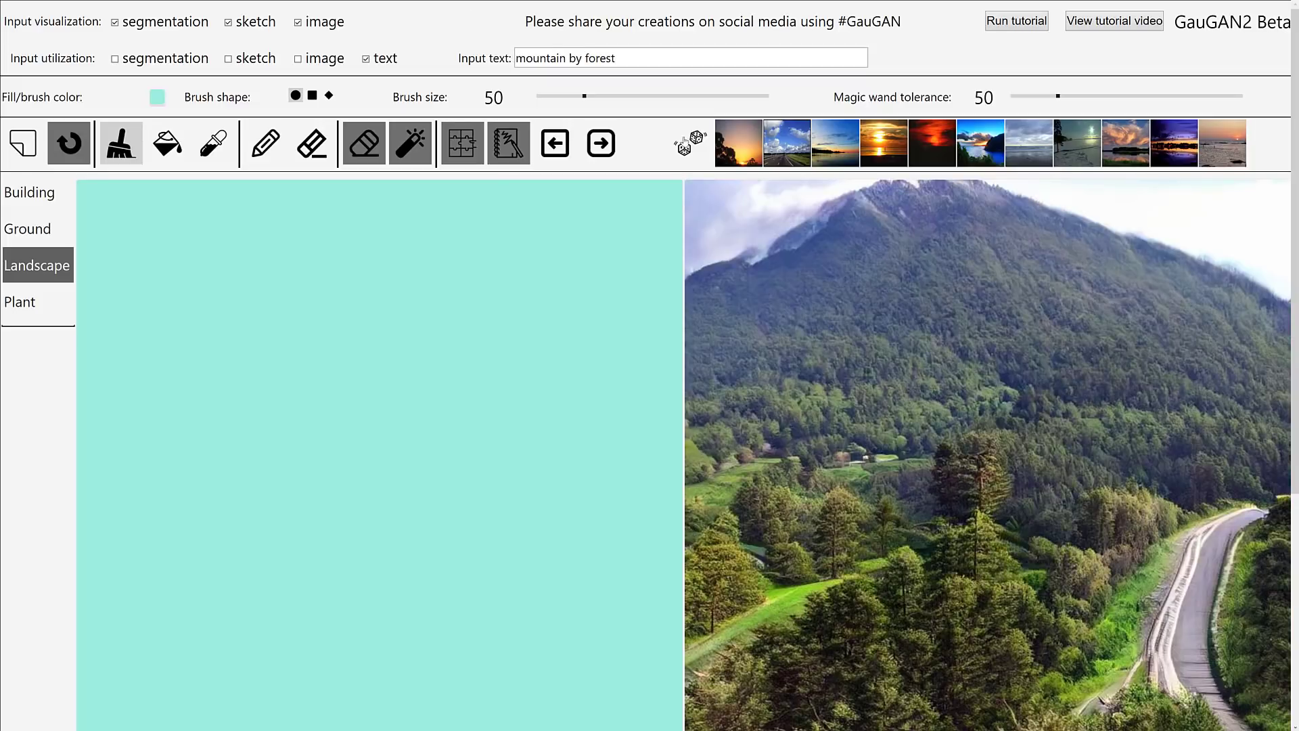
click(682, 142)
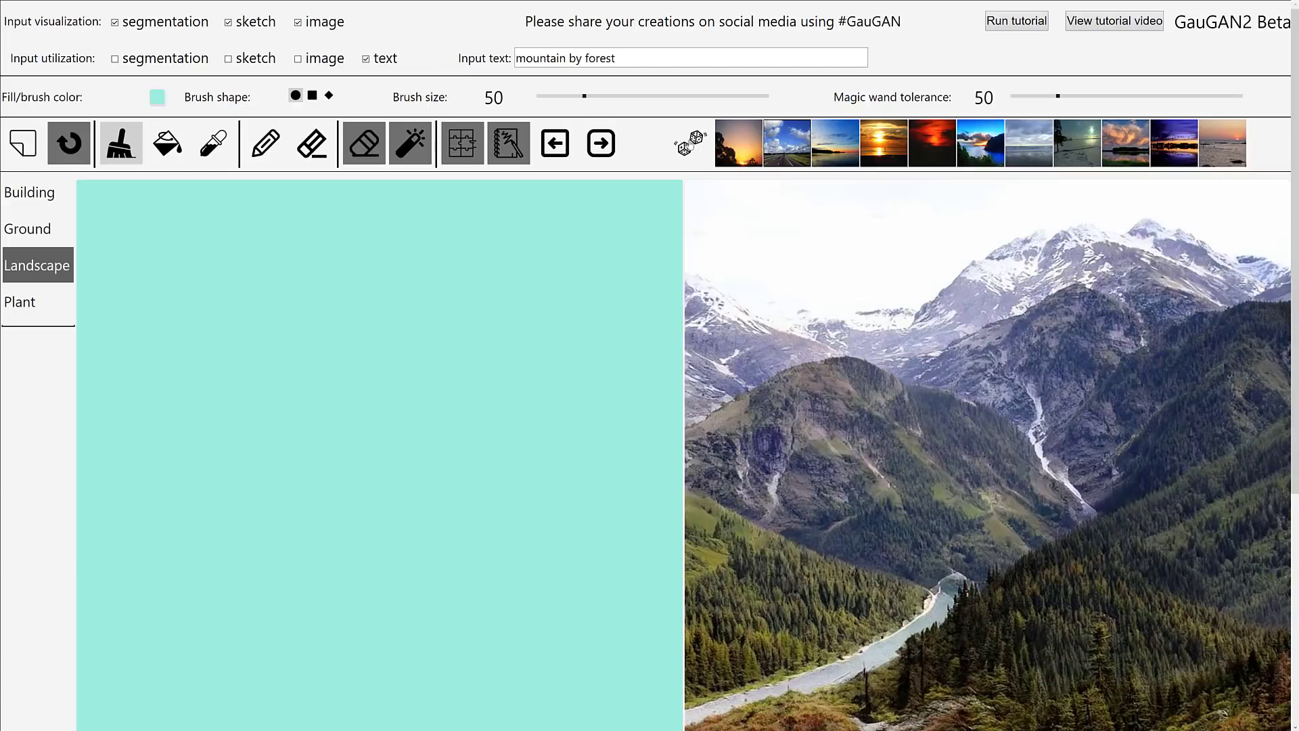
click(689, 145)
Add 'waterfall' to the prompt, render it, and roll two more variations.
click(712, 56)
text(waterfall)
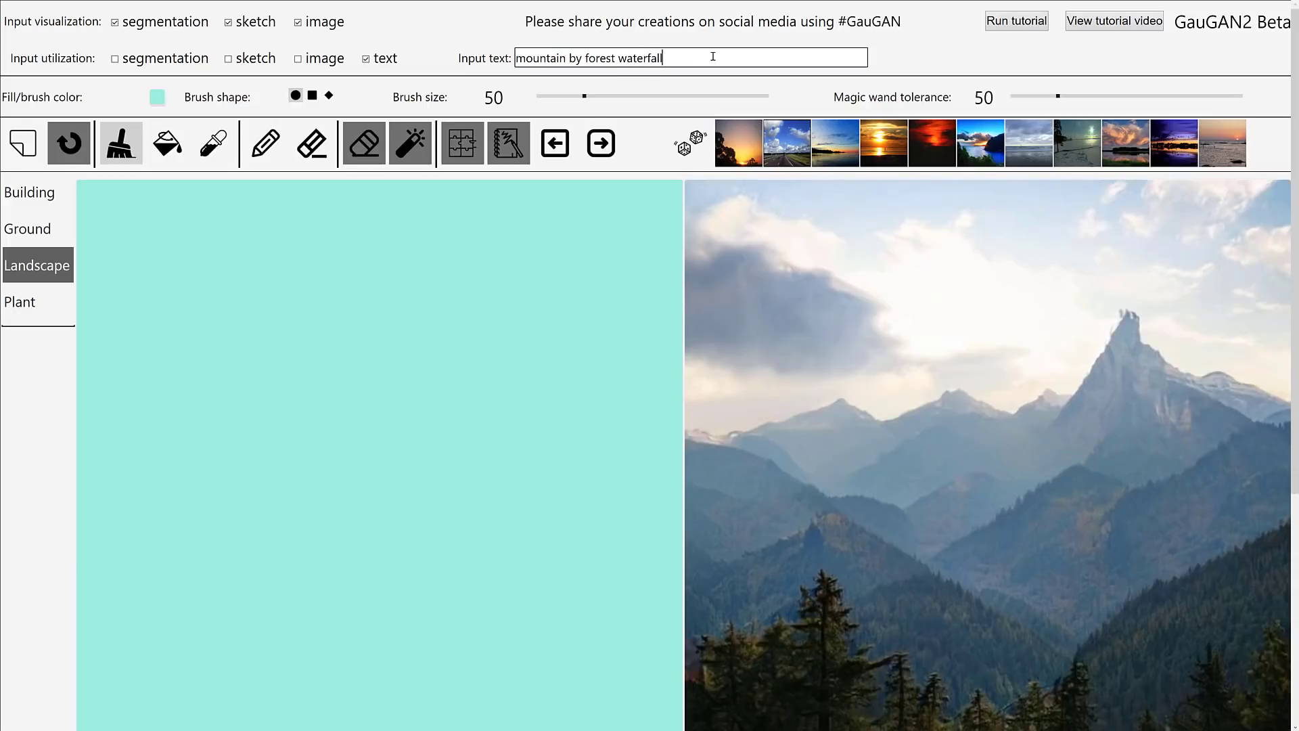
click(698, 149)
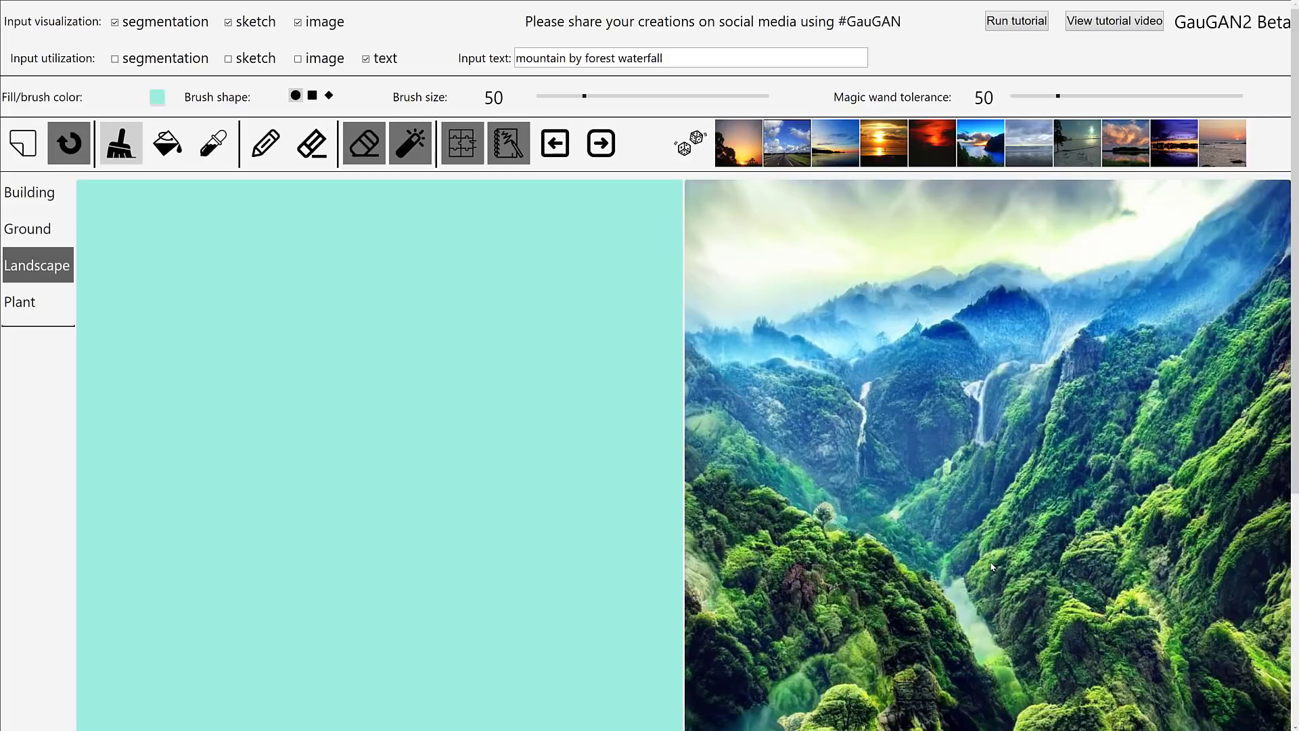
scroll(992, 566, down, 1)
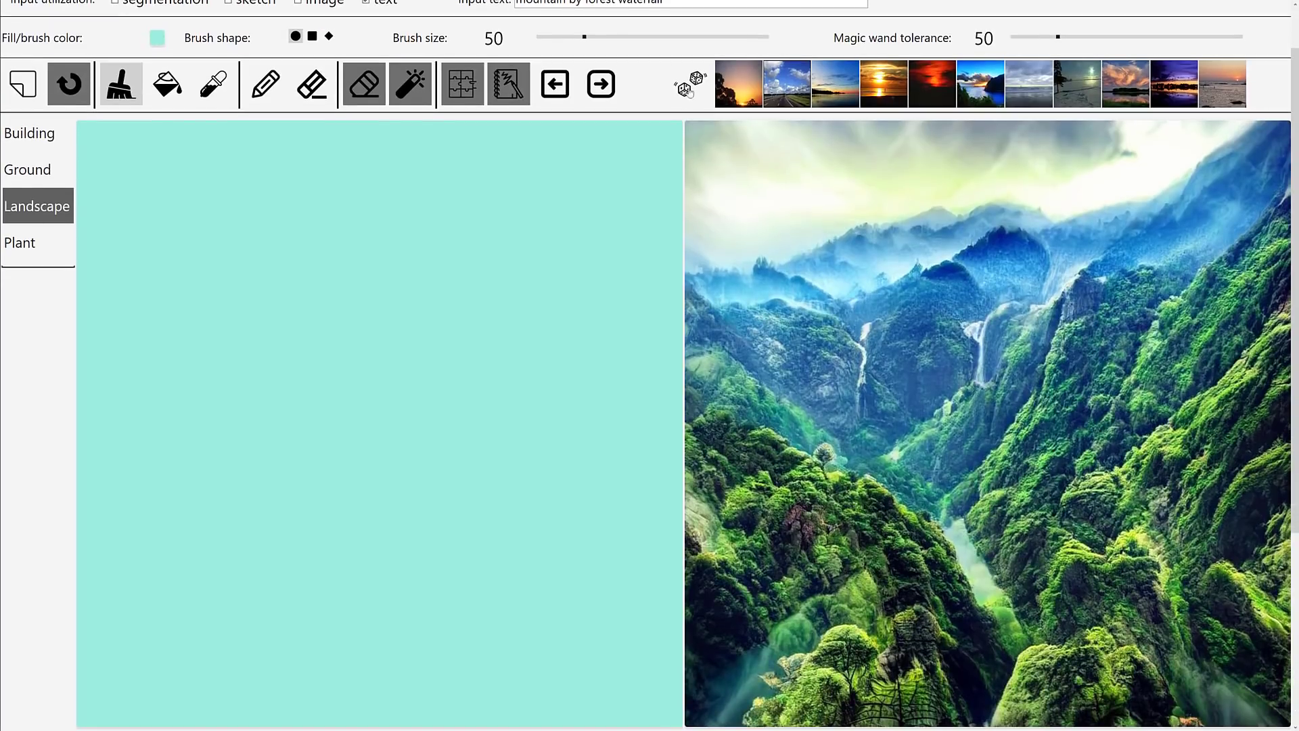
click(687, 91)
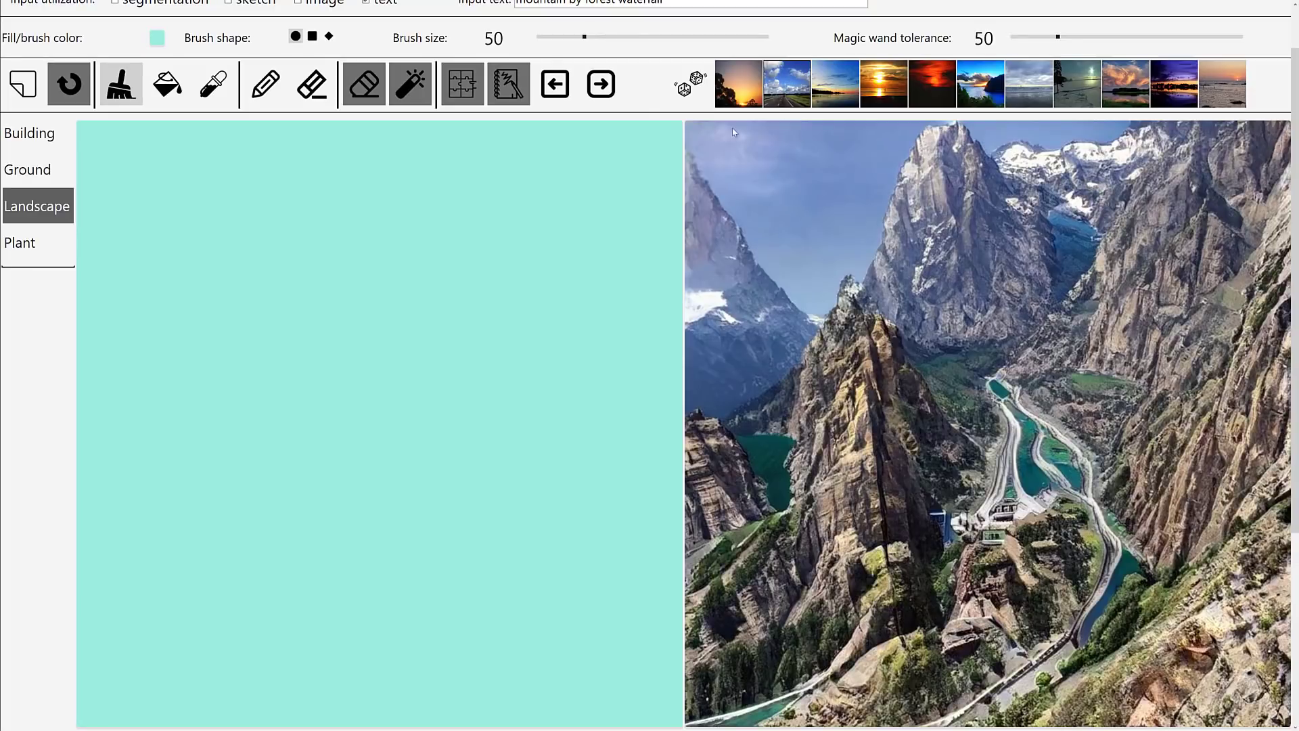
click(686, 91)
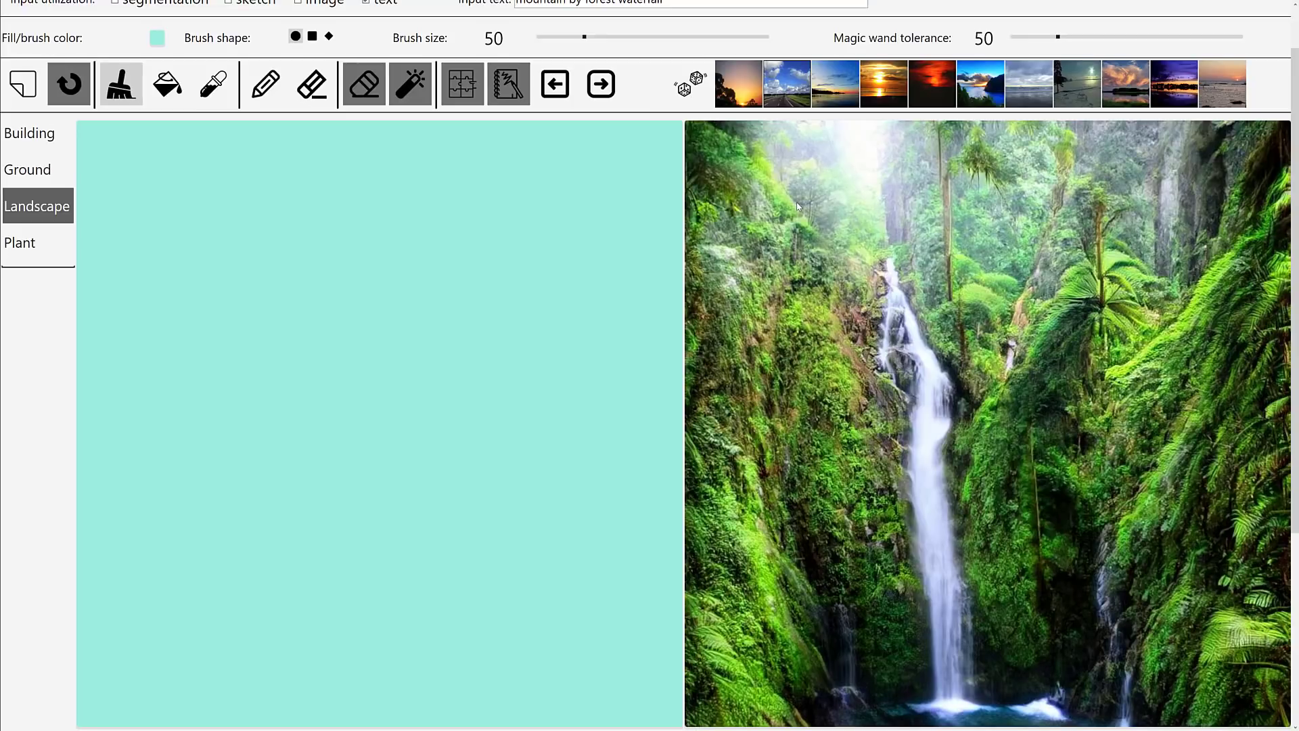
scroll(797, 206, up, 2)
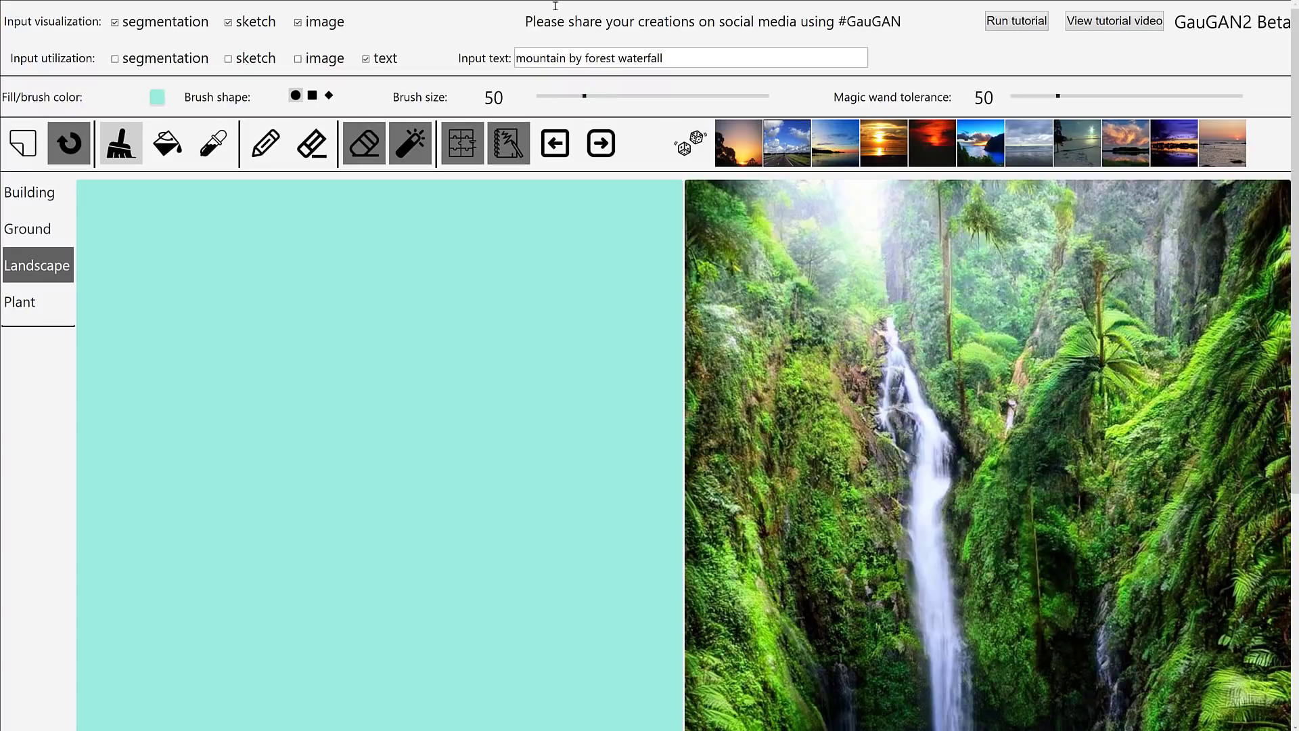
Replace the prompt with 'desert', render it, and roll one variation.
drag(672, 58, 441, 58)
text(desert)
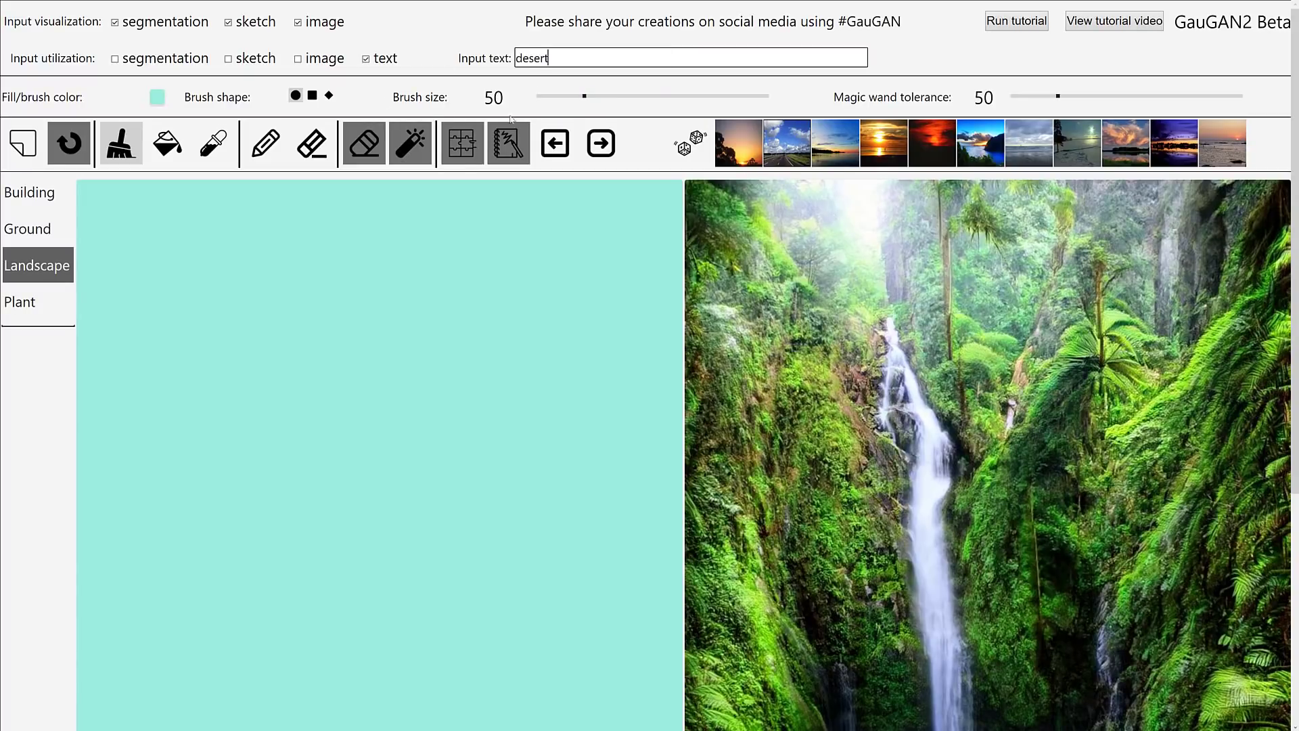
click(603, 146)
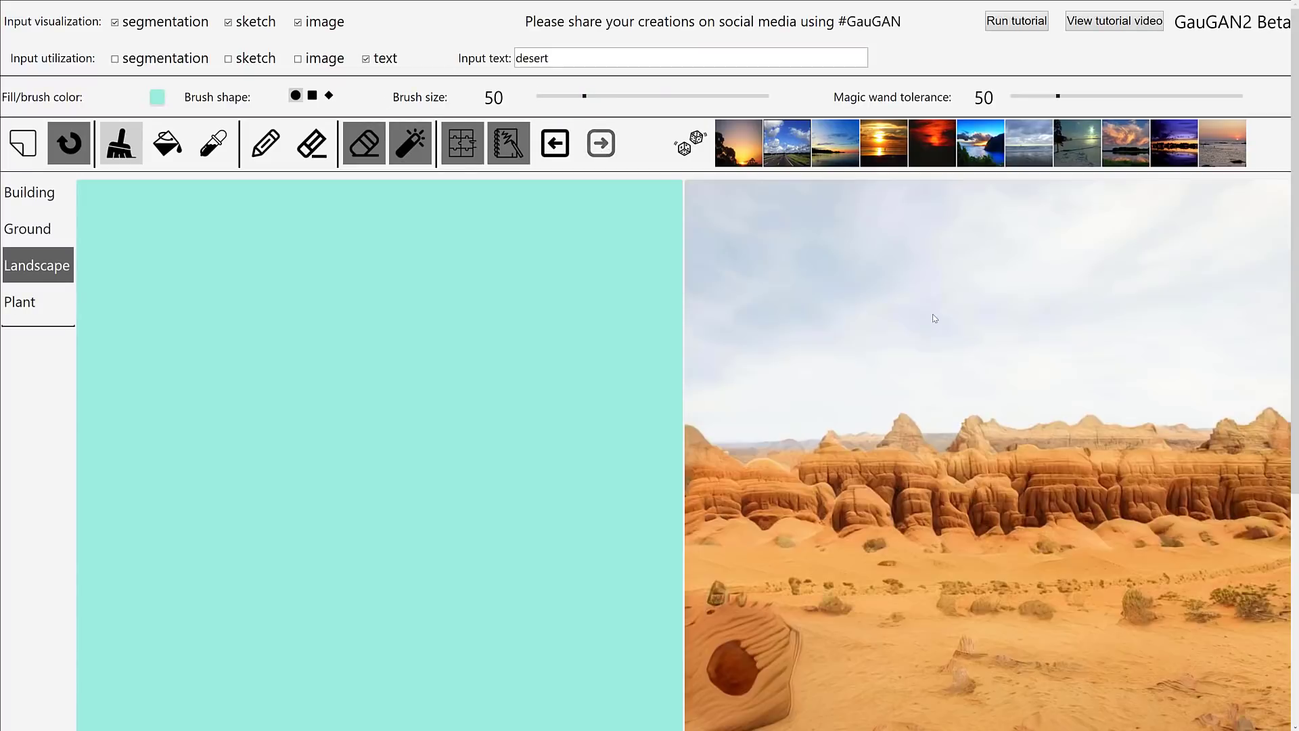
scroll(926, 540, down, 2)
scroll(926, 539, down, 1)
scroll(899, 445, up, 1)
scroll(723, 542, up, 1)
click(697, 140)
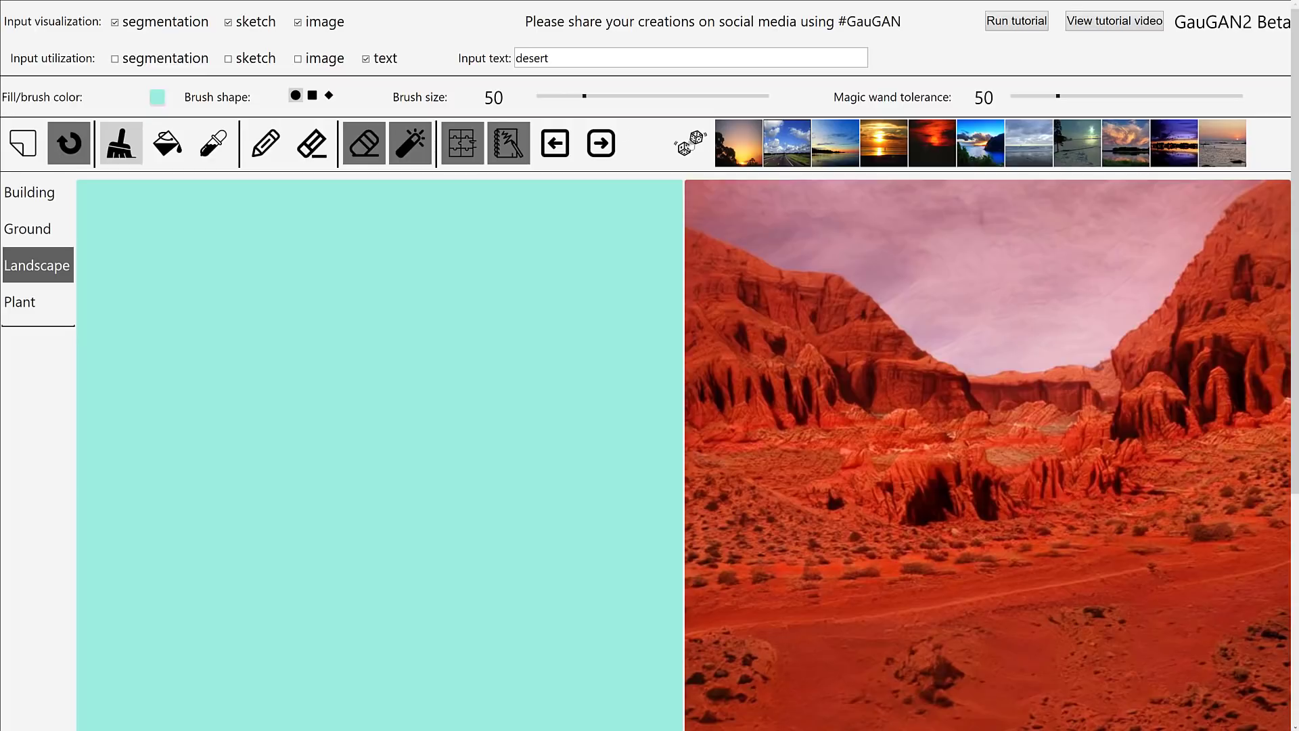
Render the prompts 'pond in desert' and then 'lake in desert'.
click(576, 64)
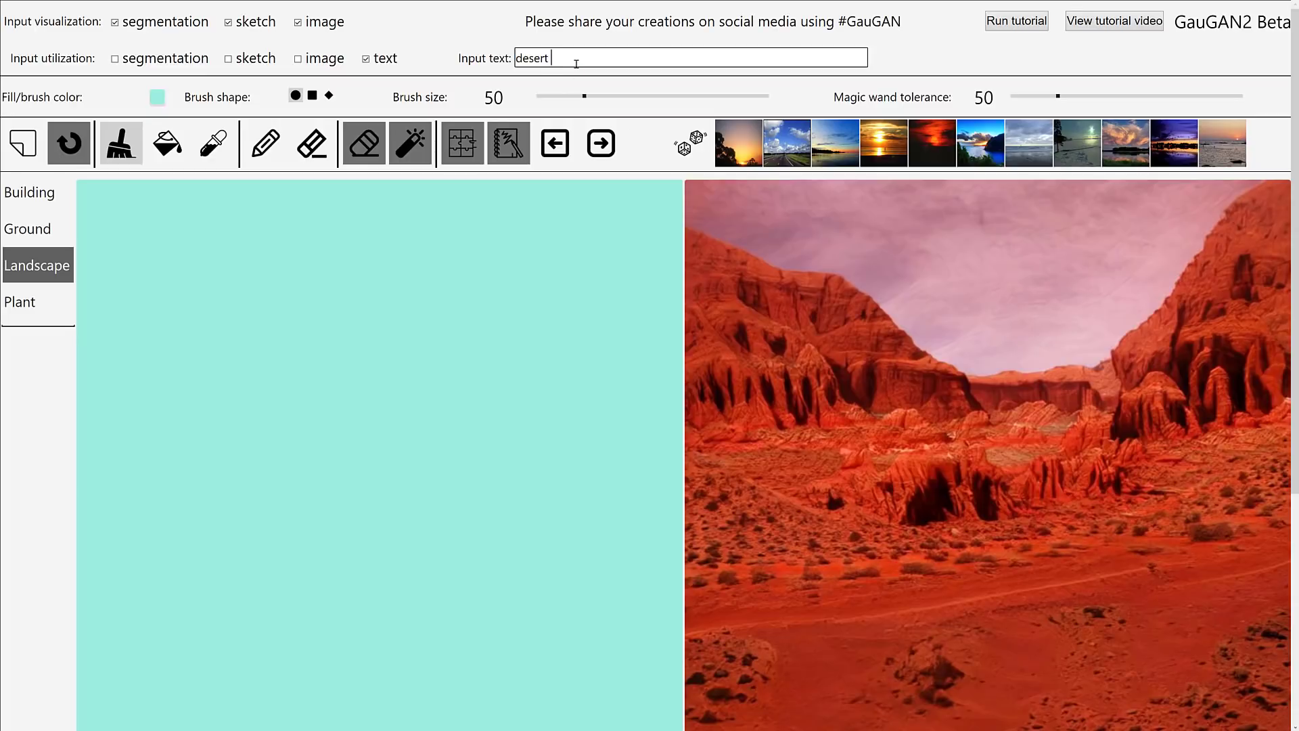
text(pond in desert)
key(shift+Right)
key(shift+Right)
key(shift+Right)
key(shift+Right)
key(shift+Right)
key(BackSpace)
click(613, 146)
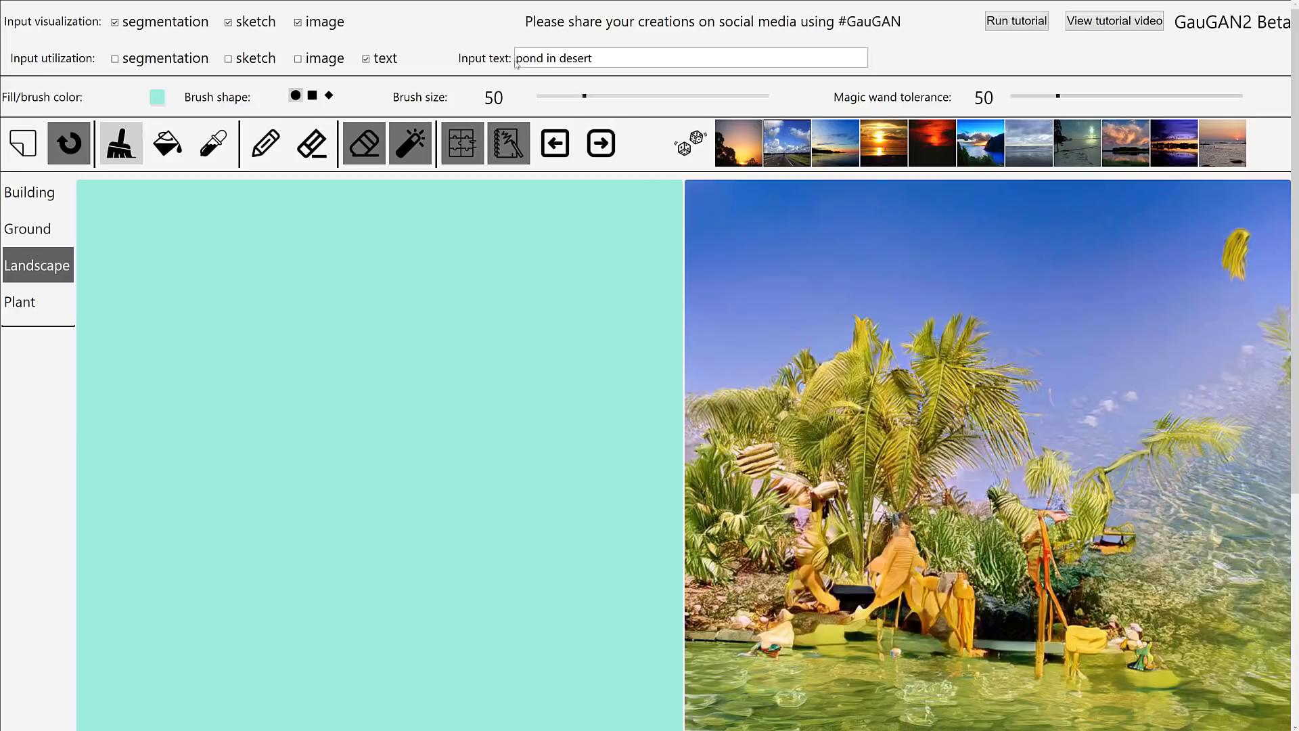
double_click(530, 58)
text(lake)
click(601, 142)
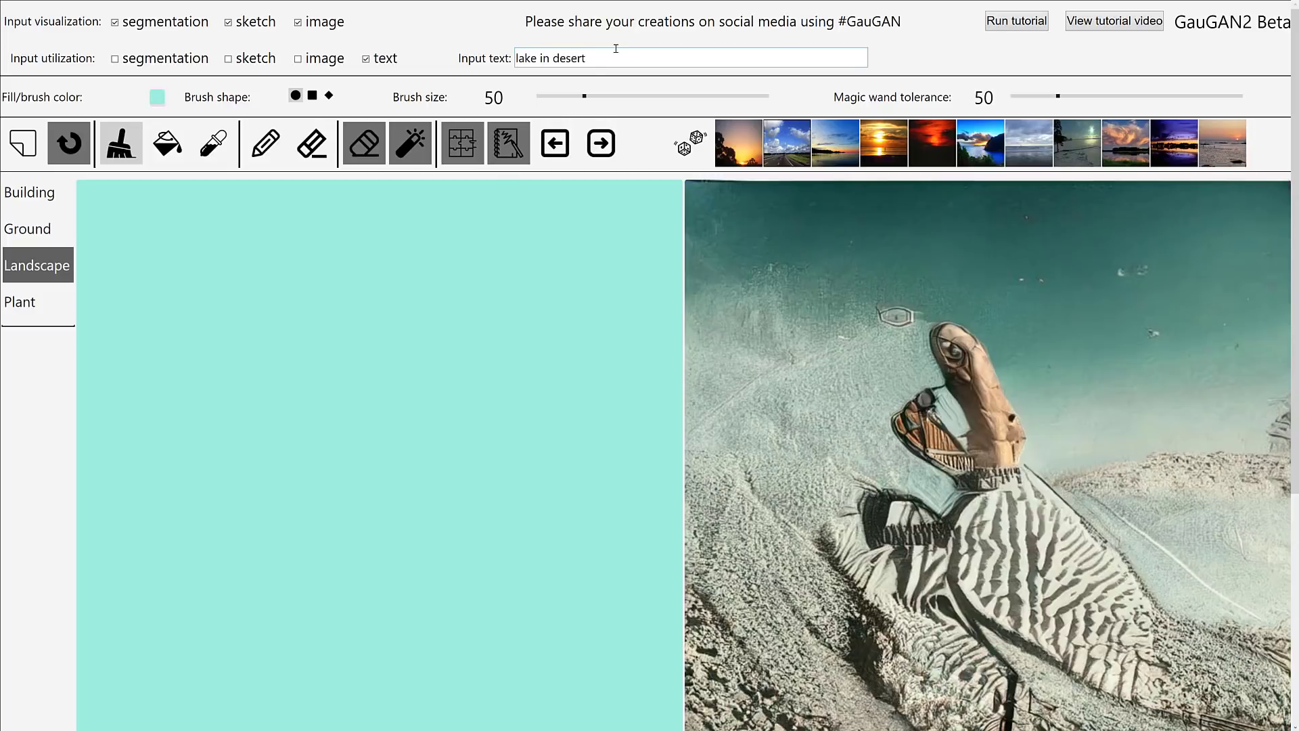
Replace the prompt with 'camel in desert' and render it.
triple_click(526, 57)
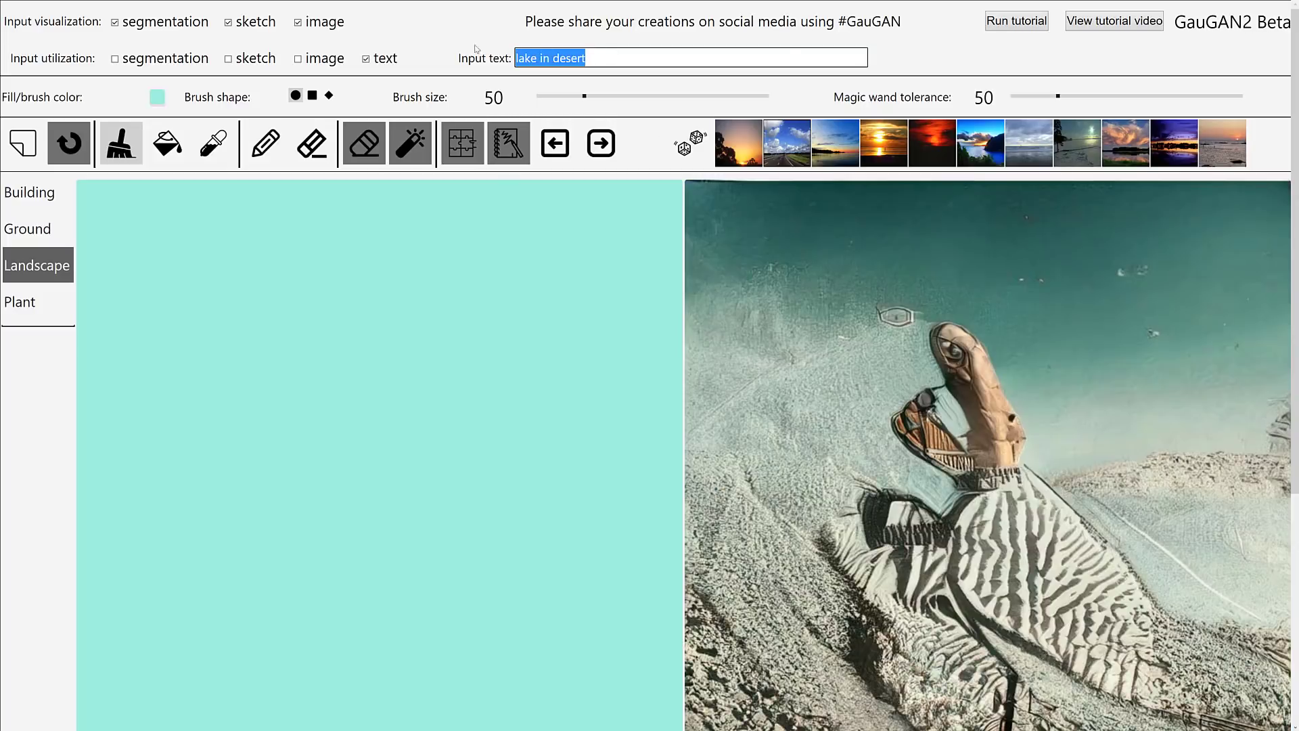
text(camel in desert)
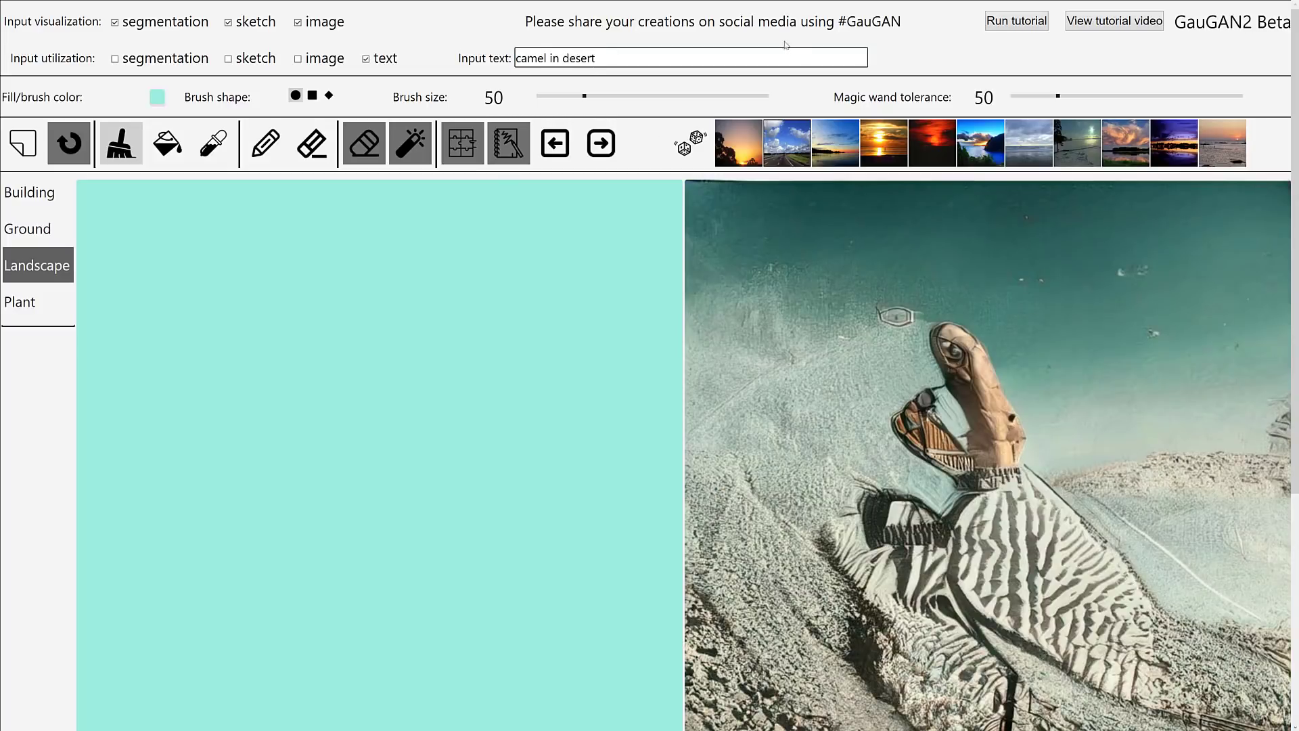
click(601, 143)
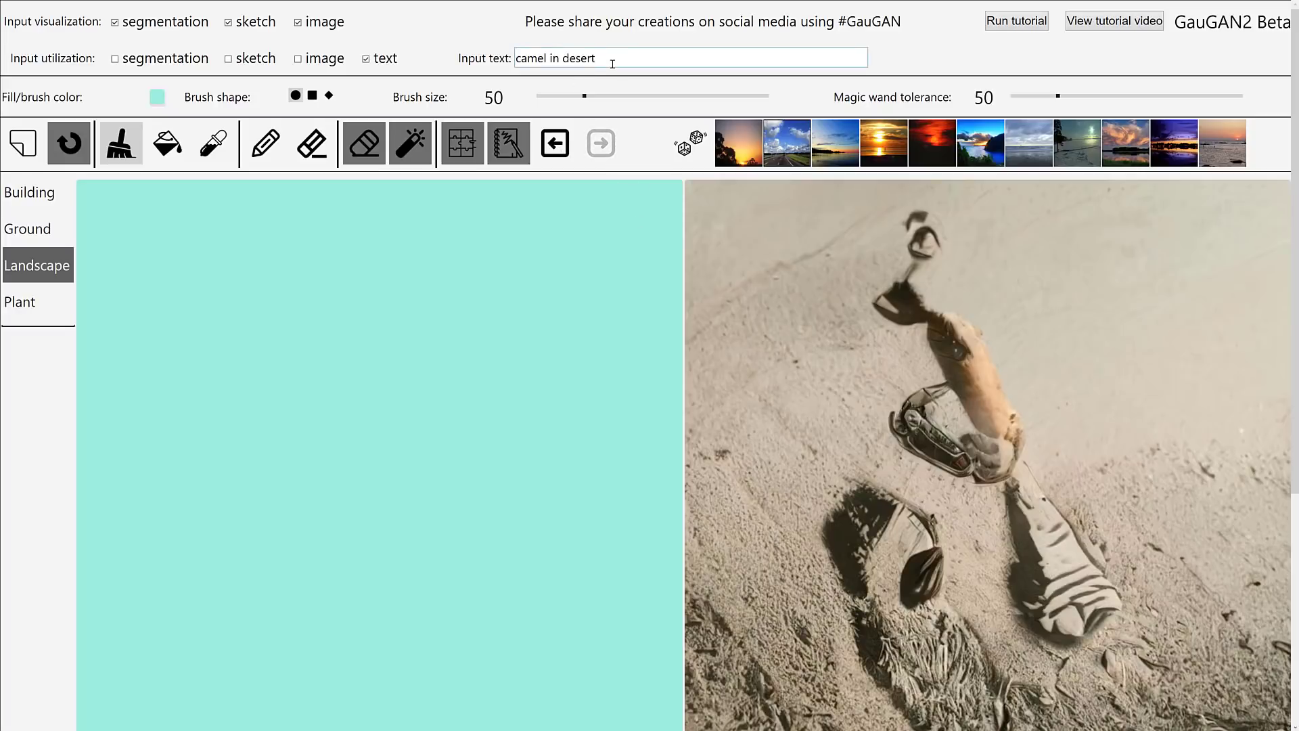
drag(613, 65, 515, 49)
Render 'snowy forest', then 'snowy forest blue sky' with two extra variations.
text(snowy forest)
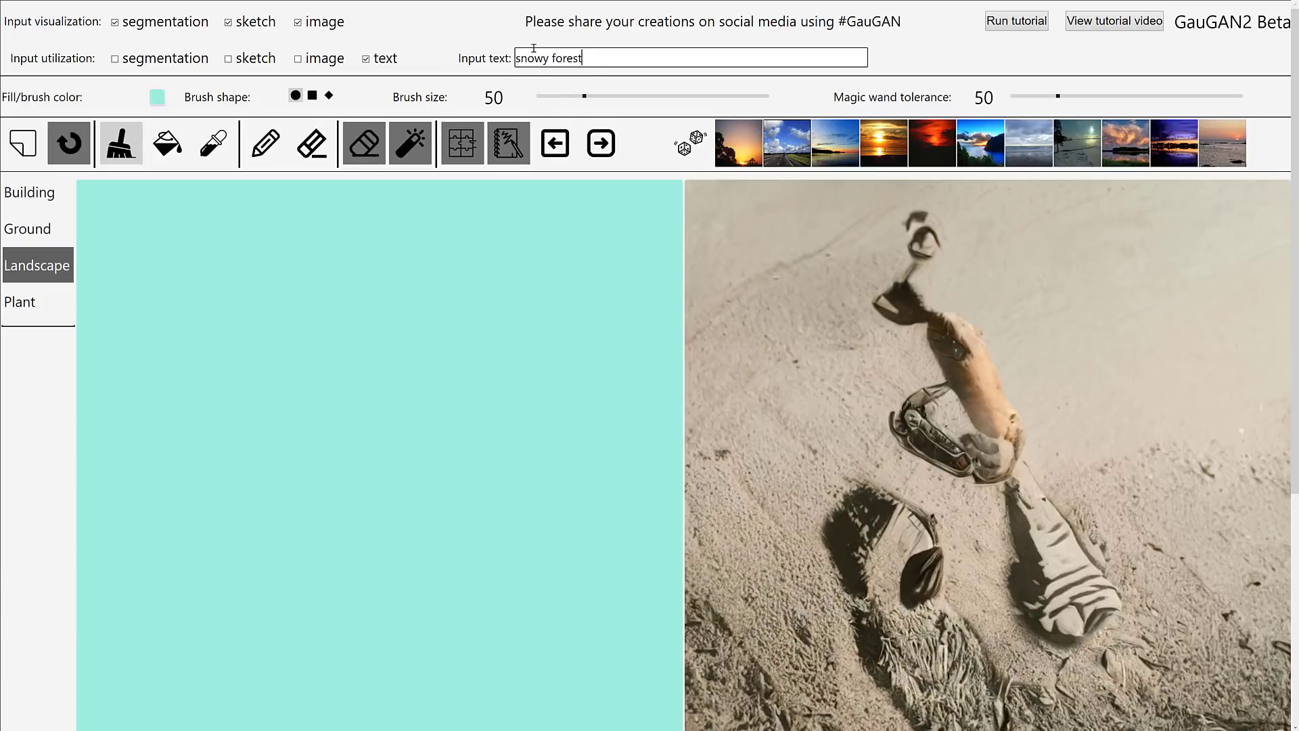
click(600, 144)
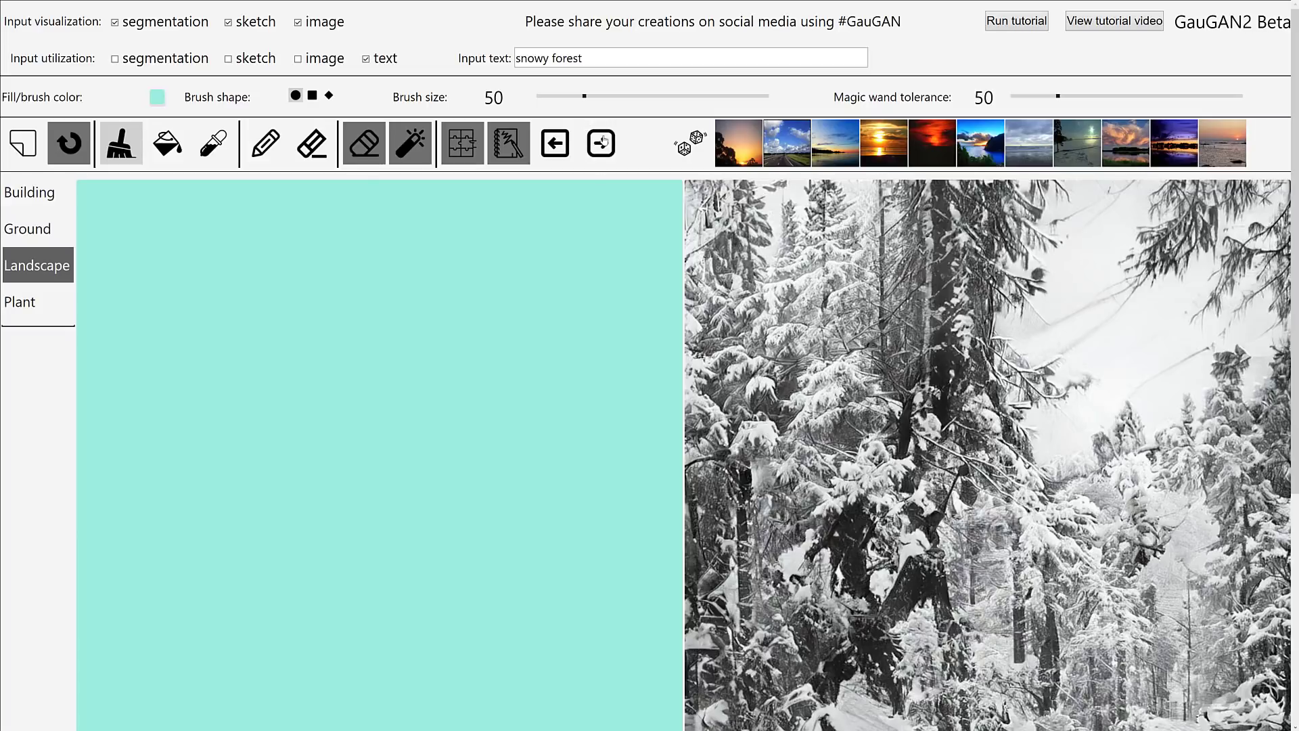
click(609, 54)
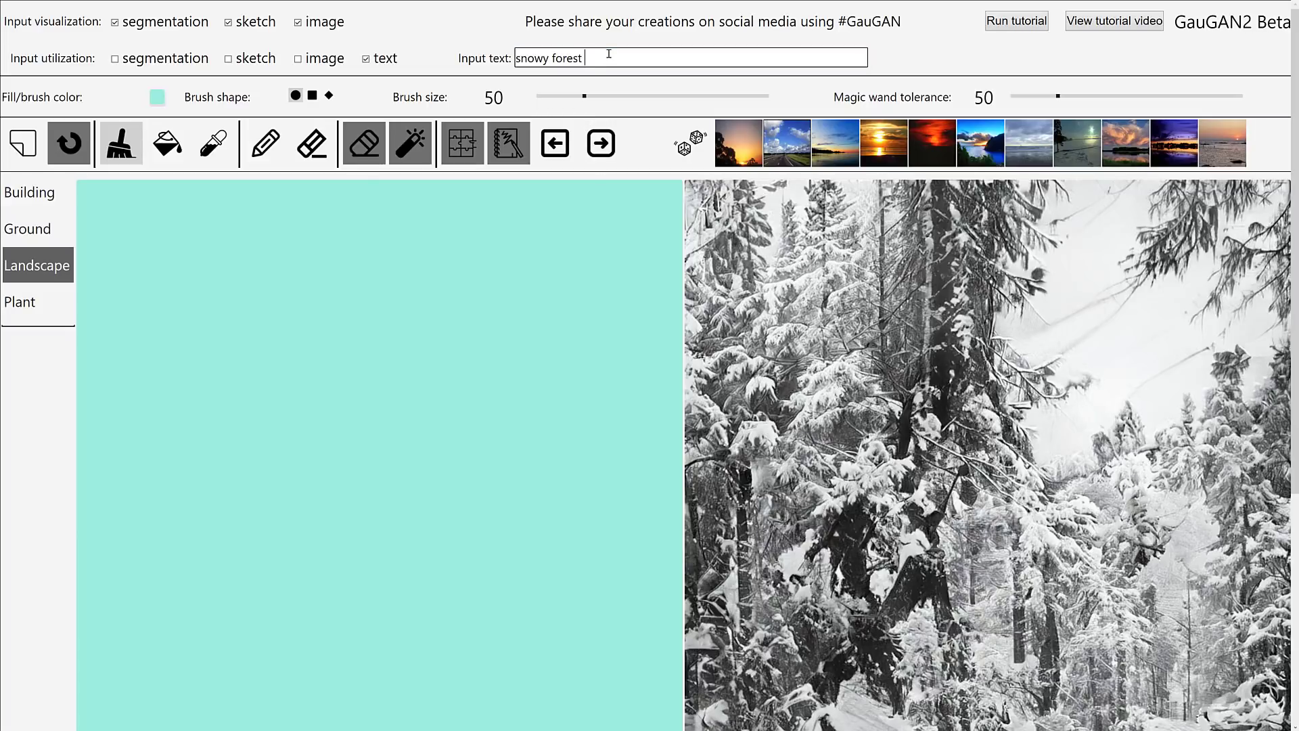
text(blue sky)
click(601, 144)
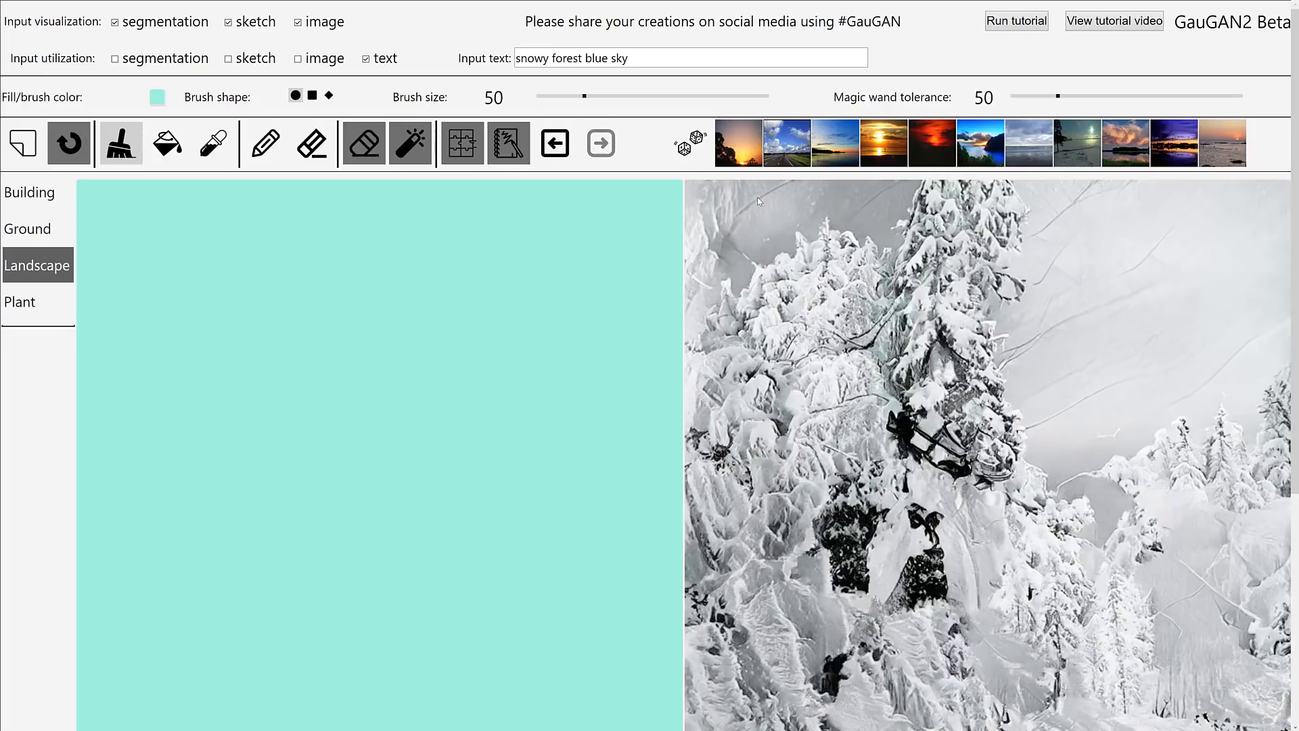
click(693, 150)
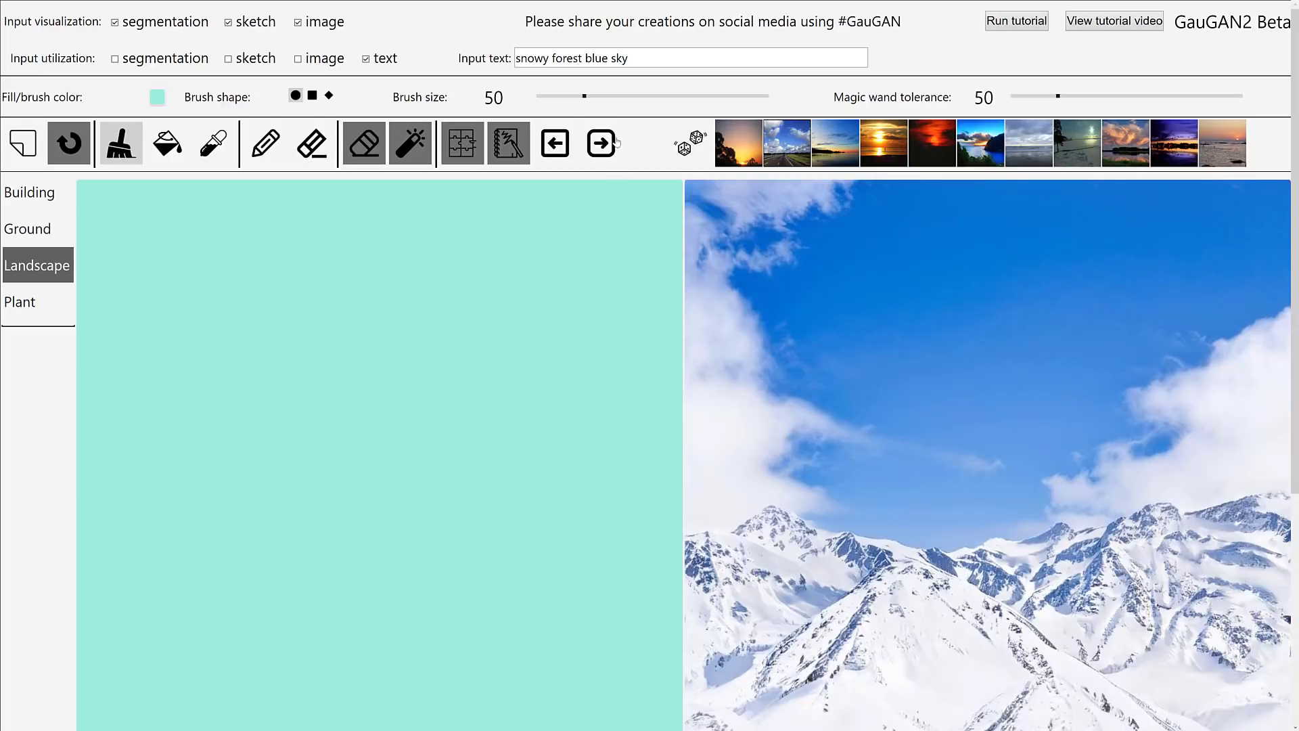
click(691, 151)
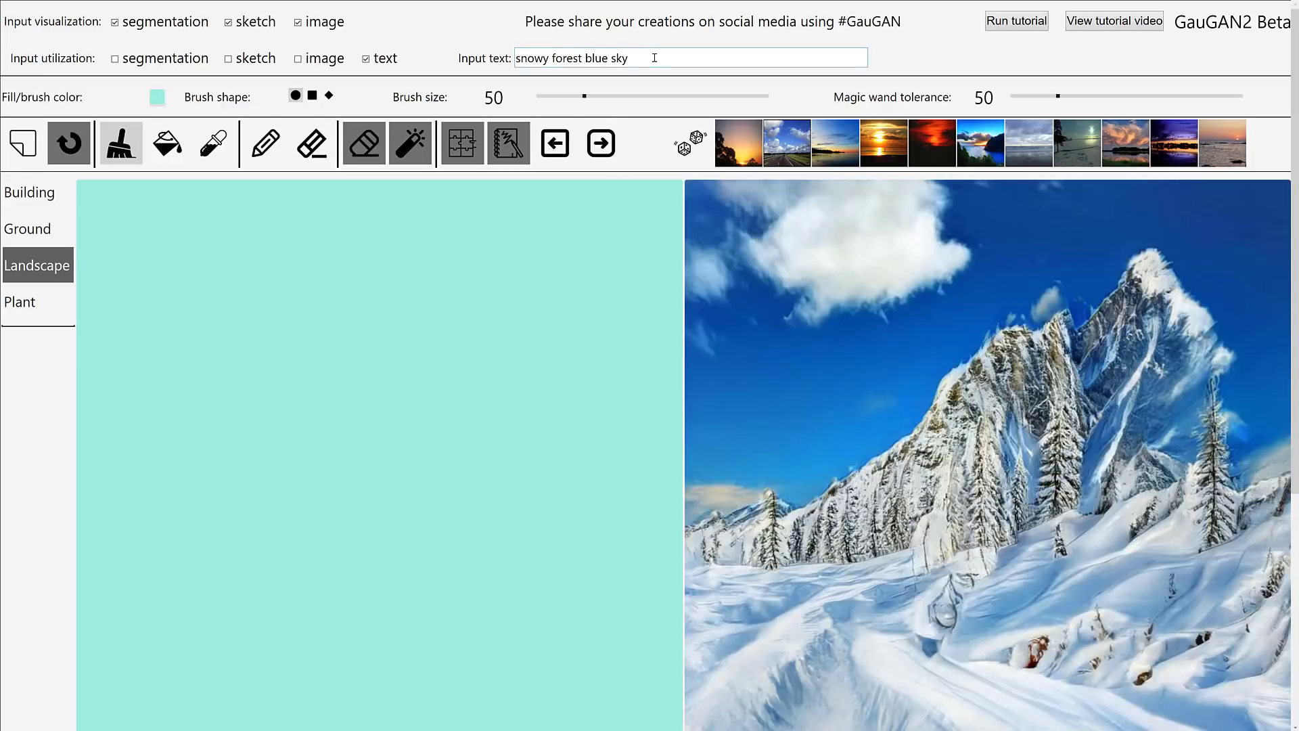
Render 'mountains blue sky snow covered' and roll one more variation.
drag(654, 58, 475, 50)
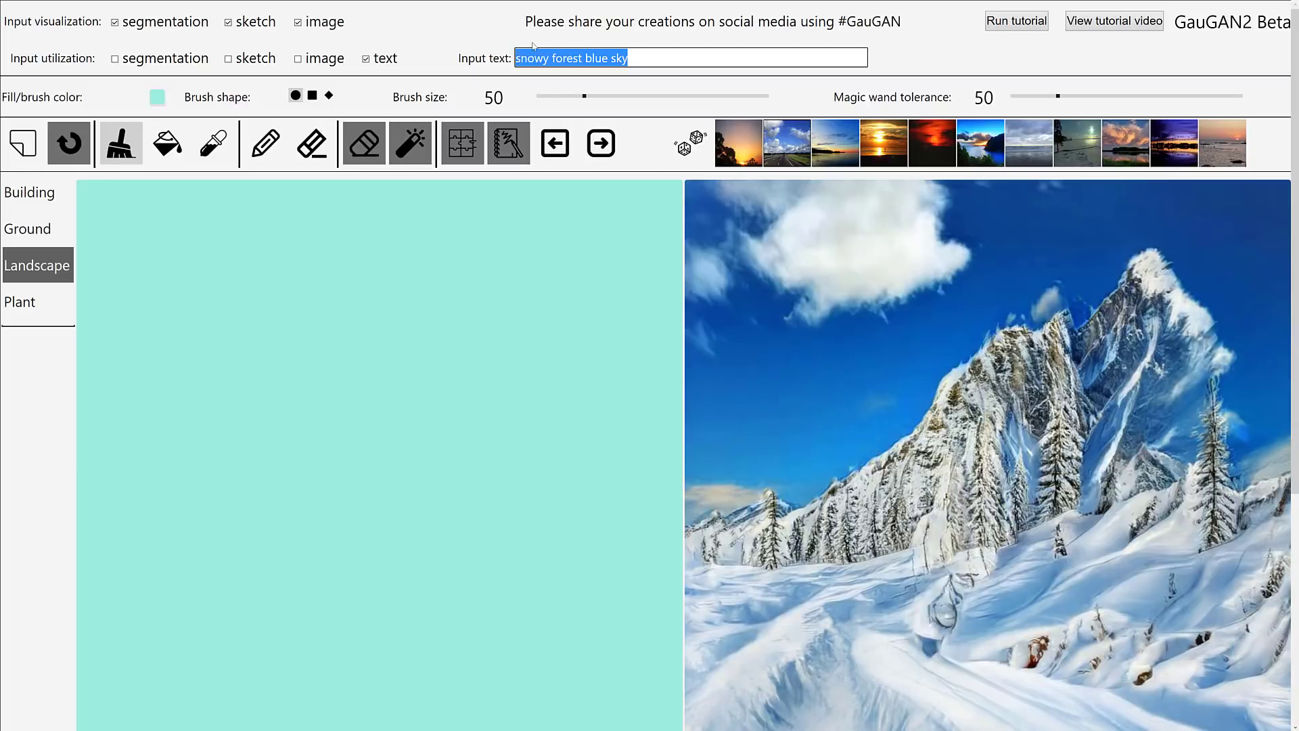
text(mountains blue )
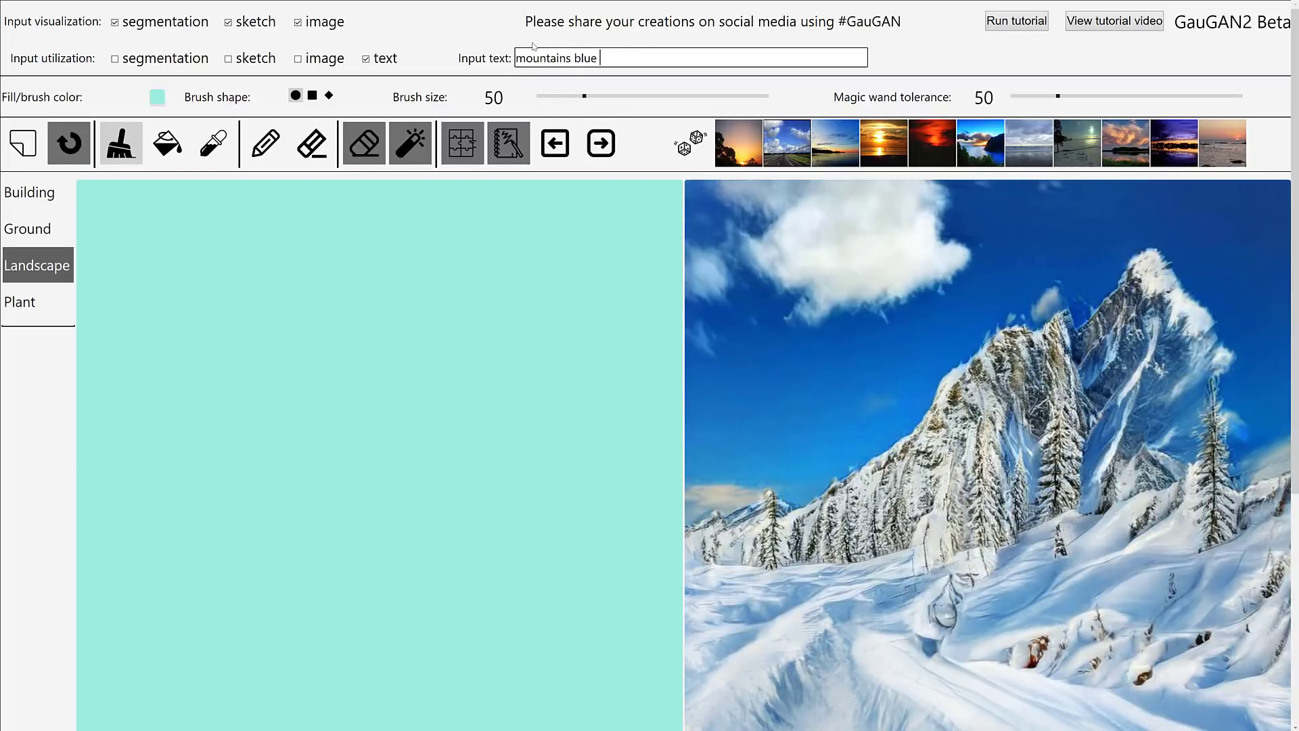
text(sky snow covered)
click(599, 143)
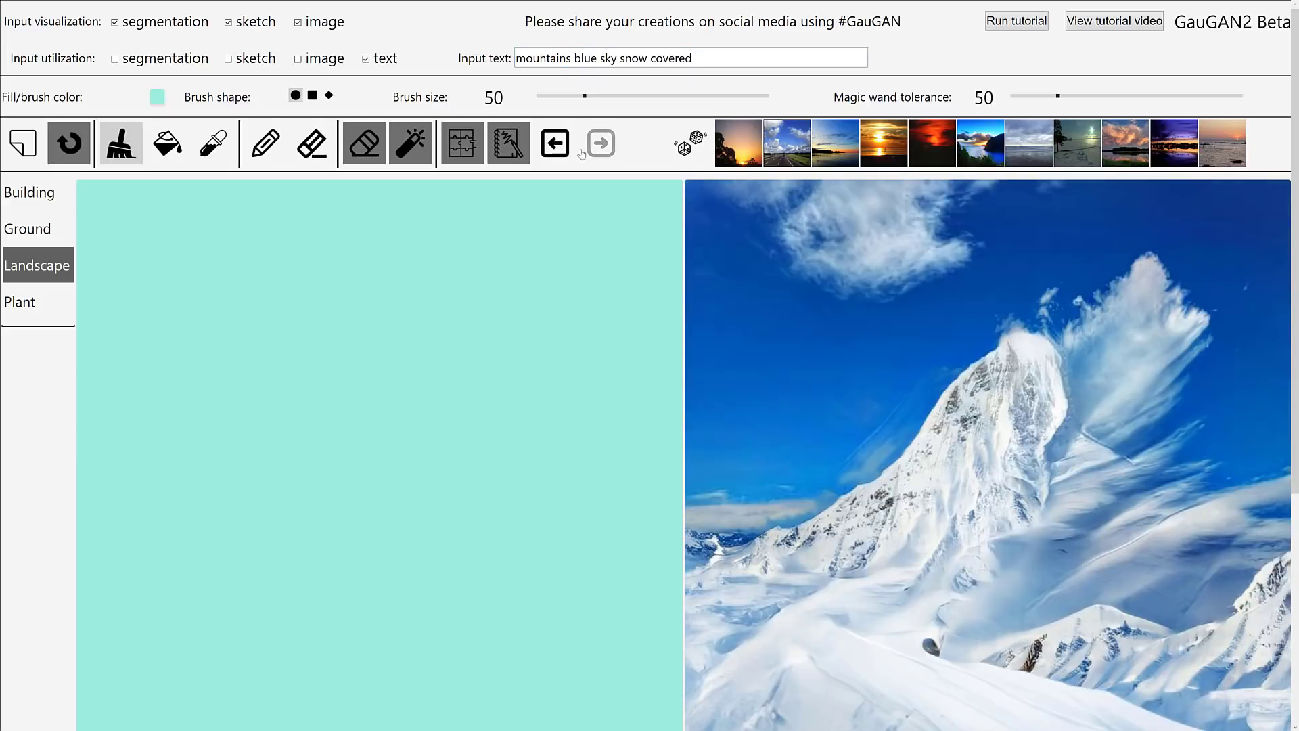
click(690, 143)
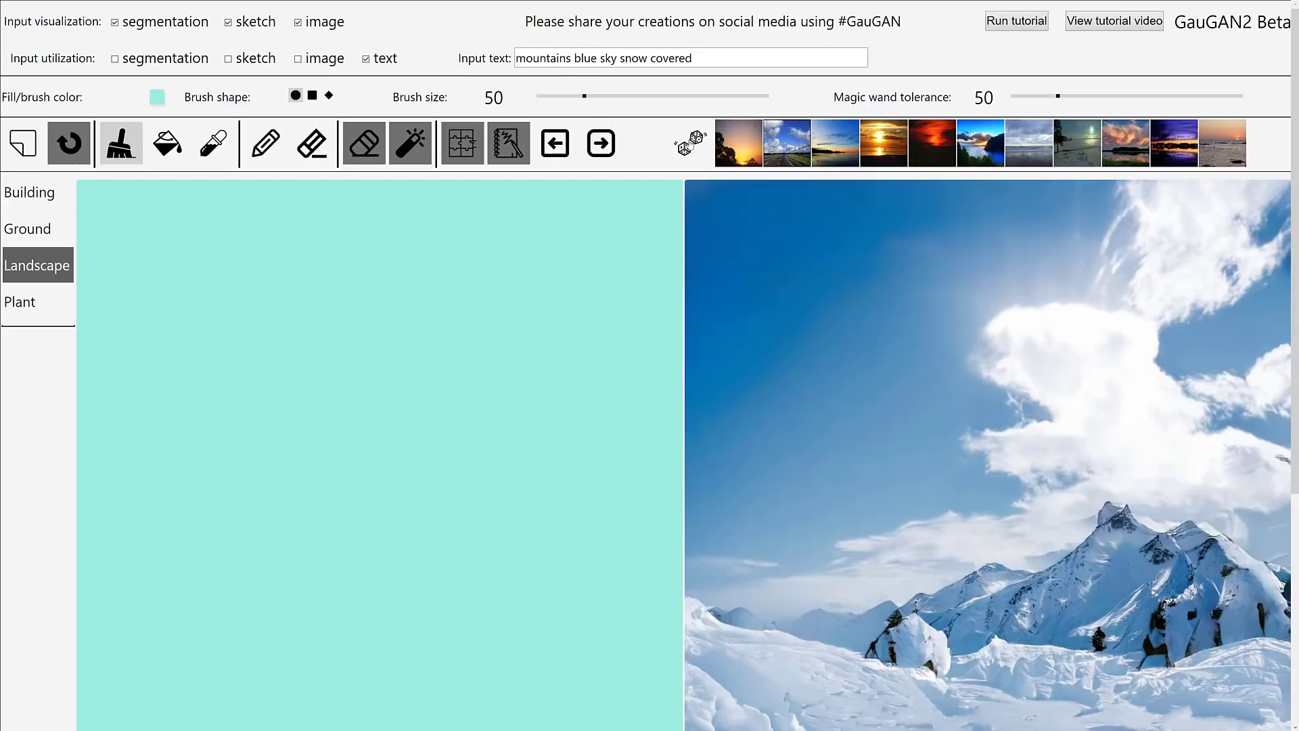
Copy the output into the input canvas and fill the upper-left sky grey with the magic wand.
scroll(911, 456, down, 1)
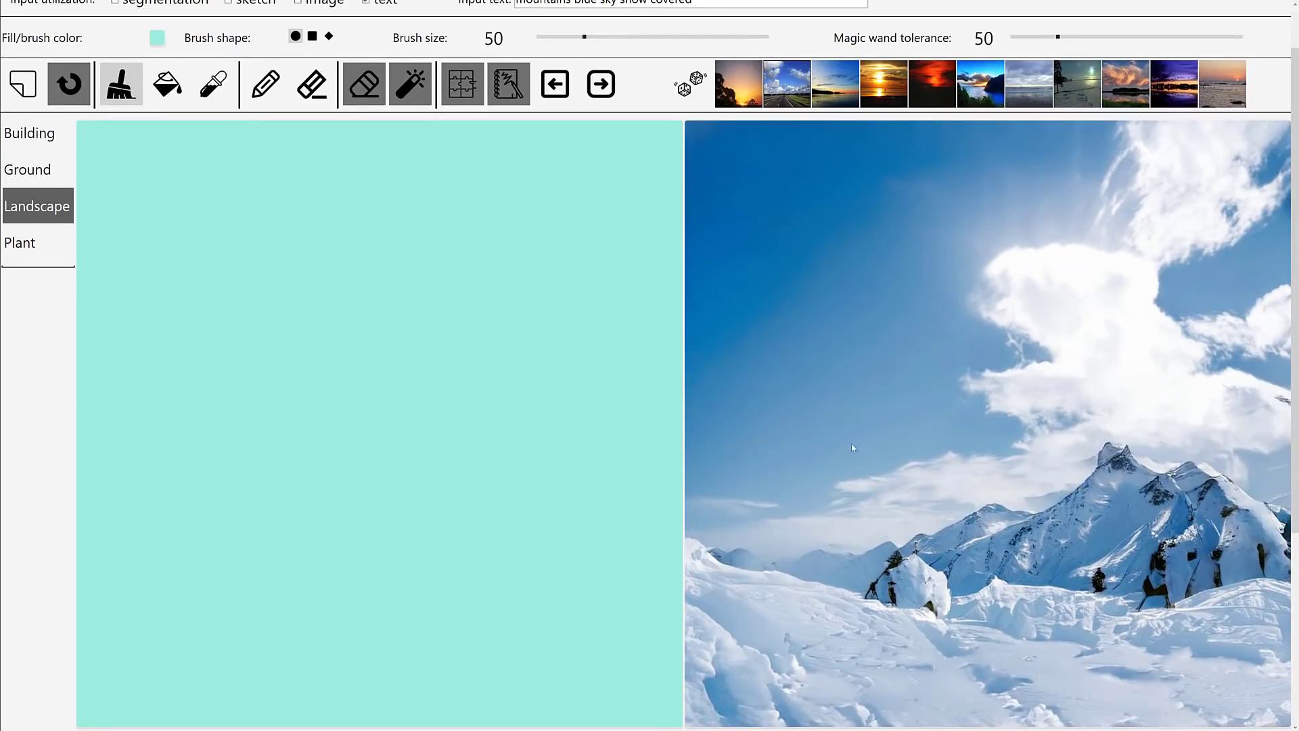
click(556, 83)
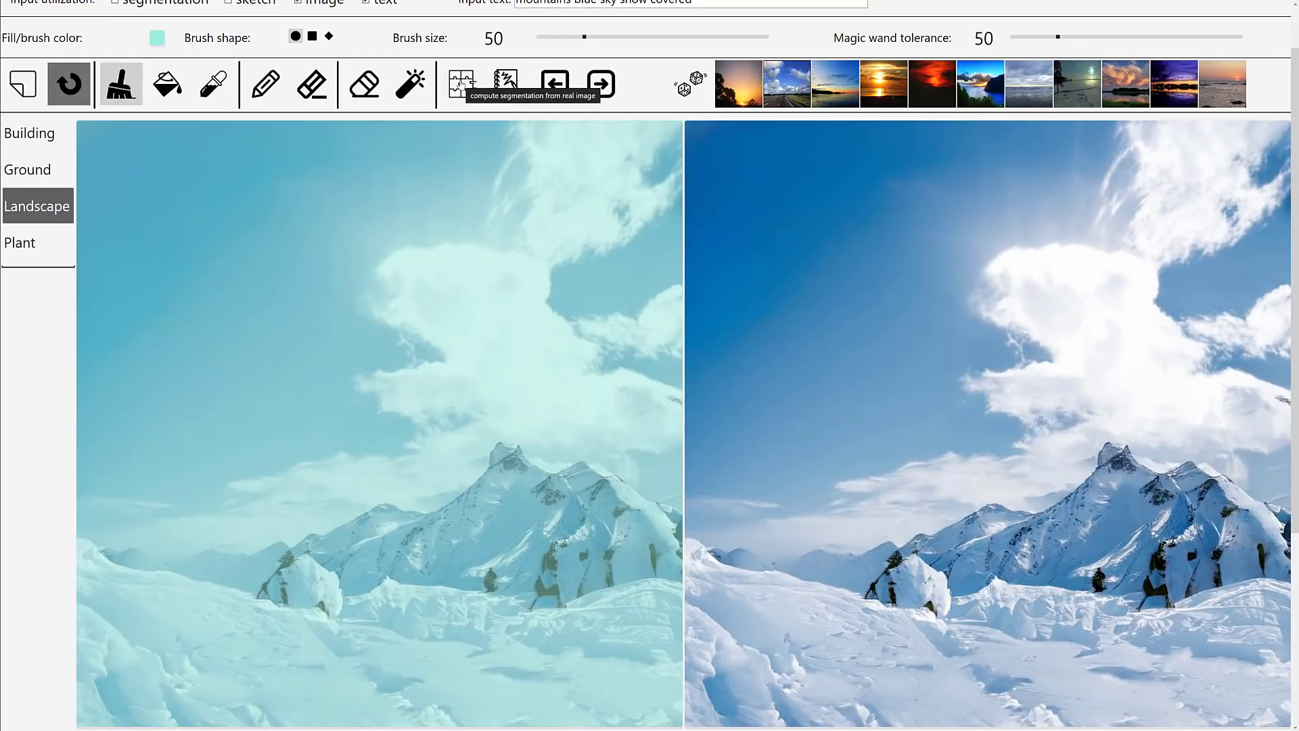
click(405, 87)
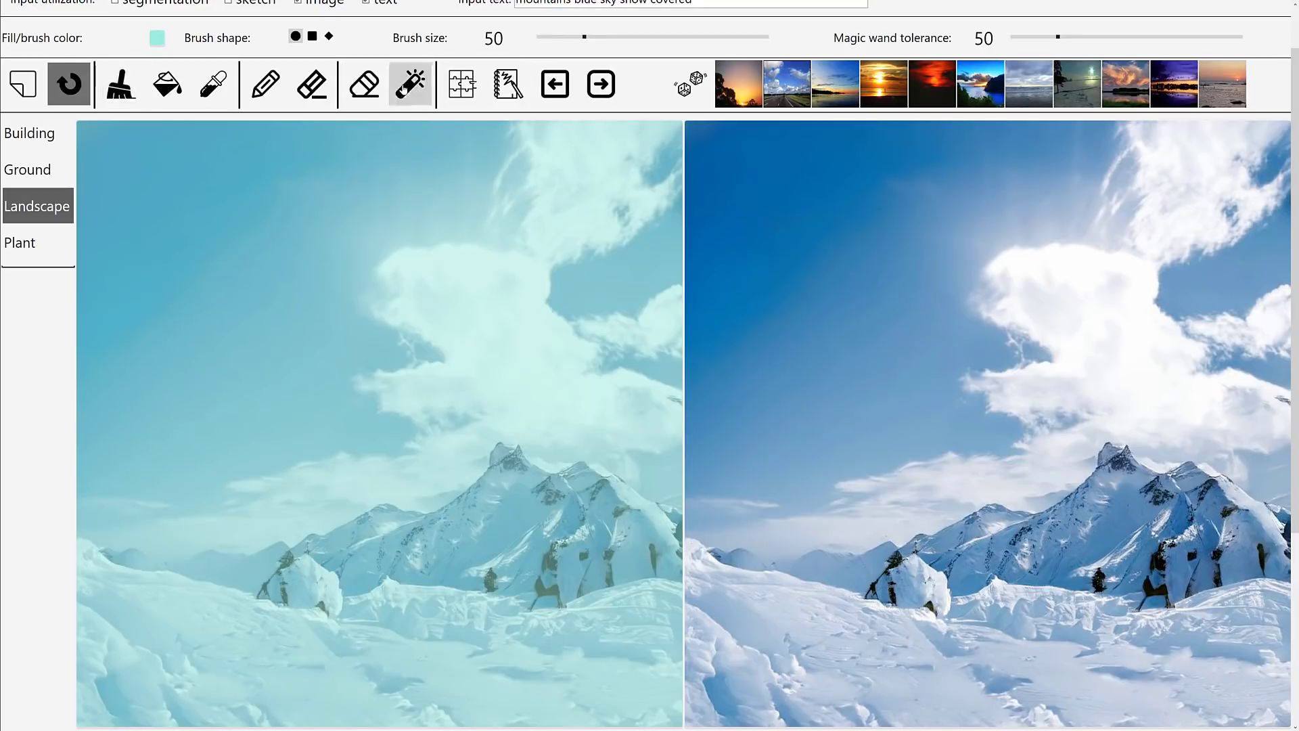
click(167, 197)
click(124, 148)
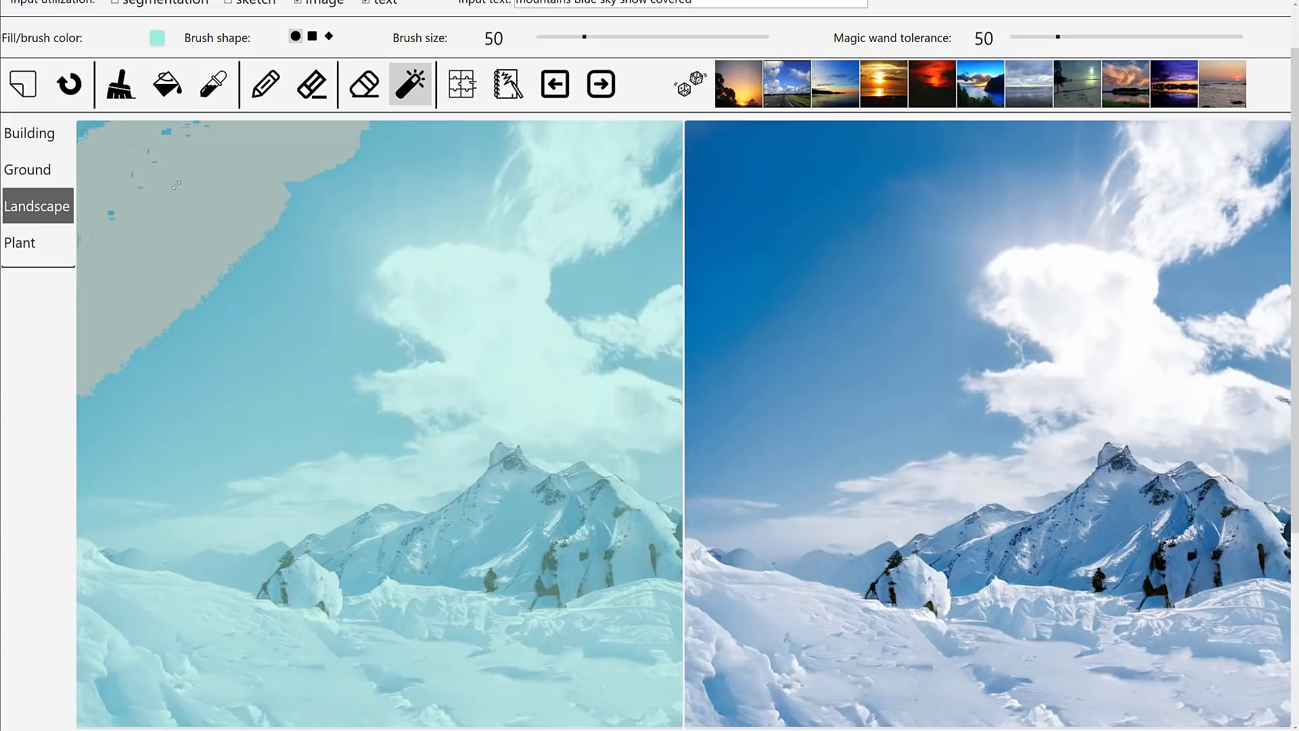
click(283, 266)
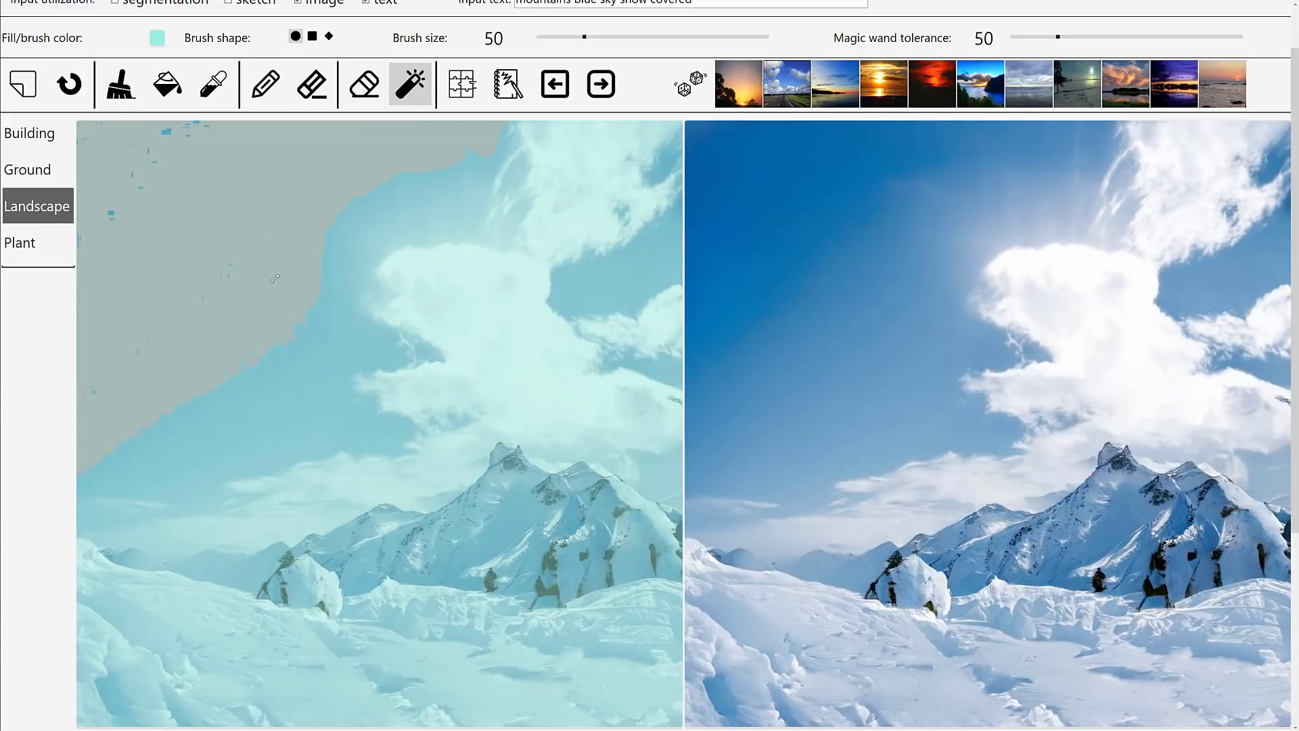
click(362, 257)
click(302, 433)
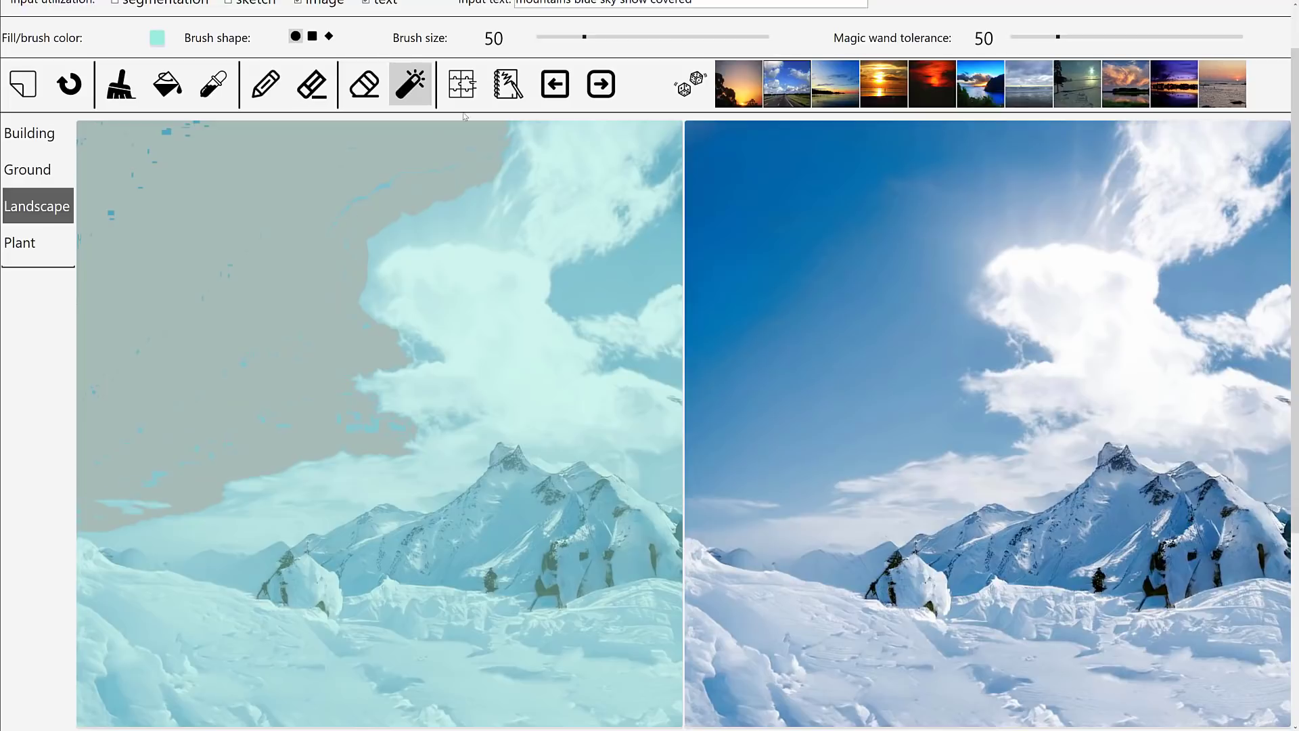
Erase the leftover blue specks and patches from the grey sky region.
click(365, 86)
mouse_move(161, 154)
mouse_down()
mouse_move(194, 130)
mouse_move(83, 168)
mouse_move(111, 218)
mouse_move(113, 265)
mouse_up()
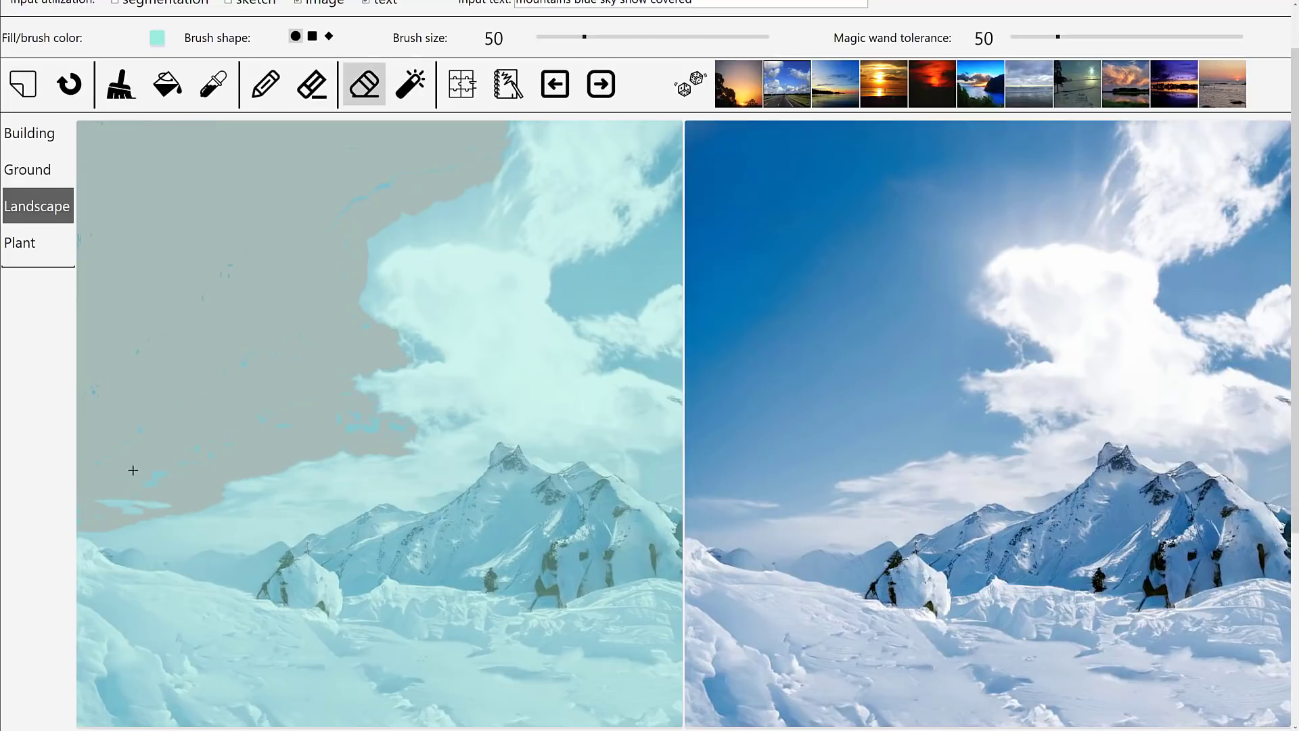
mouse_move(122, 505)
mouse_down()
mouse_move(169, 496)
mouse_move(153, 510)
mouse_move(105, 503)
mouse_up()
mouse_move(384, 424)
mouse_down()
mouse_move(397, 435)
mouse_move(339, 381)
mouse_move(409, 351)
mouse_up()
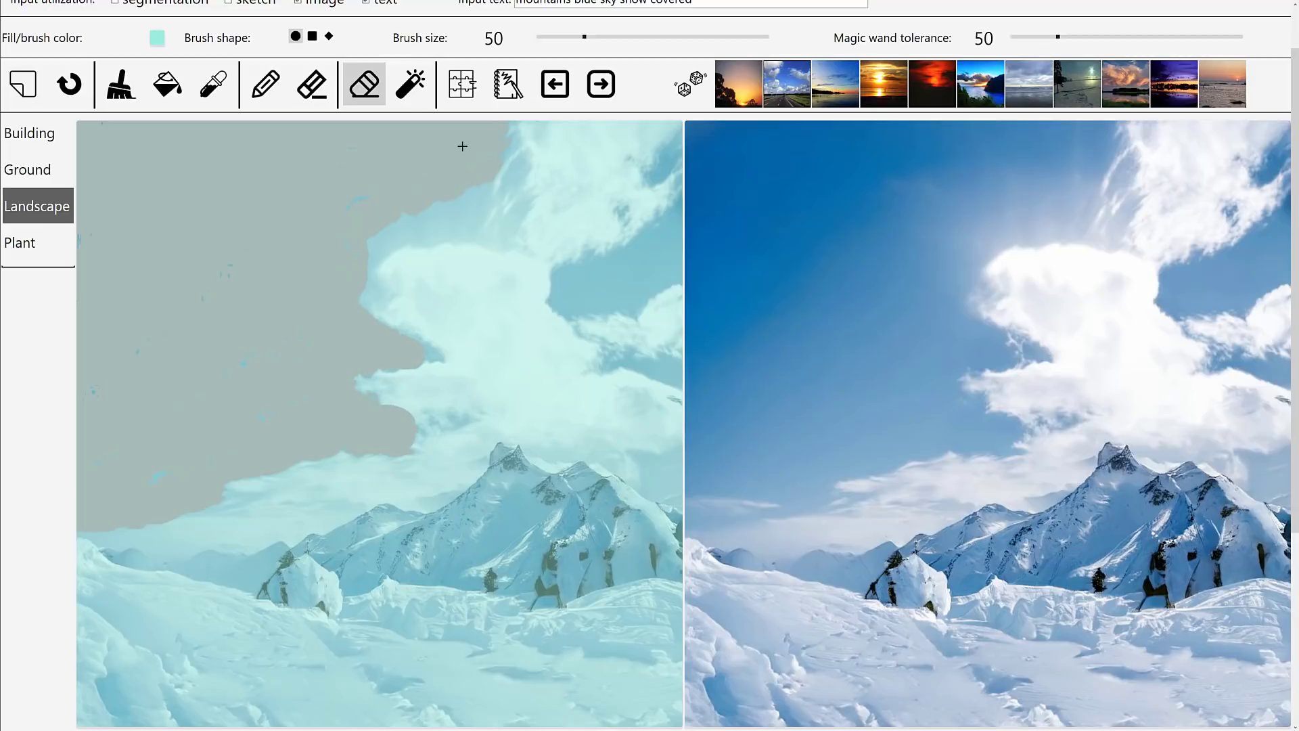
mouse_move(324, 214)
mouse_down()
mouse_move(348, 236)
mouse_move(345, 266)
mouse_move(226, 249)
mouse_move(208, 321)
mouse_move(261, 382)
mouse_move(251, 353)
mouse_move(259, 443)
mouse_move(201, 461)
mouse_move(140, 396)
mouse_move(176, 444)
mouse_up()
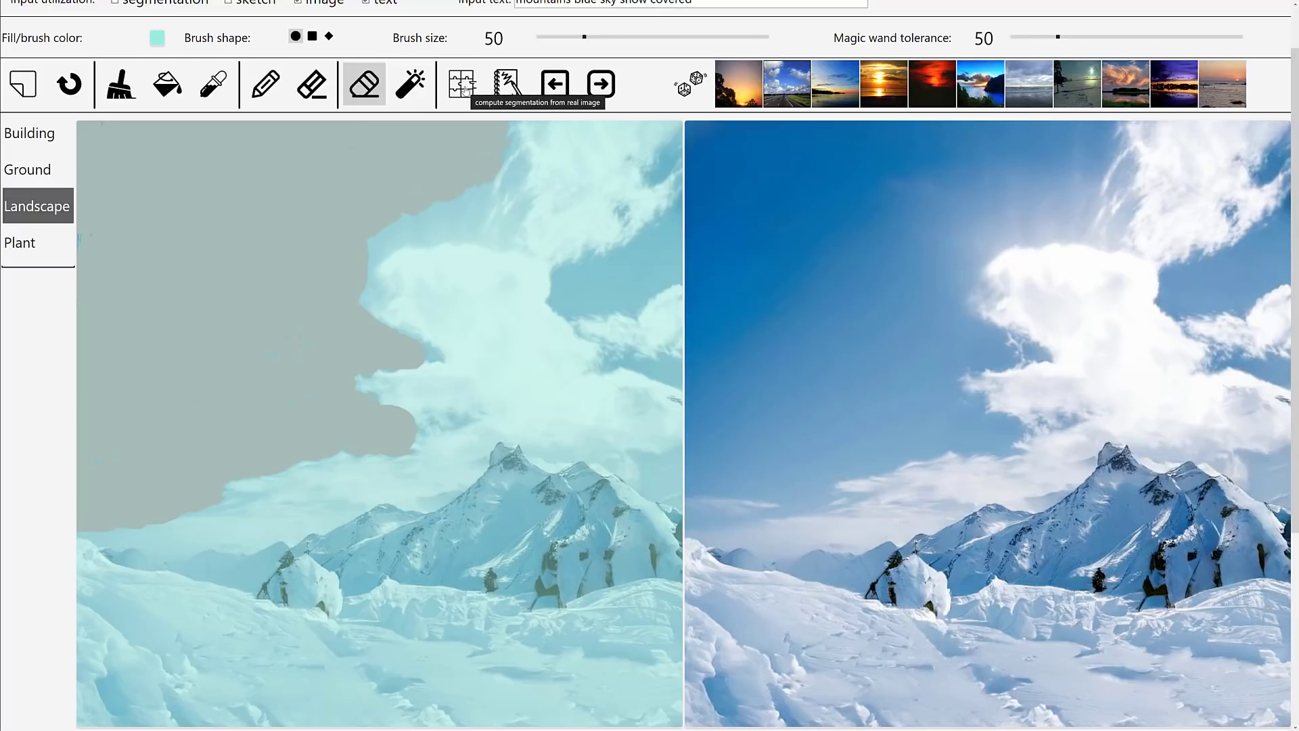
Switch back to the brush tool and bring up the Landscape label list.
click(465, 90)
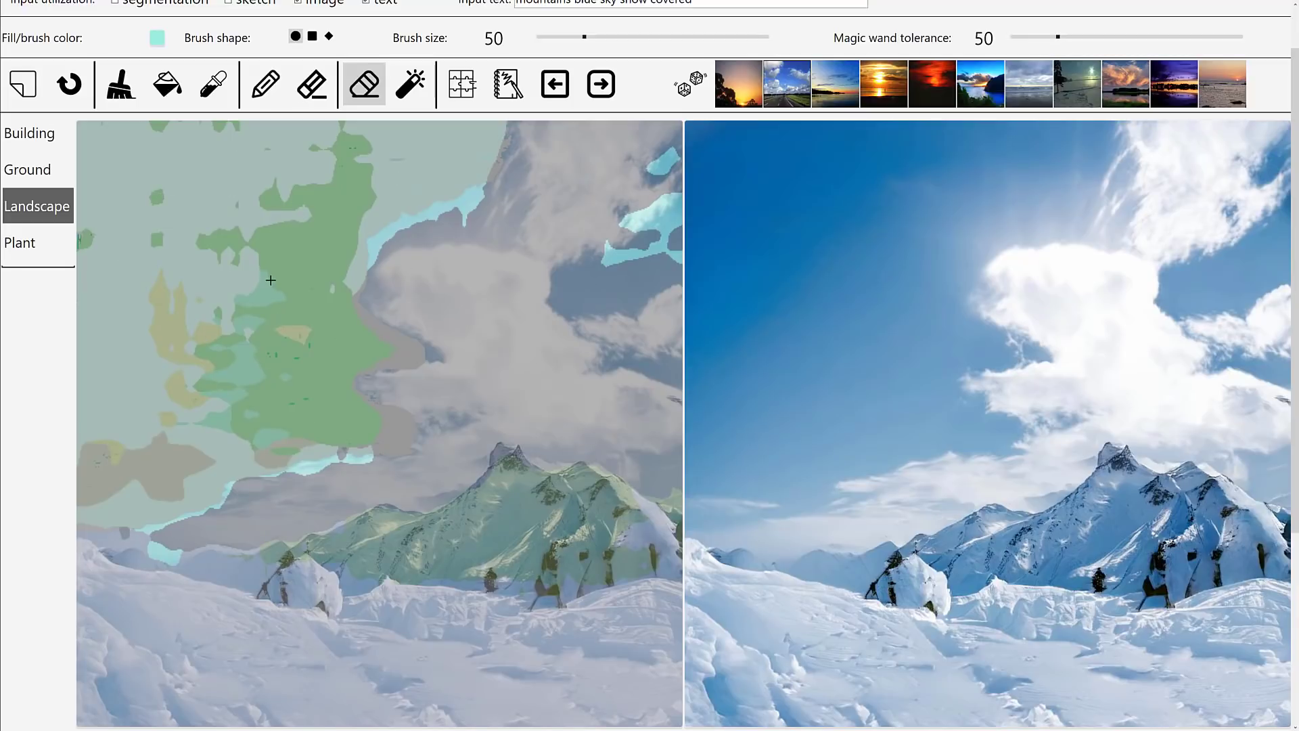
scroll(198, 93, up, 1)
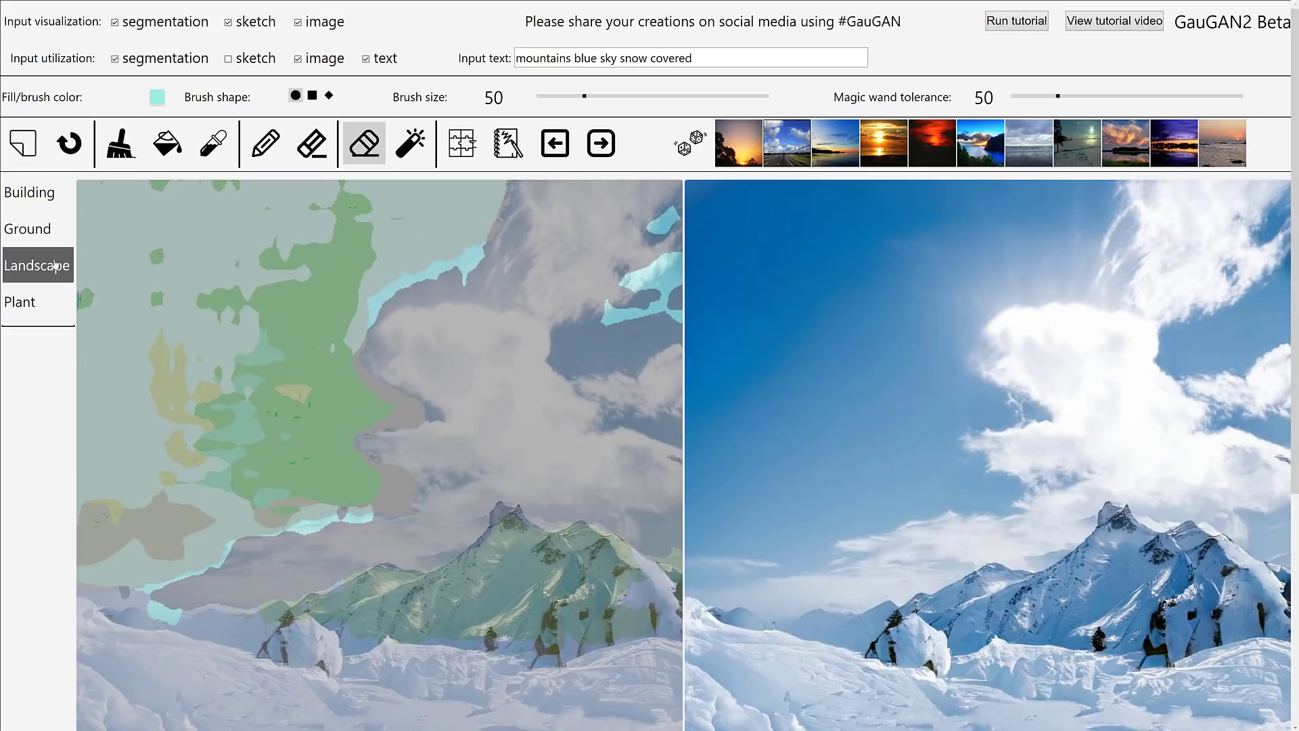
click(118, 156)
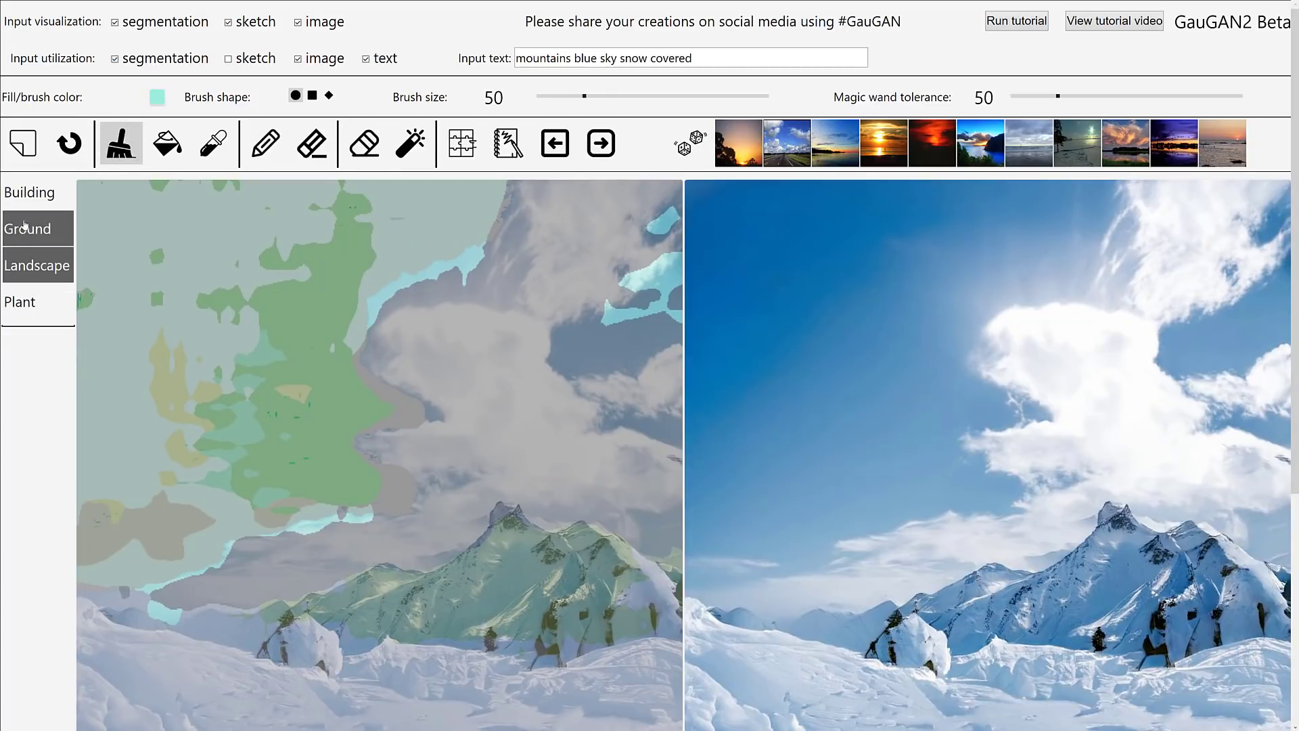
mouse_move(44, 263)
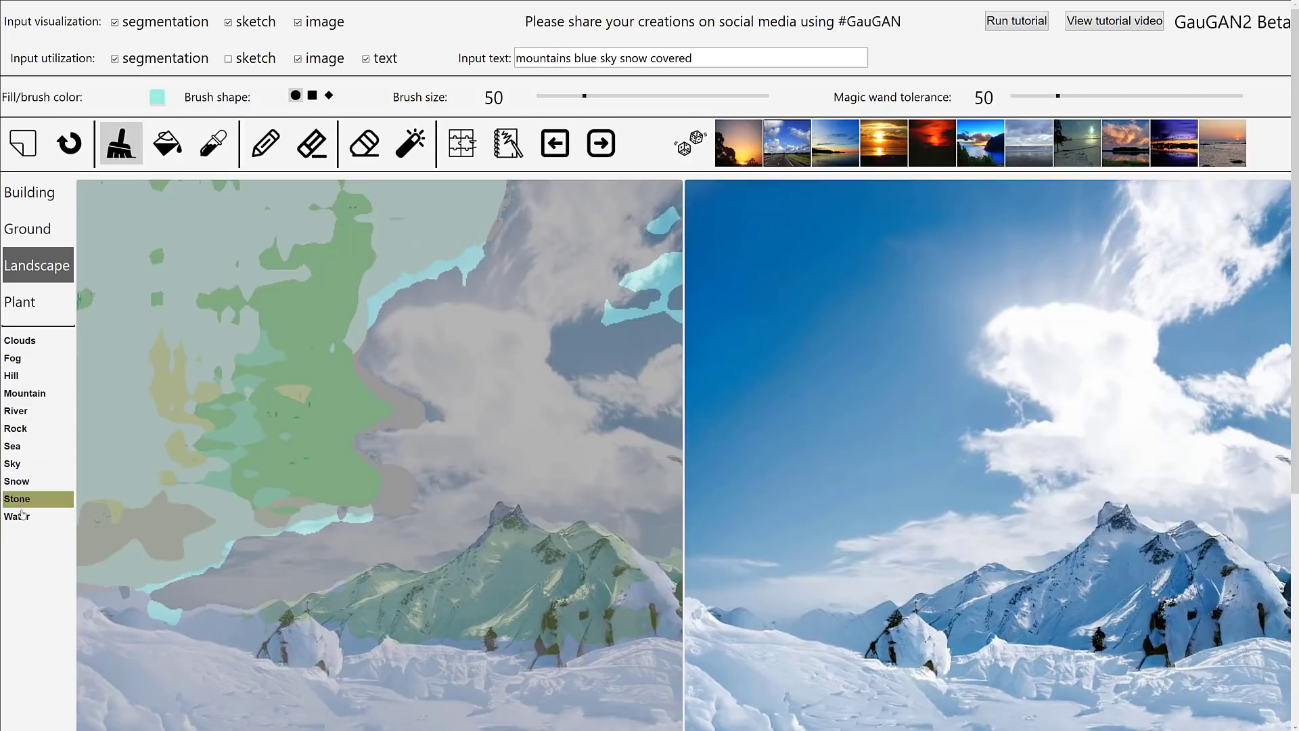
Paint Water over the lower green area, then at brush size 144 extend it to the canvas top.
click(22, 516)
mouse_move(244, 465)
mouse_down()
mouse_move(208, 486)
mouse_move(217, 291)
mouse_up()
drag(584, 95, 670, 95)
mouse_move(276, 199)
mouse_down()
mouse_move(275, 280)
mouse_move(173, 273)
mouse_move(173, 206)
mouse_move(108, 183)
mouse_move(89, 563)
mouse_move(228, 527)
mouse_move(386, 410)
mouse_move(273, 406)
mouse_move(386, 243)
mouse_move(452, 233)
mouse_move(306, 205)
mouse_move(467, 194)
mouse_move(285, 277)
mouse_move(177, 444)
mouse_move(152, 429)
mouse_move(264, 436)
mouse_move(247, 477)
mouse_move(193, 552)
mouse_move(101, 562)
mouse_up()
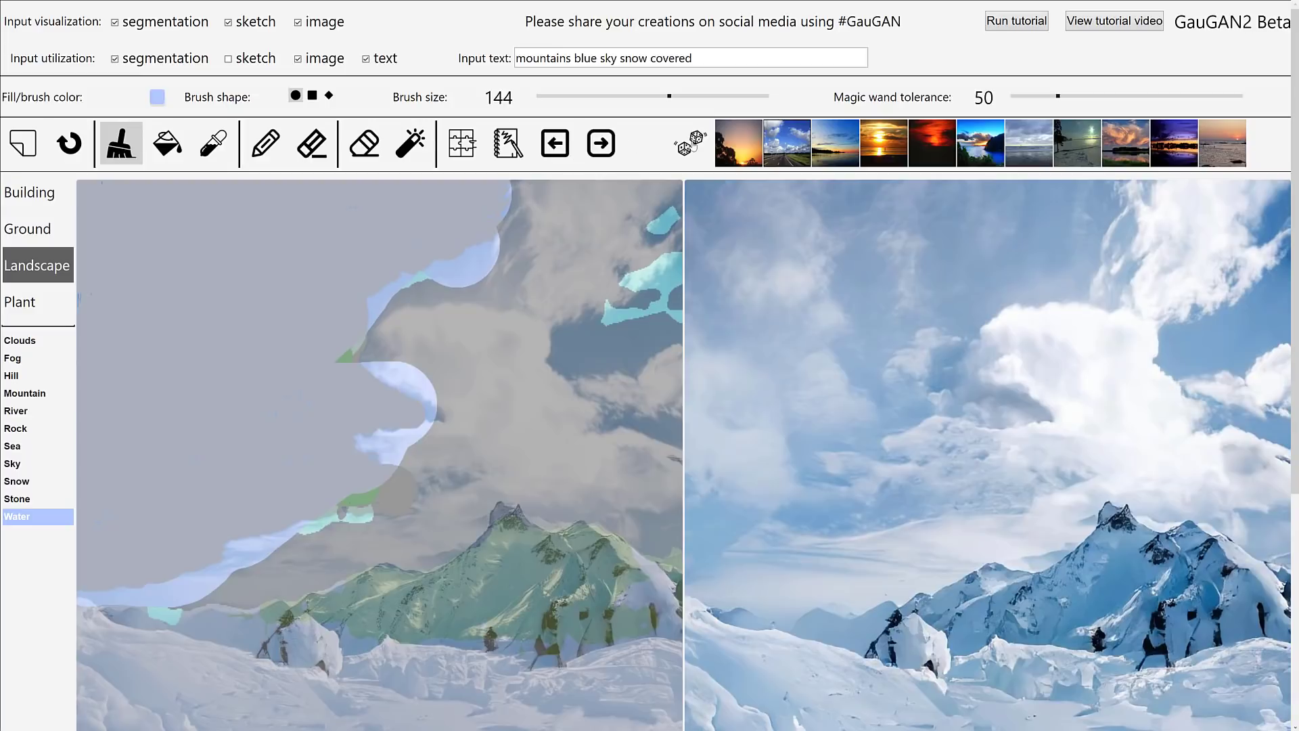
Regenerate the output with a random style, then browse the Plant and Ground labels.
click(695, 146)
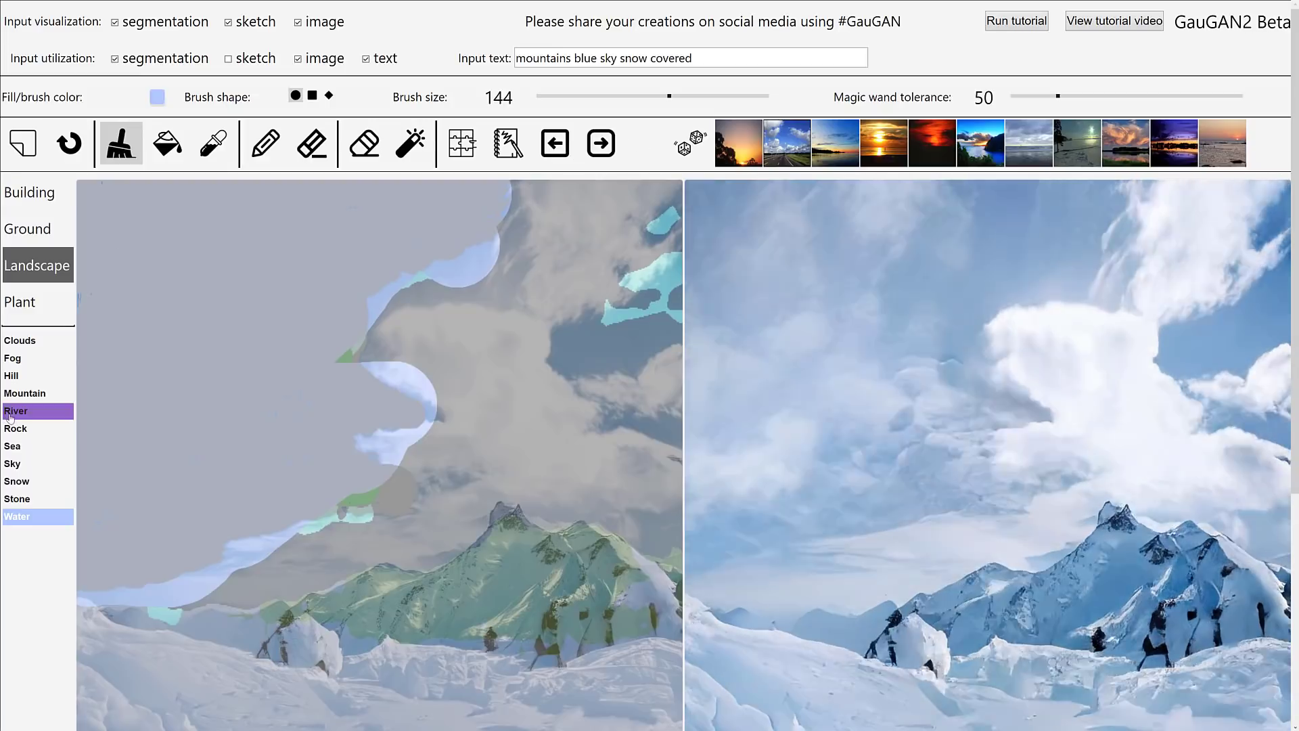
click(30, 308)
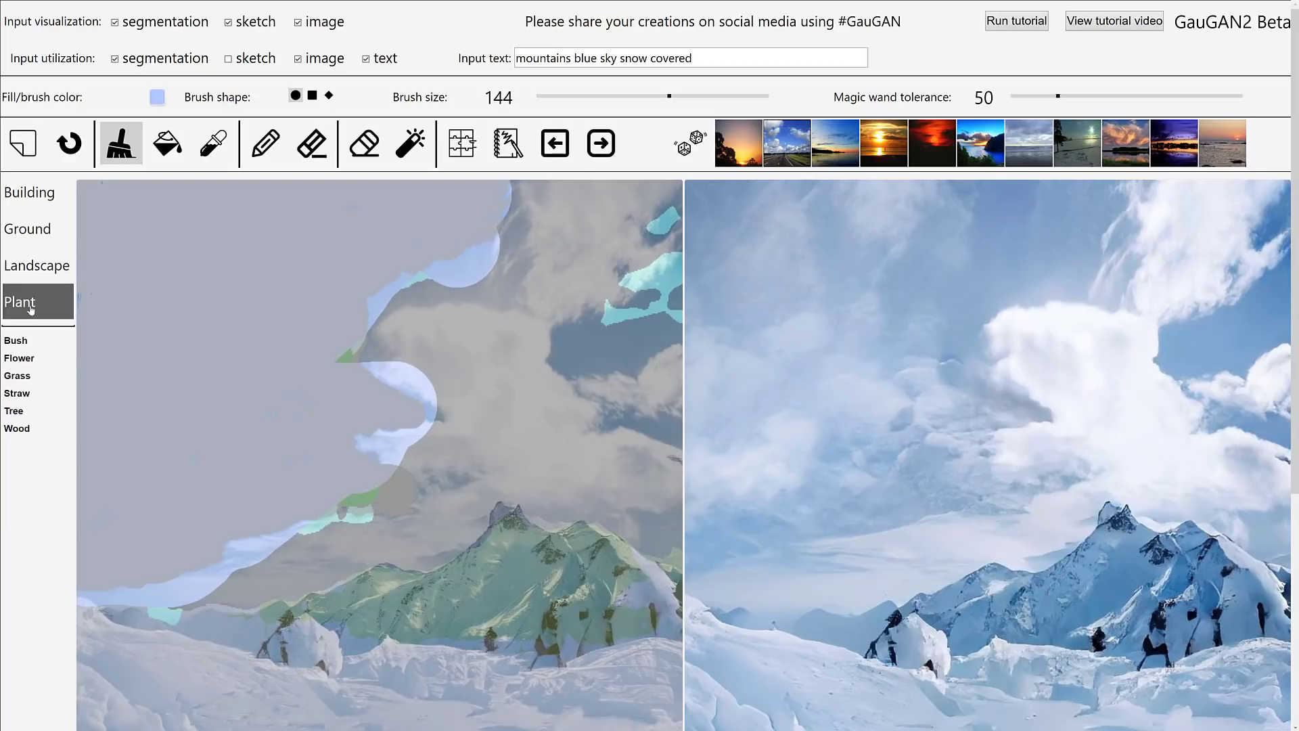
click(27, 236)
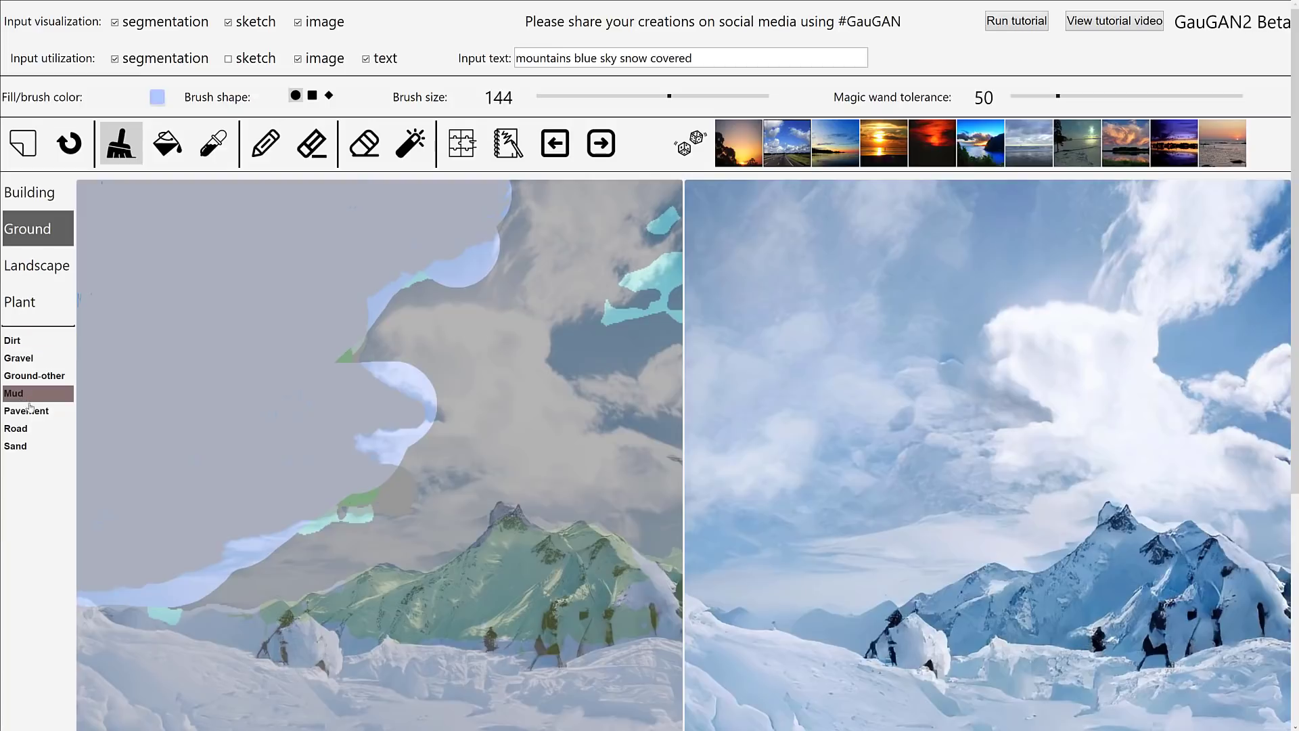
Choose Landscape > Stone and paint a large Stone mass over the map's upper-left.
click(21, 275)
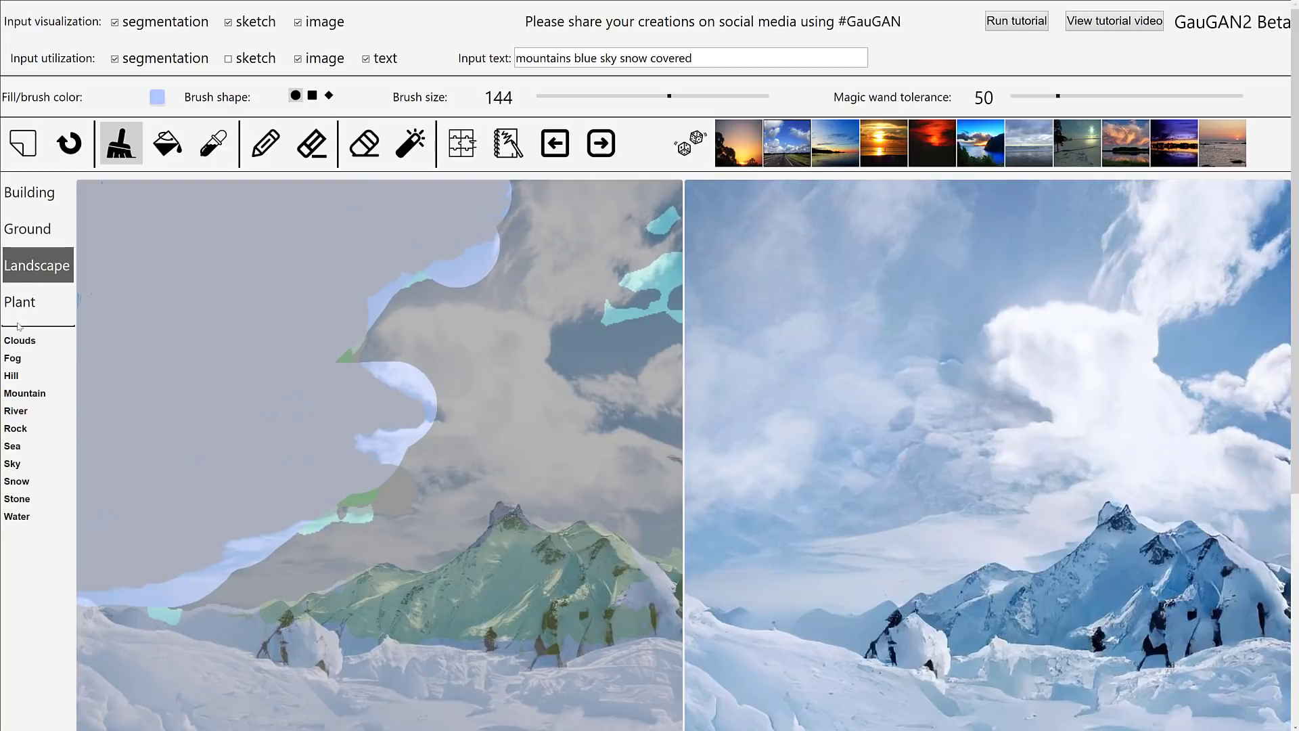
click(17, 499)
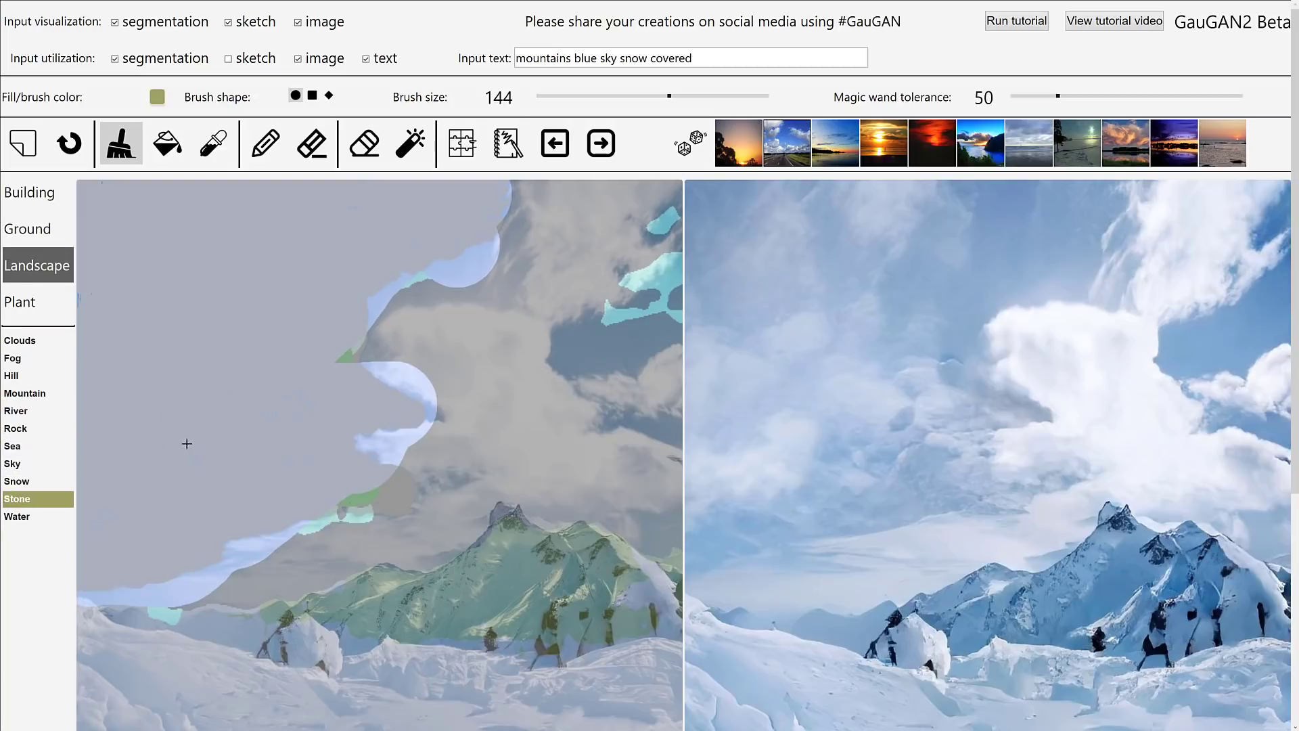
mouse_move(174, 453)
mouse_down()
mouse_move(220, 501)
mouse_move(166, 528)
mouse_move(92, 484)
mouse_move(143, 336)
mouse_move(120, 332)
mouse_move(172, 251)
mouse_up()
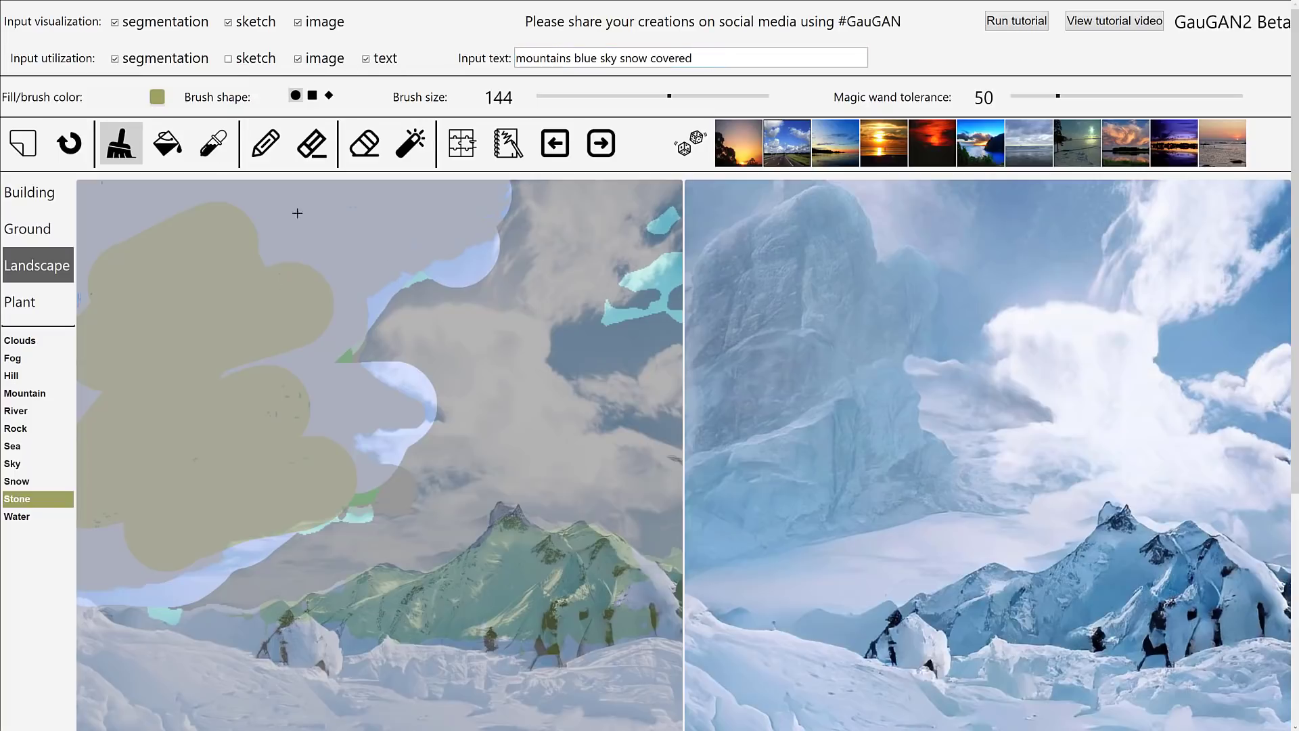
Clear the map to blank sky, choose Ground > Sand, and stamp Sand patches at the bottom-left.
click(24, 147)
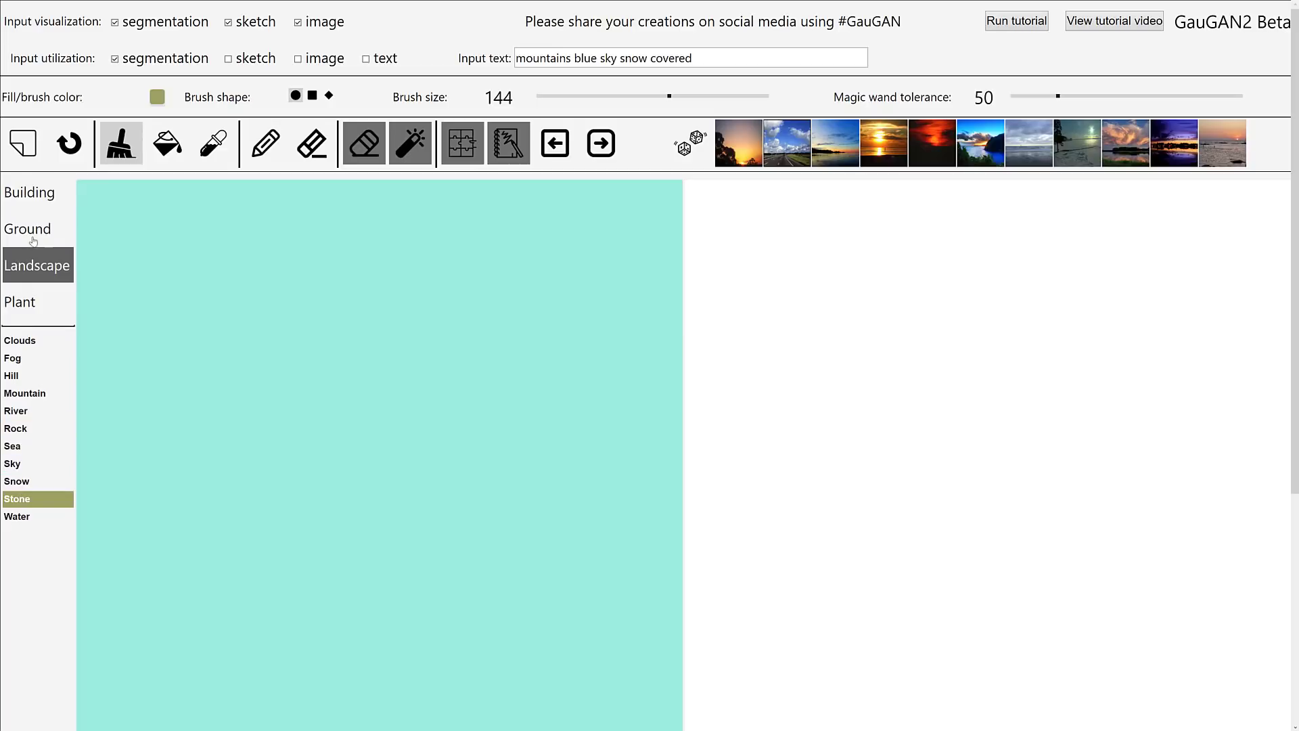
click(33, 241)
click(21, 447)
scroll(176, 480, down, 1)
scroll(175, 480, down, 2)
click(183, 504)
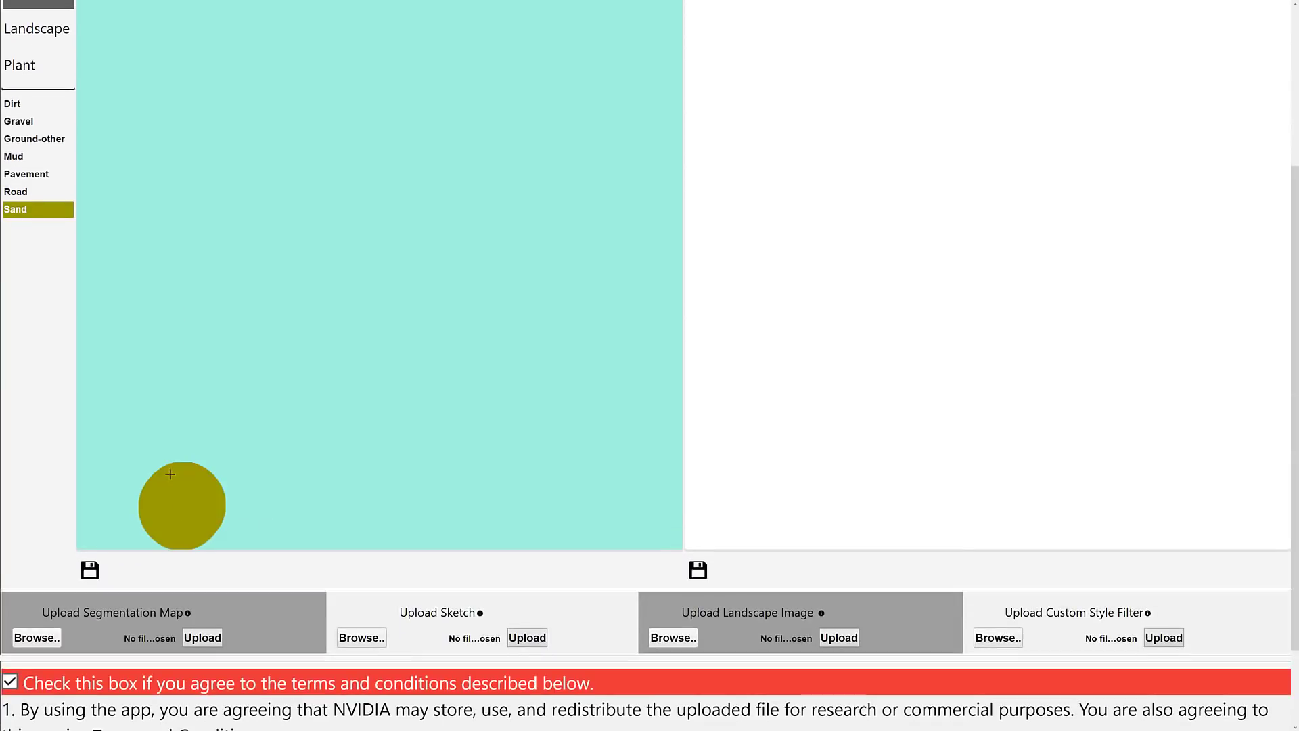
click(108, 505)
click(87, 538)
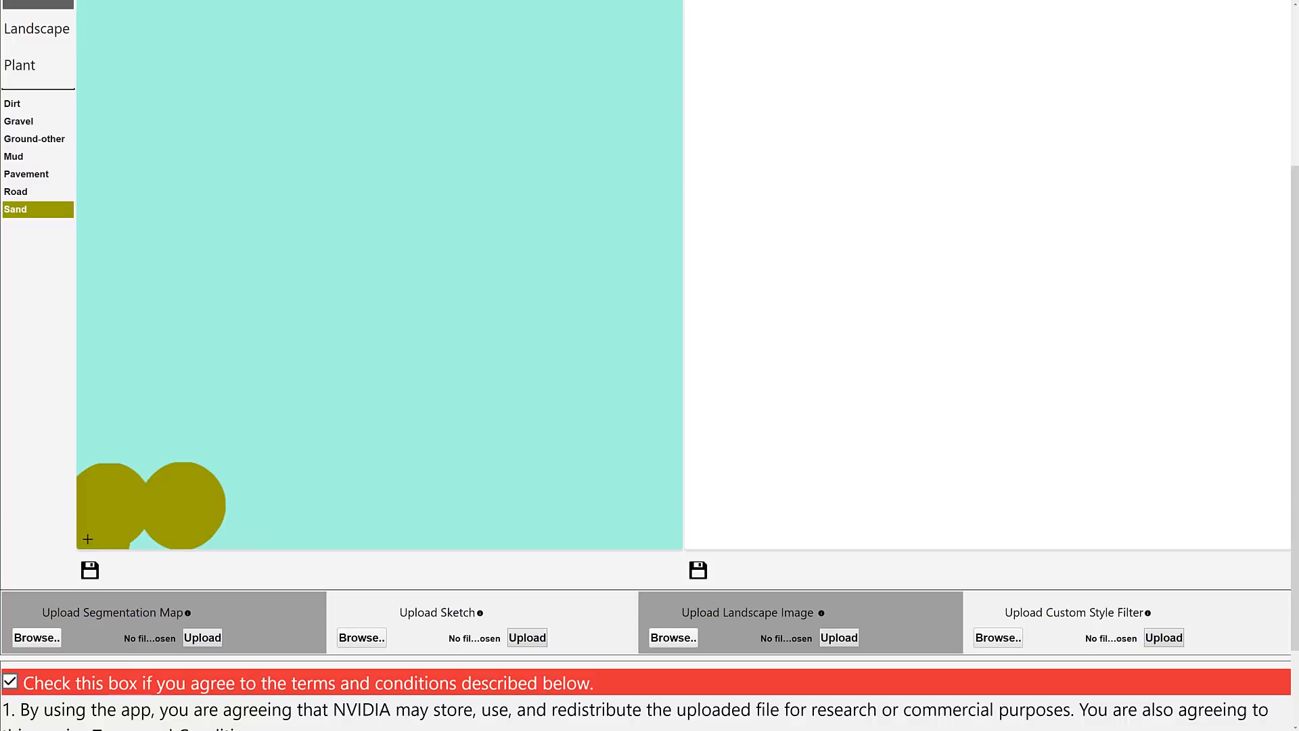
click(244, 530)
Stamp Sand circles along the whole bottom edge and fill the gaps into a continuous band.
scroll(333, 317, up, 2)
scroll(333, 318, up, 1)
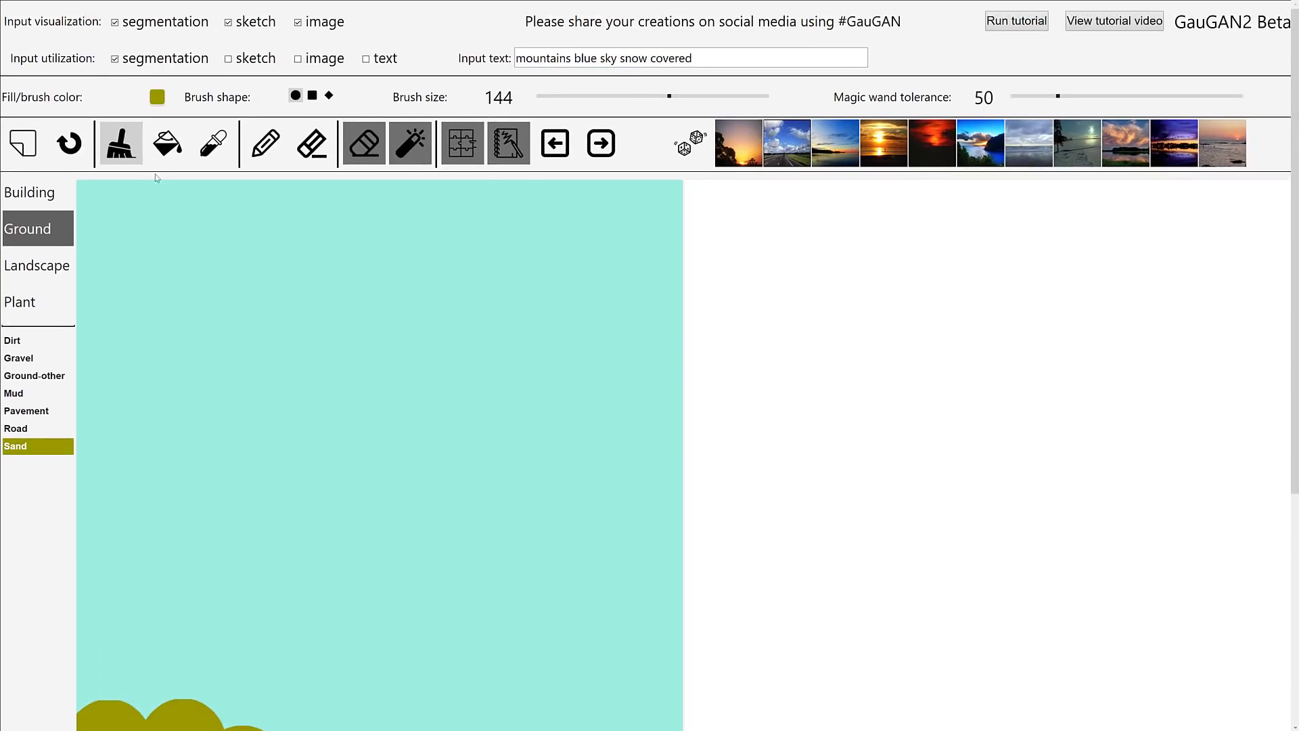
scroll(264, 371, down, 2)
click(265, 569)
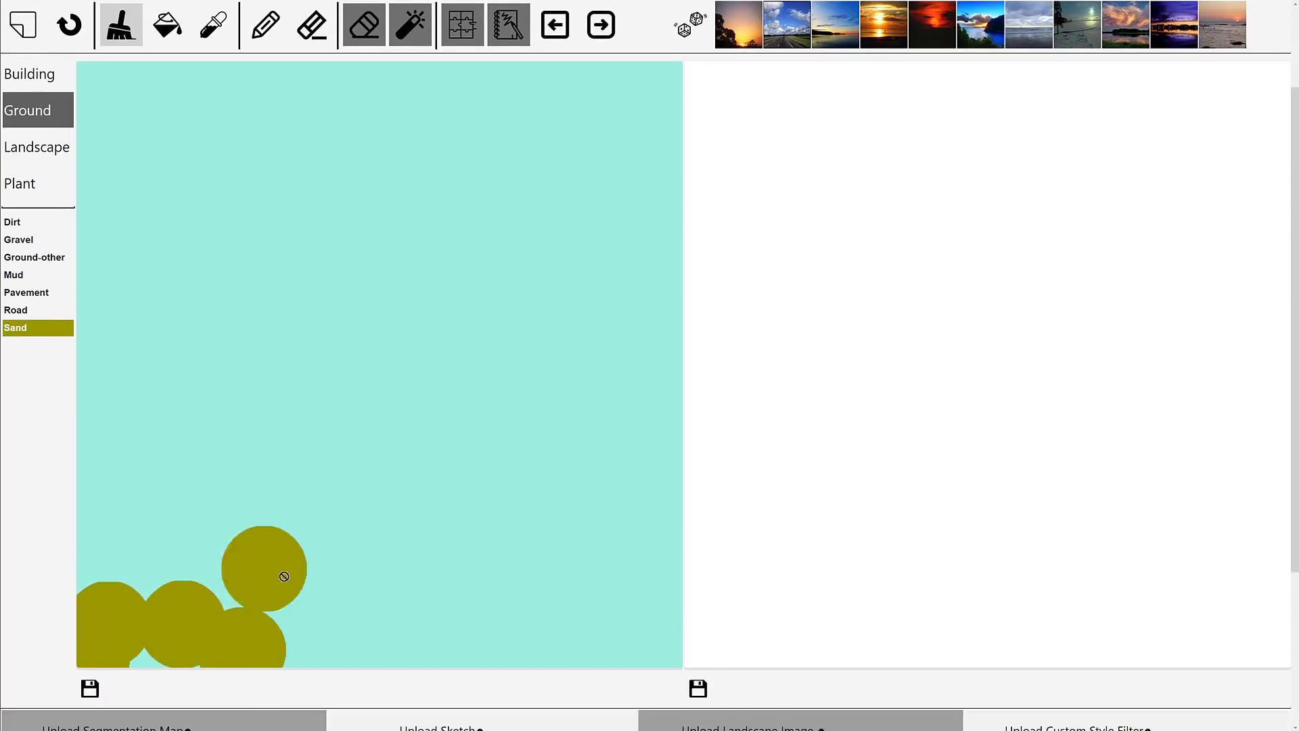
click(373, 591)
click(513, 583)
click(635, 572)
click(660, 571)
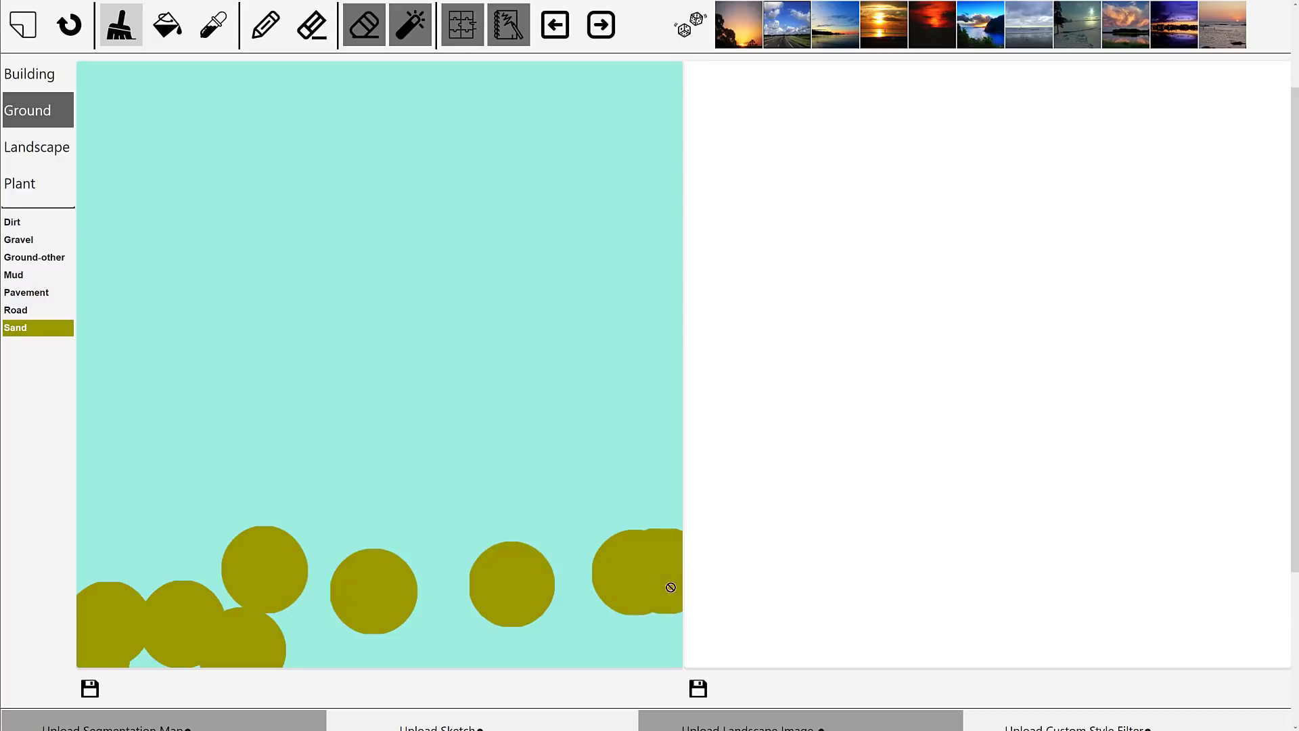
click(663, 639)
click(649, 646)
click(575, 643)
click(538, 644)
click(439, 646)
click(379, 647)
click(338, 647)
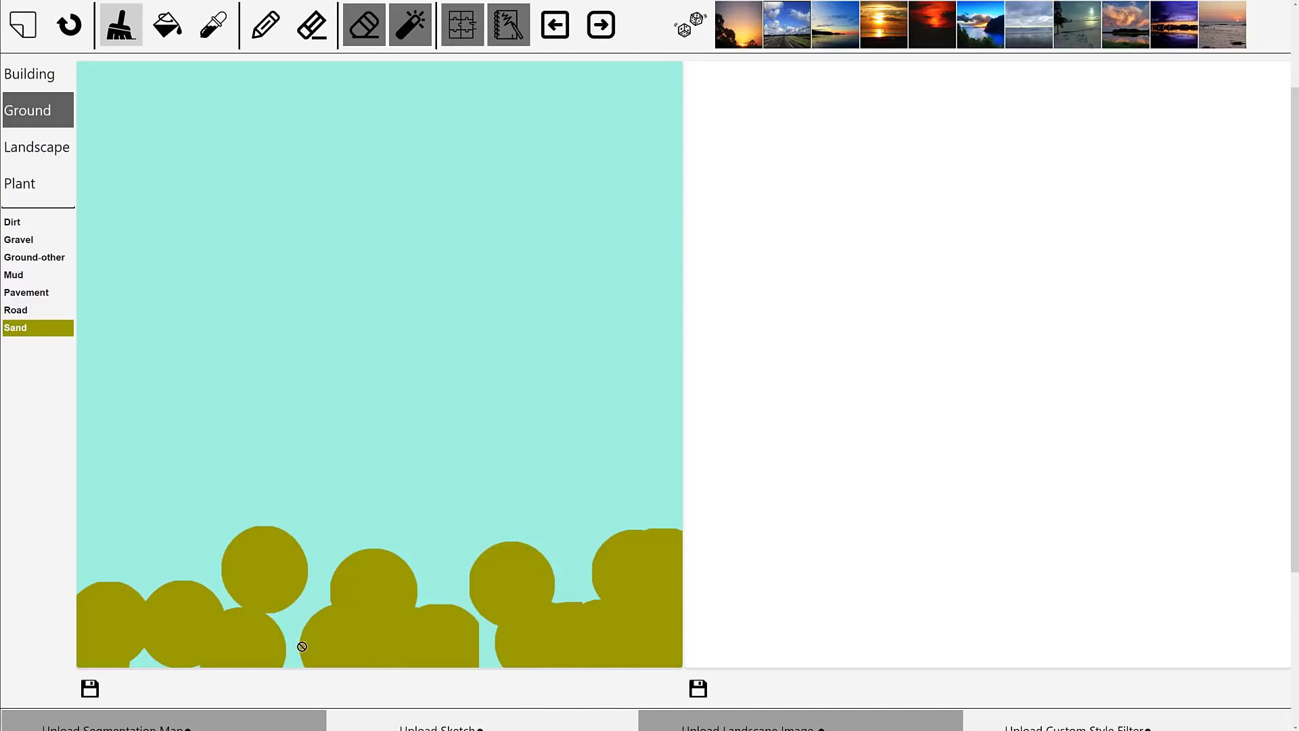
click(291, 646)
click(315, 557)
click(558, 562)
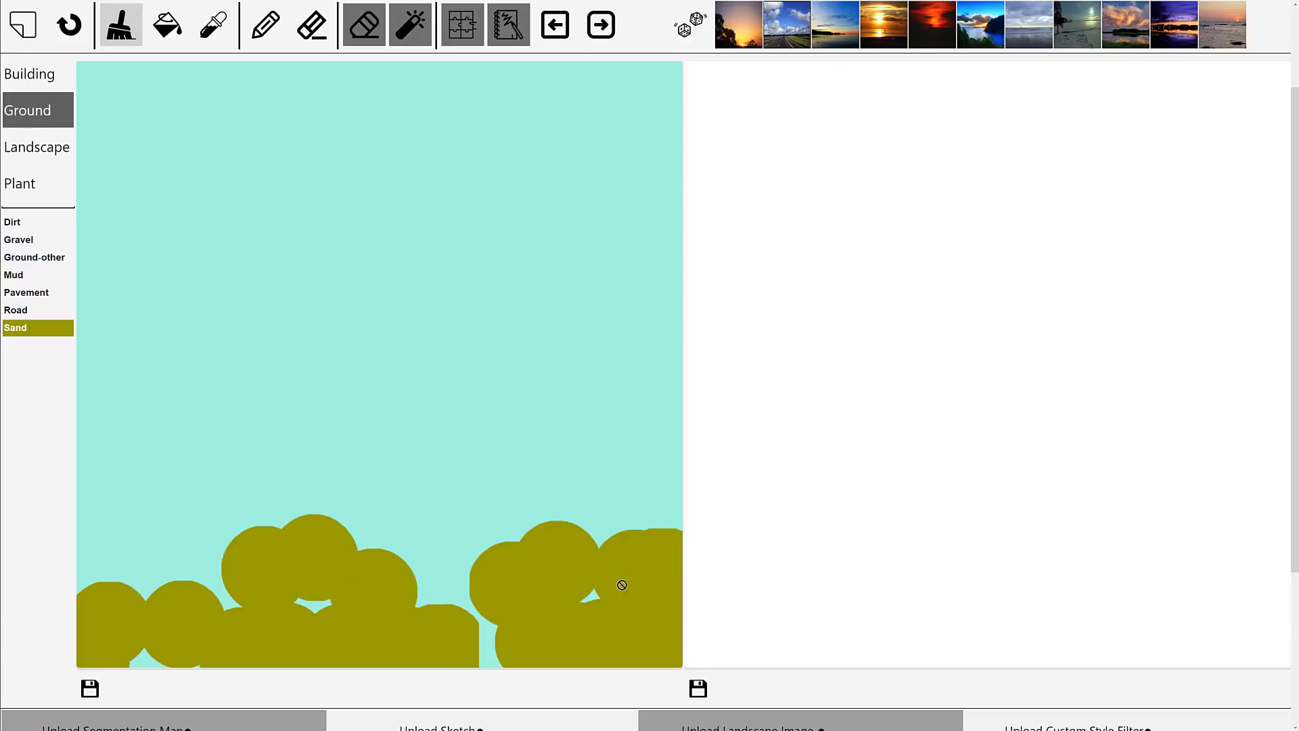
scroll(597, 279, up, 2)
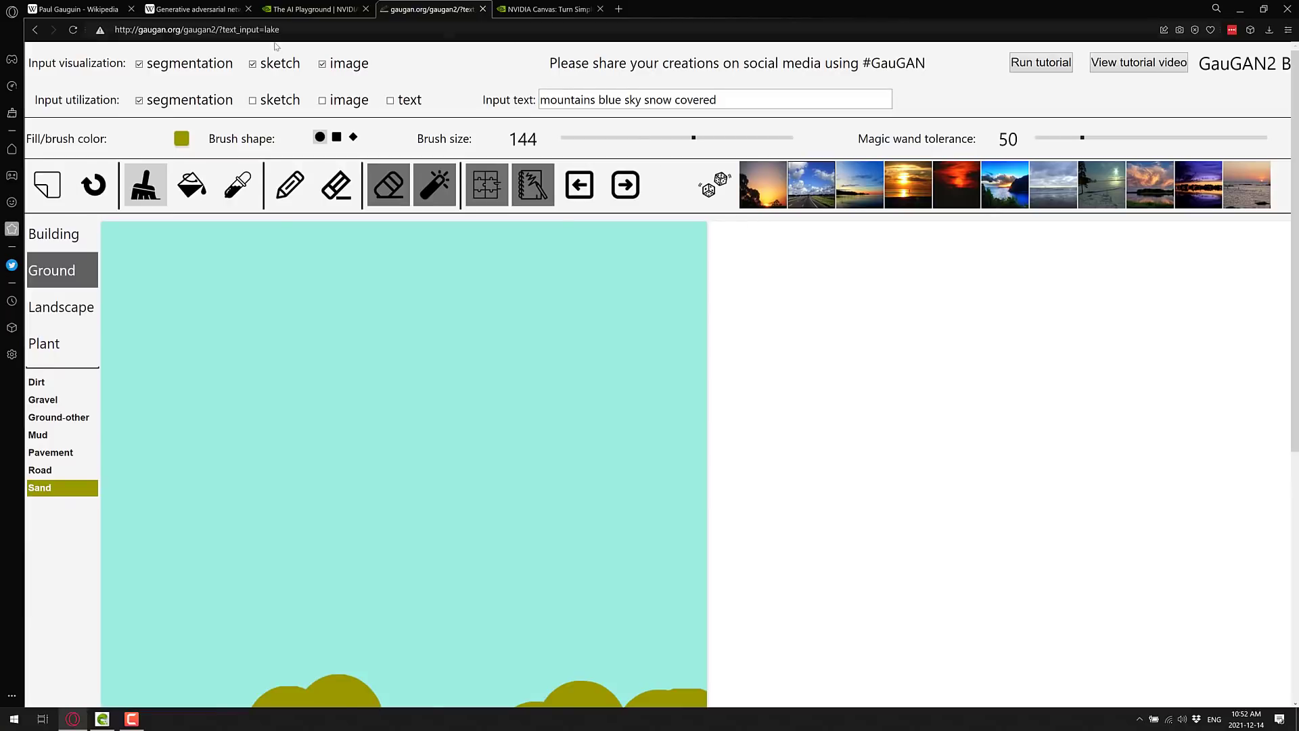
Reload the demo fresh and choose Ground > Sand as the paint label.
click(73, 30)
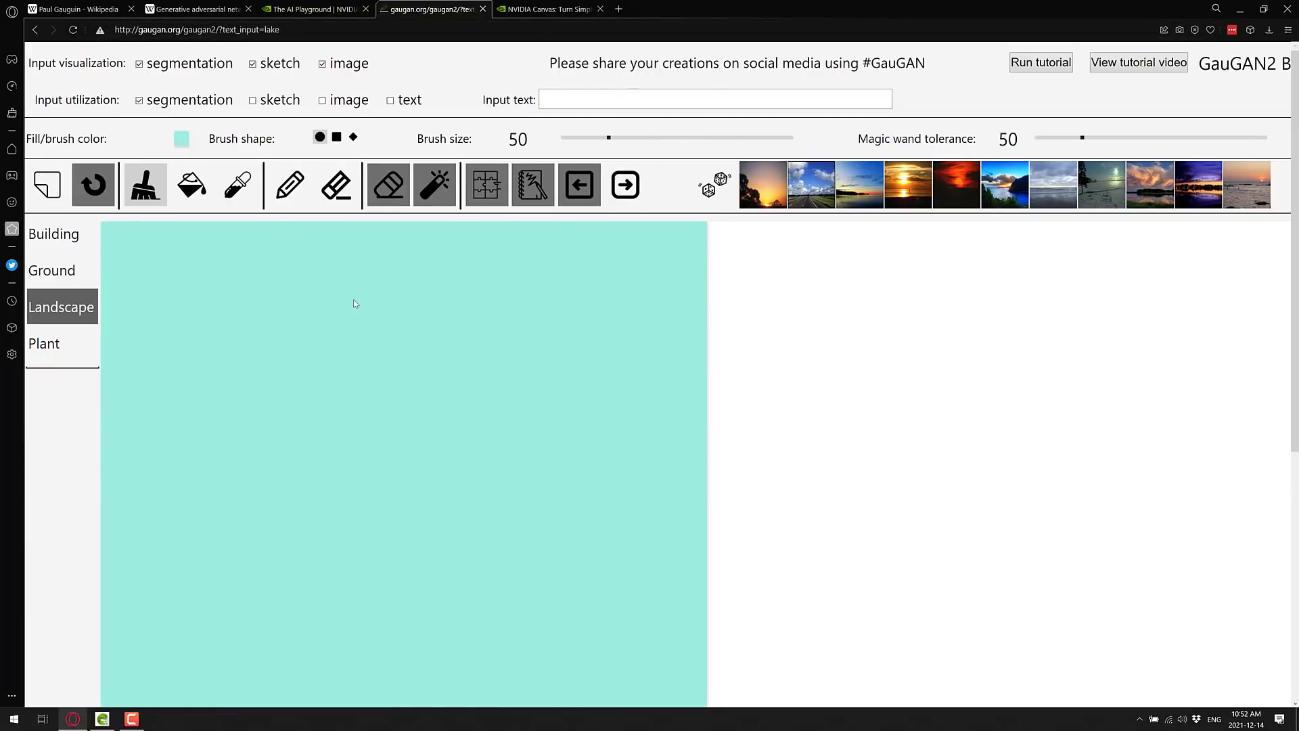
scroll(330, 372, down, 1)
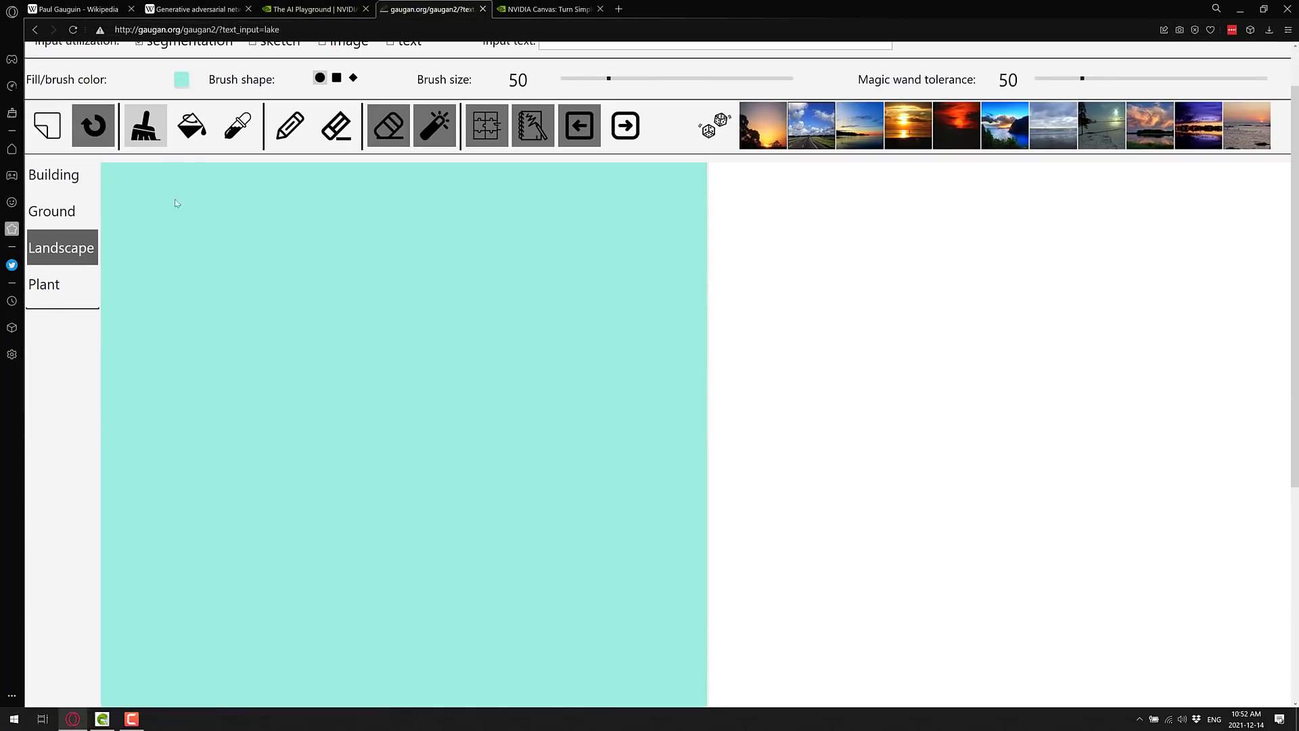
scroll(173, 195, down, 1)
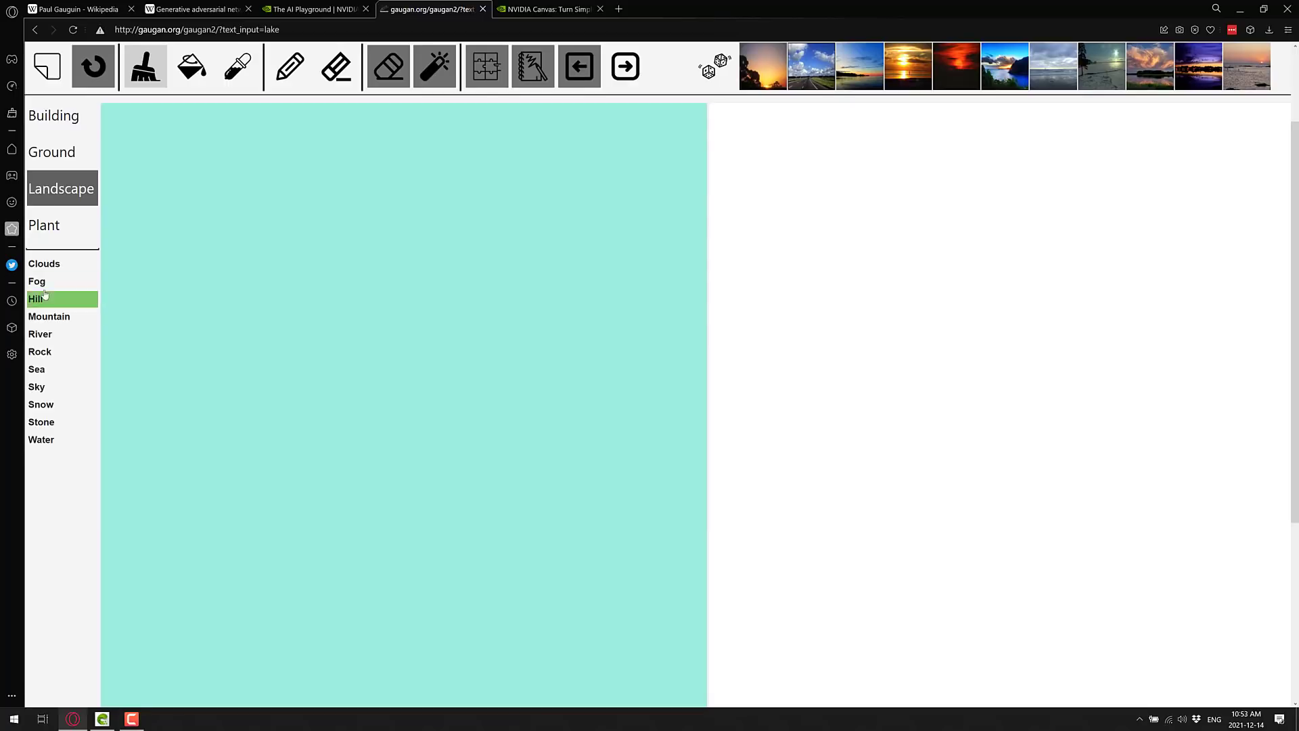
click(46, 224)
click(52, 158)
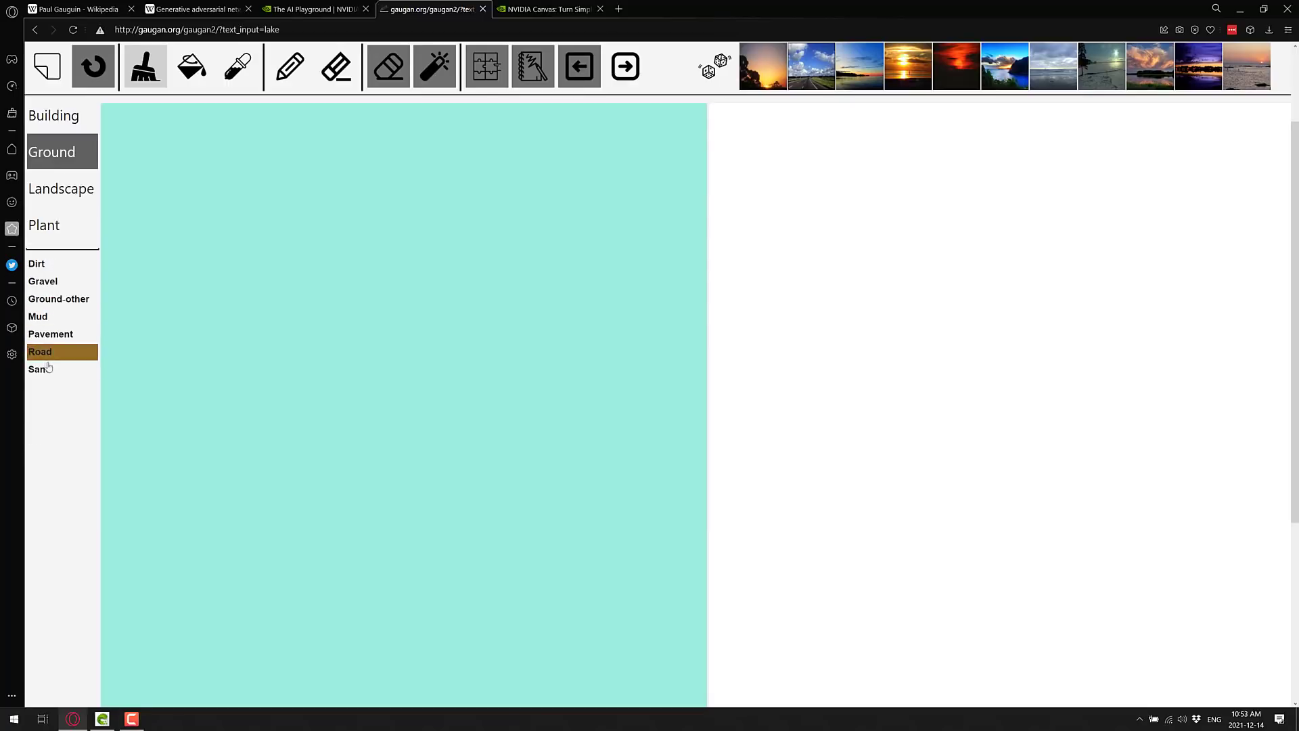
click(47, 368)
scroll(205, 480, down, 3)
Paint a smooth Sand shore across the lower map, rising toward the right.
mouse_move(138, 493)
mouse_down()
mouse_move(119, 510)
mouse_move(428, 468)
mouse_up()
scroll(362, 317, up, 5)
key(ctrl+z)
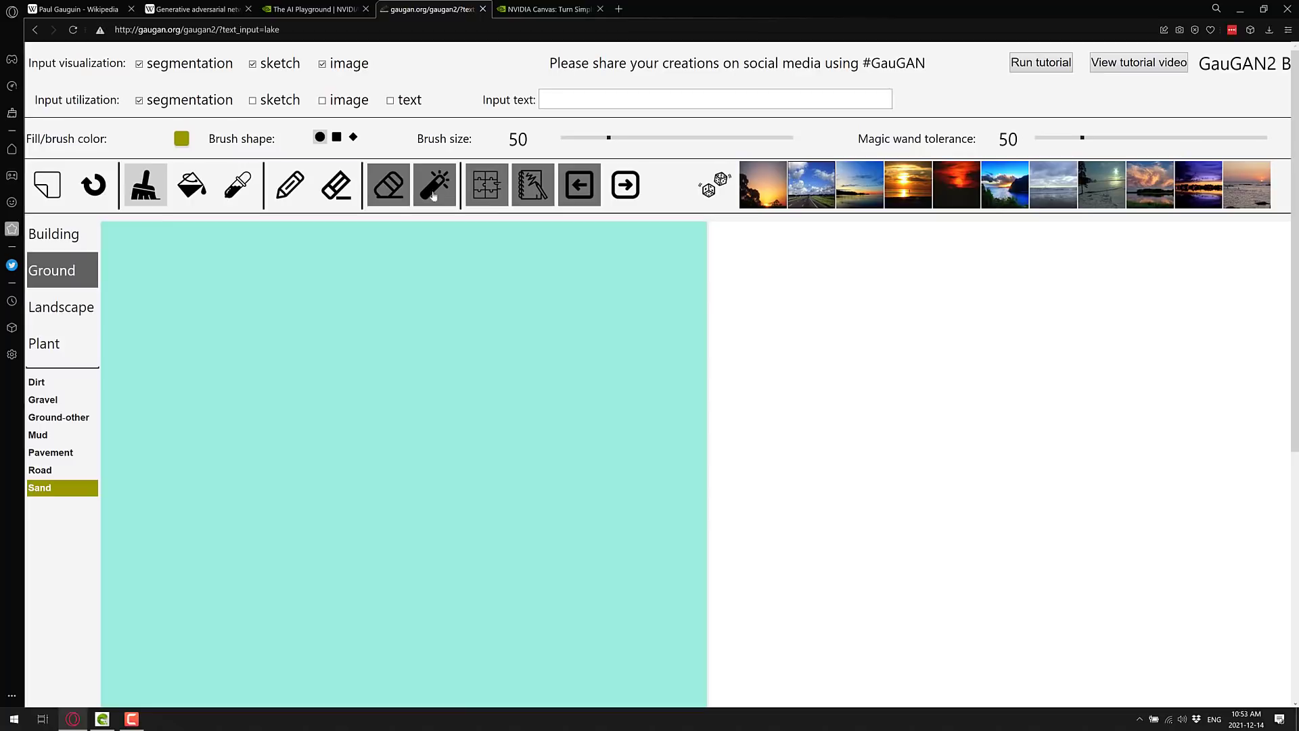
scroll(595, 298, down, 4)
mouse_move(525, 440)
mouse_down()
mouse_move(546, 478)
mouse_move(669, 482)
mouse_up()
mouse_move(688, 403)
mouse_down()
mouse_move(695, 573)
mouse_move(665, 601)
mouse_move(497, 587)
mouse_move(638, 576)
mouse_move(618, 576)
mouse_move(621, 504)
mouse_move(588, 499)
mouse_move(524, 509)
mouse_move(458, 554)
mouse_move(397, 565)
mouse_move(104, 568)
mouse_move(113, 533)
mouse_move(417, 496)
mouse_move(447, 469)
mouse_move(632, 440)
mouse_move(673, 402)
mouse_move(407, 440)
mouse_move(285, 487)
mouse_move(87, 485)
mouse_move(197, 457)
mouse_move(482, 440)
mouse_move(638, 400)
mouse_up()
scroll(335, 342, up, 1)
scroll(336, 347, up, 2)
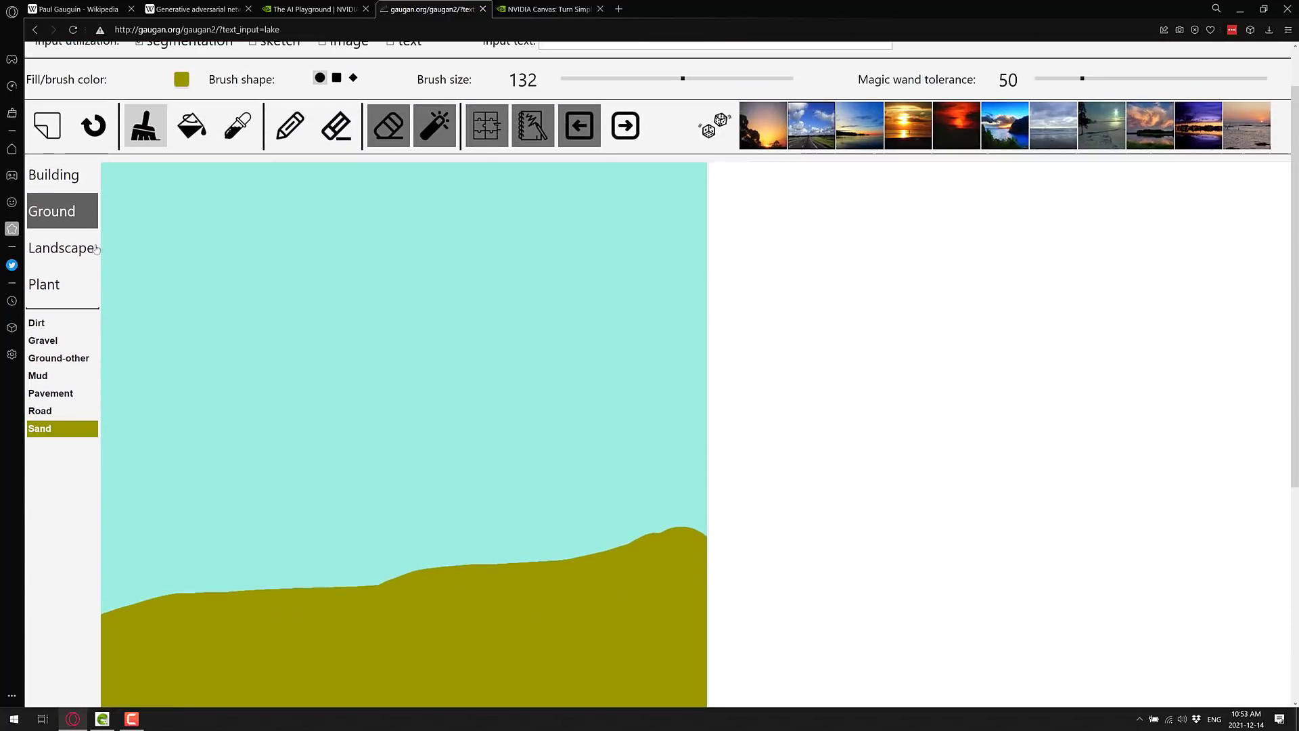
click(42, 323)
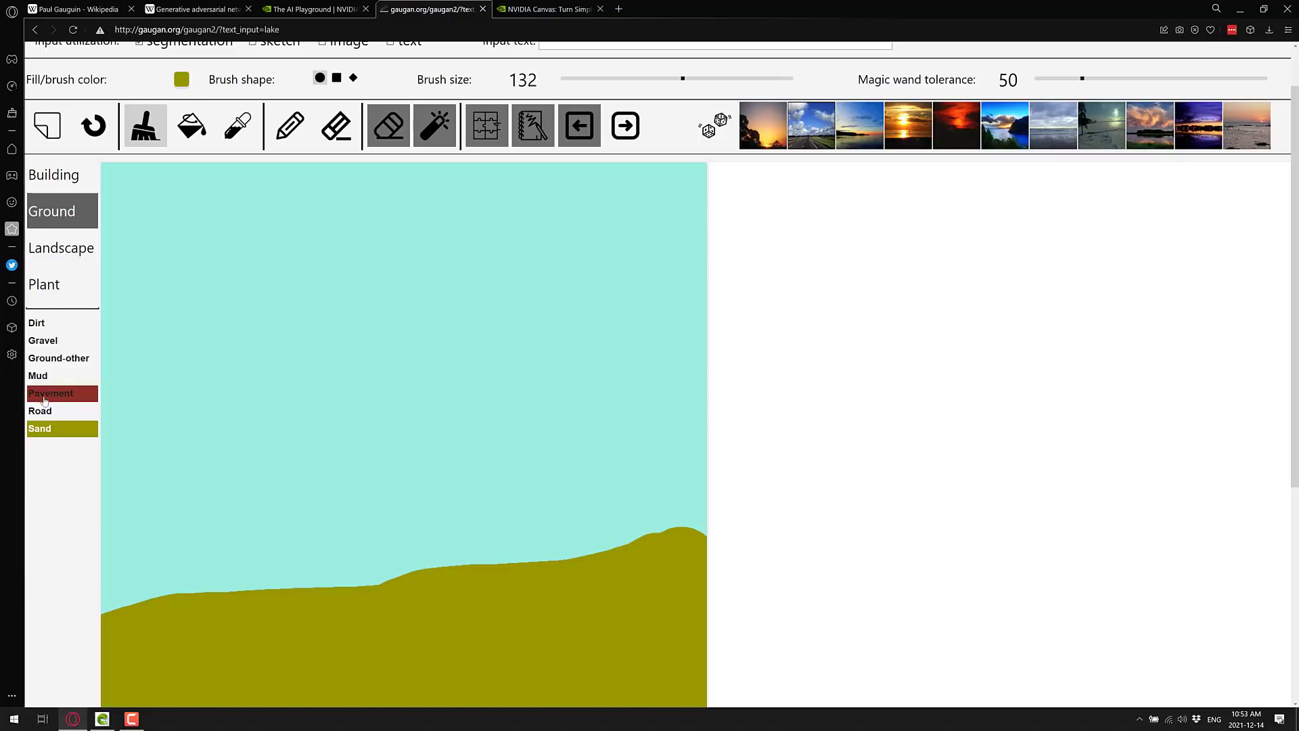
click(50, 255)
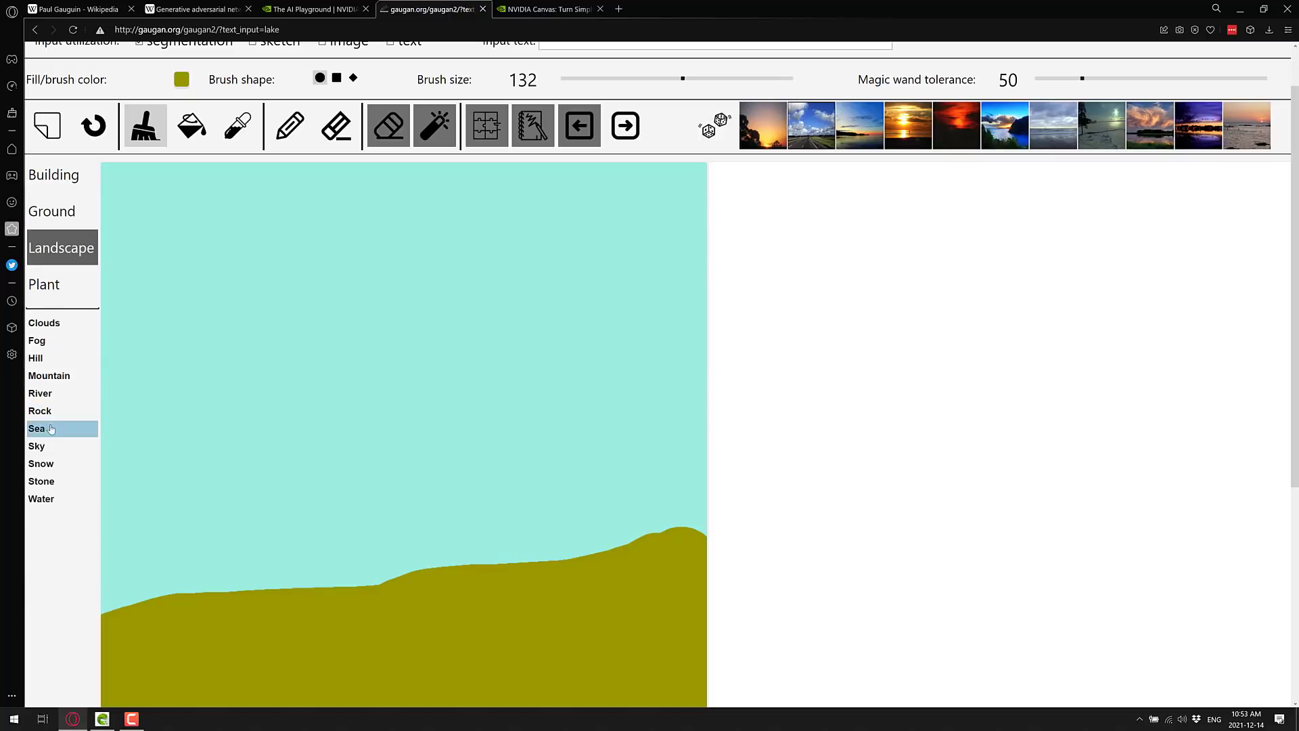
Paint River and Sea regions near the bottom and a tall Mountain at the left edge.
click(42, 393)
mouse_move(355, 583)
mouse_down()
mouse_move(433, 652)
mouse_move(402, 603)
mouse_move(405, 574)
mouse_move(356, 571)
mouse_up()
click(39, 428)
mouse_move(241, 550)
mouse_down()
mouse_move(202, 564)
mouse_move(367, 567)
mouse_move(88, 573)
mouse_move(572, 535)
mouse_move(718, 509)
mouse_move(84, 508)
mouse_move(174, 478)
mouse_move(611, 469)
mouse_move(687, 452)
mouse_move(120, 439)
mouse_up()
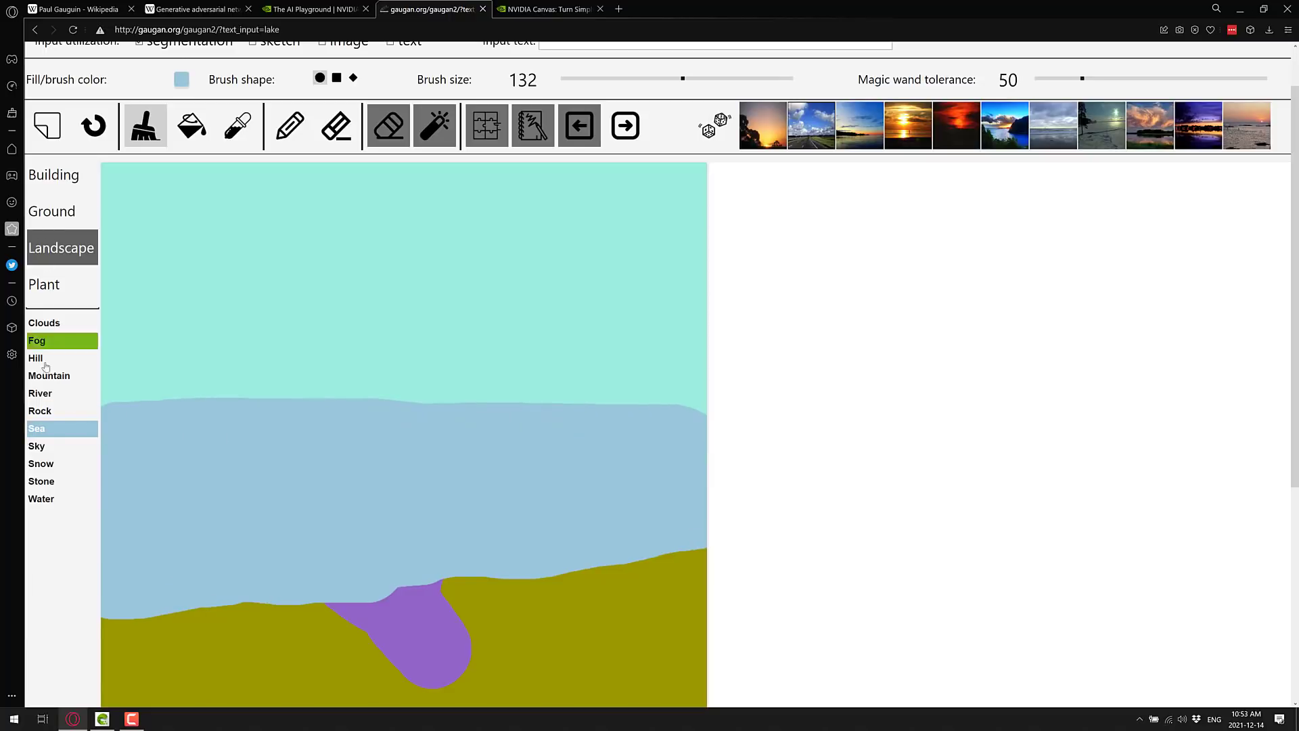
click(45, 377)
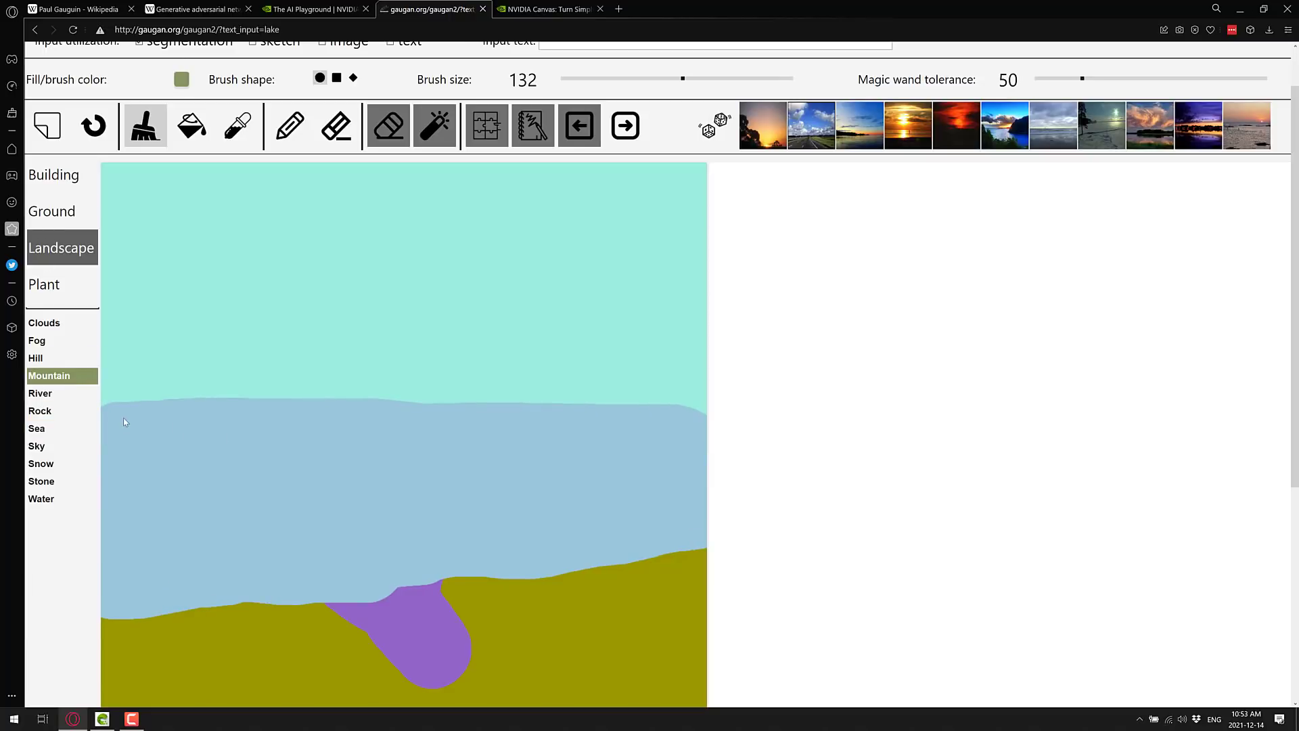
mouse_move(124, 421)
mouse_down()
mouse_move(169, 279)
mouse_move(175, 365)
mouse_move(181, 438)
mouse_up()
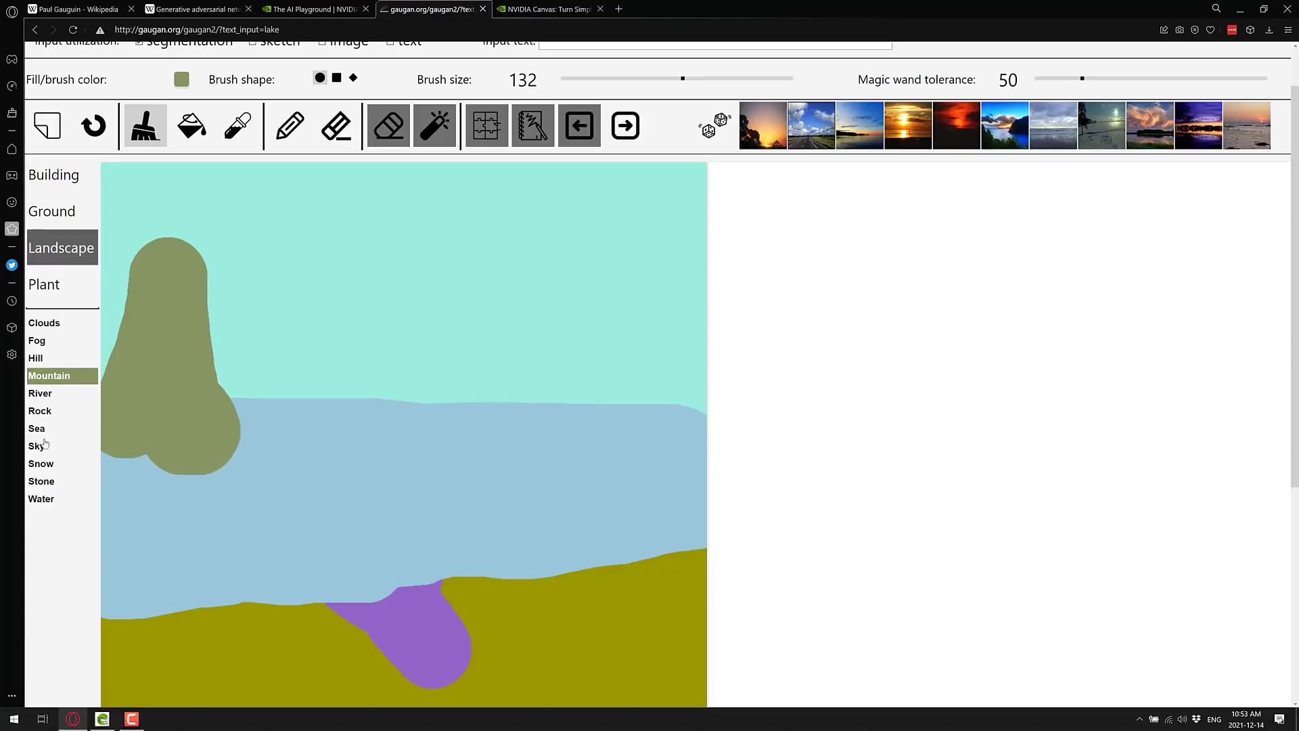
Cover the entire sky area of the map with Fog.
click(44, 445)
click(38, 341)
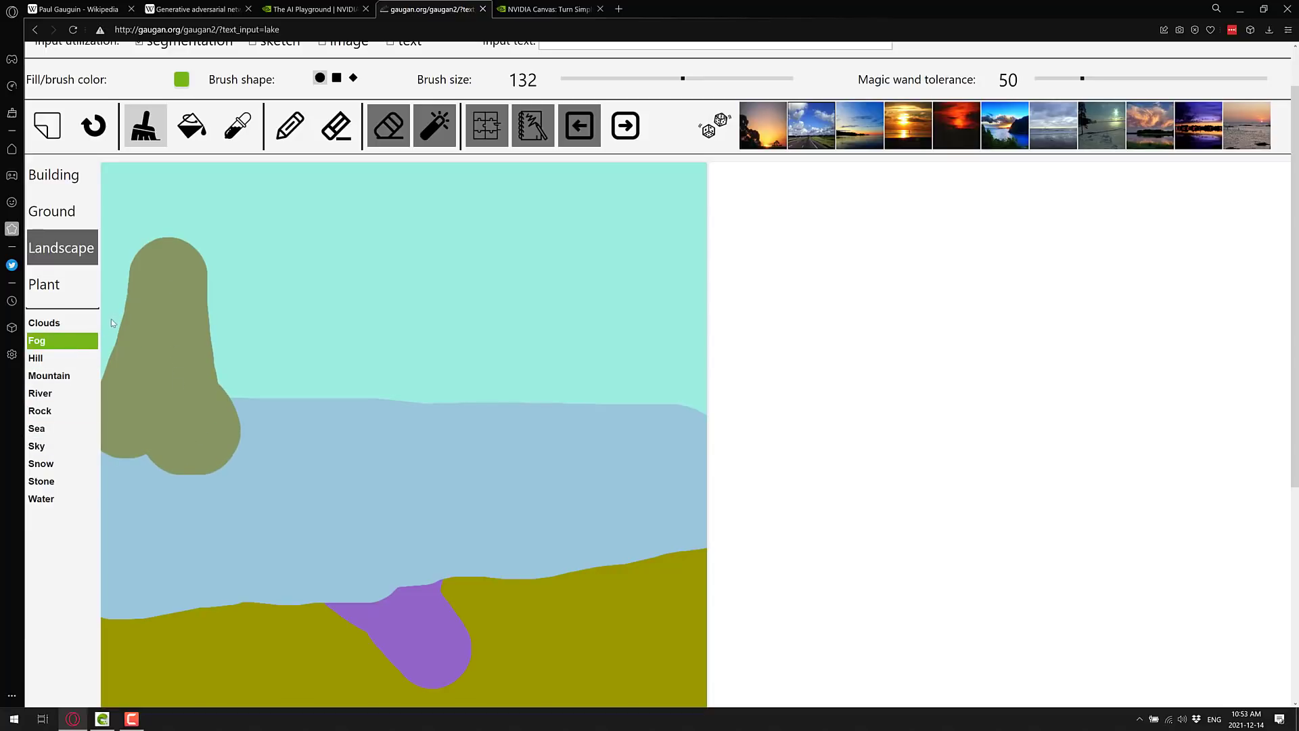
click(111, 316)
mouse_move(111, 328)
mouse_down()
mouse_move(123, 183)
mouse_move(157, 195)
mouse_move(207, 186)
mouse_move(254, 370)
mouse_move(704, 374)
mouse_move(680, 294)
mouse_move(691, 181)
mouse_move(369, 193)
mouse_move(263, 223)
mouse_move(632, 247)
mouse_move(591, 303)
mouse_up()
mouse_move(497, 313)
mouse_down()
mouse_move(284, 307)
mouse_move(252, 243)
mouse_move(343, 225)
mouse_move(571, 226)
mouse_move(643, 252)
mouse_move(311, 273)
mouse_up()
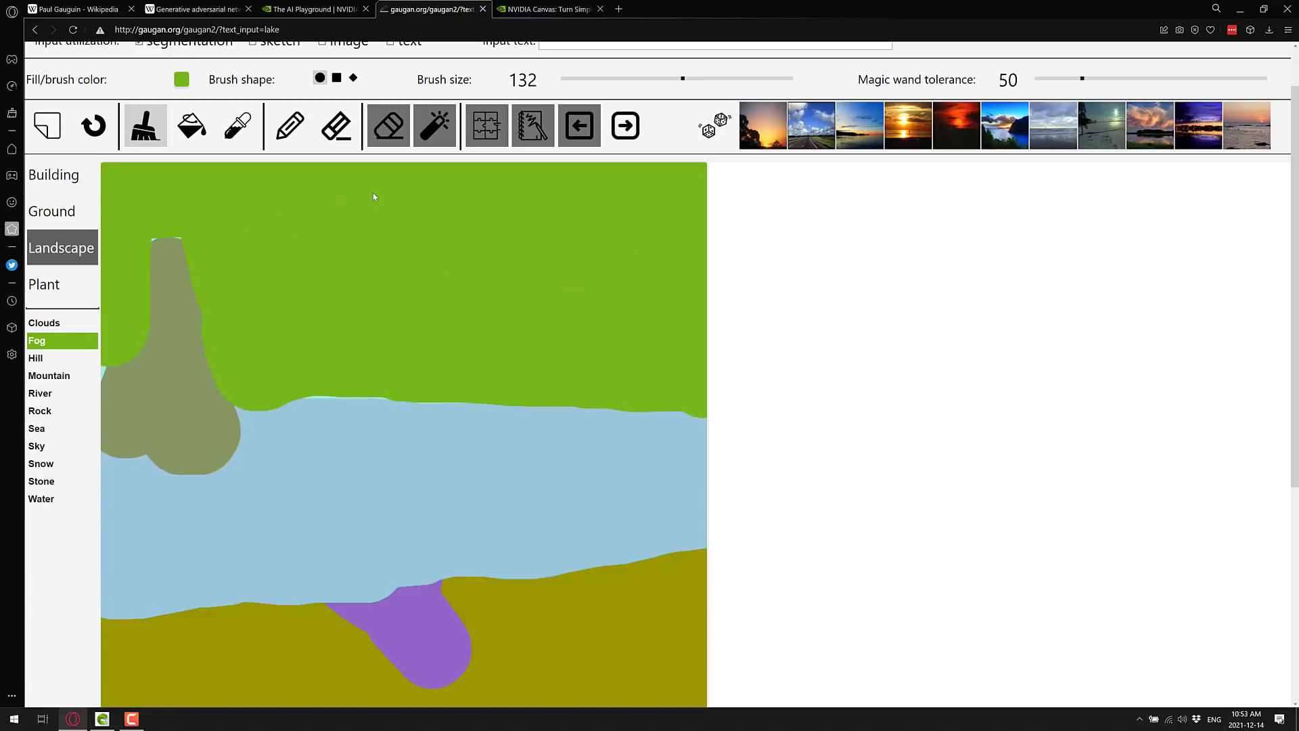
Accept the terms warning and render the map into a misty beach with a tree-topped sea stack.
click(625, 125)
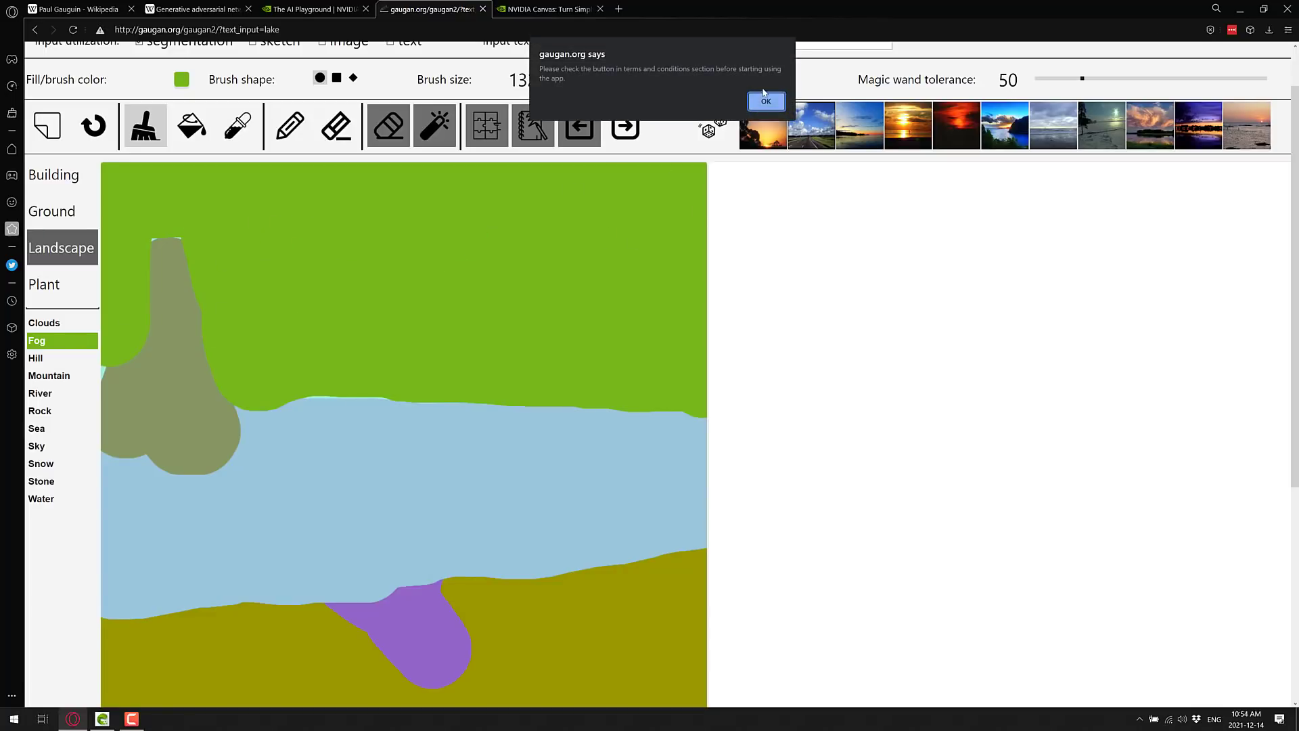
click(764, 101)
scroll(618, 282, down, 4)
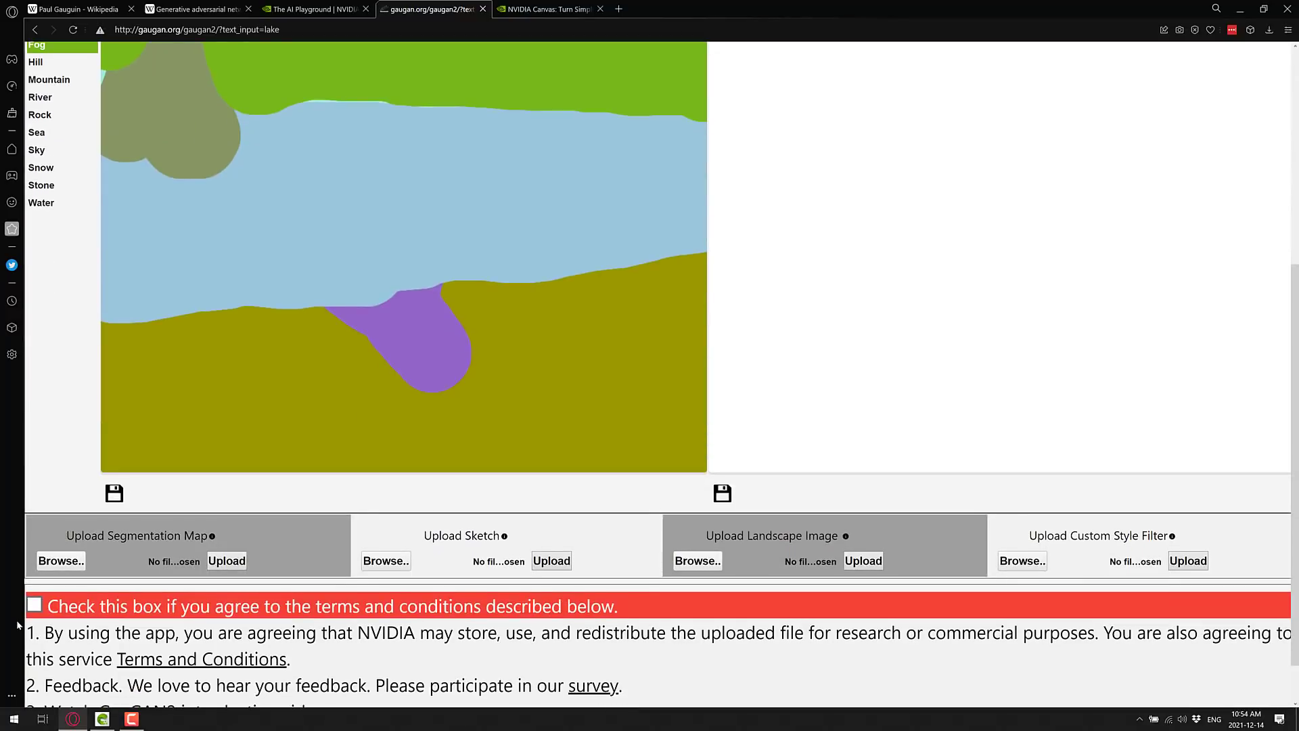
scroll(683, 234, up, 4)
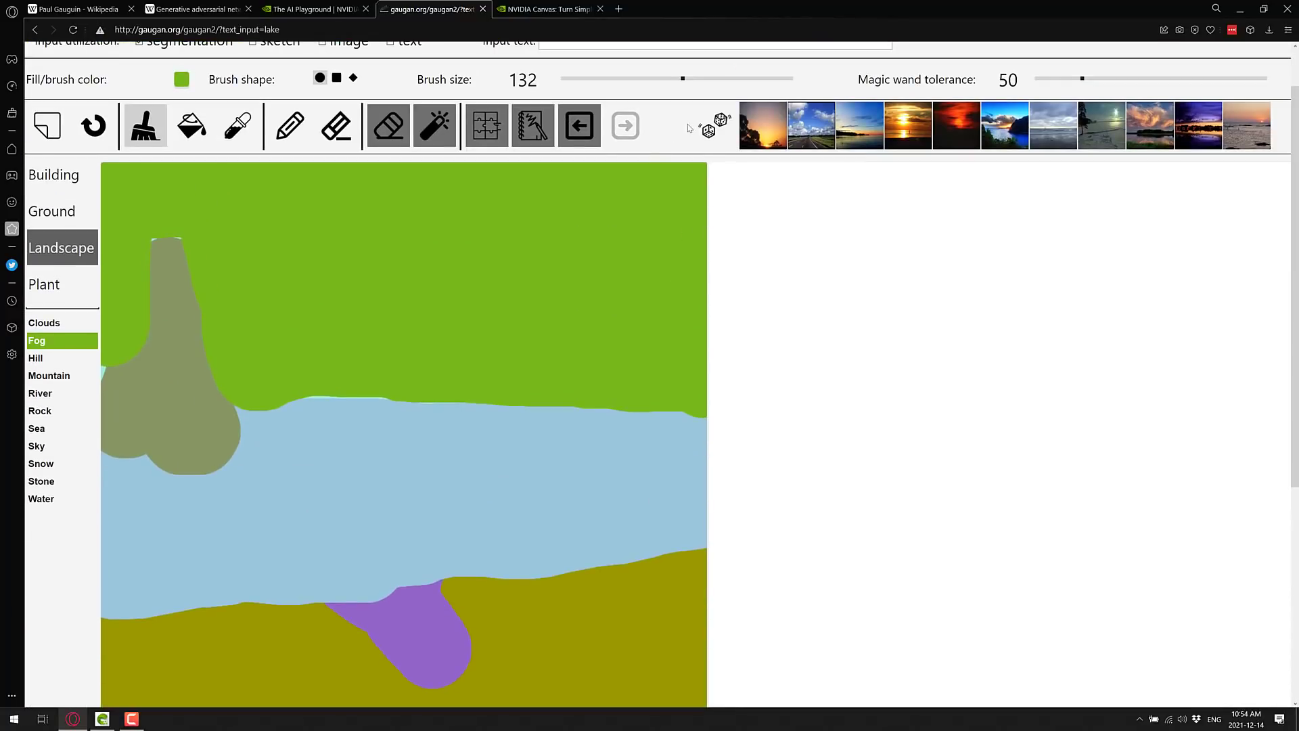
click(624, 126)
scroll(778, 406, down, 1)
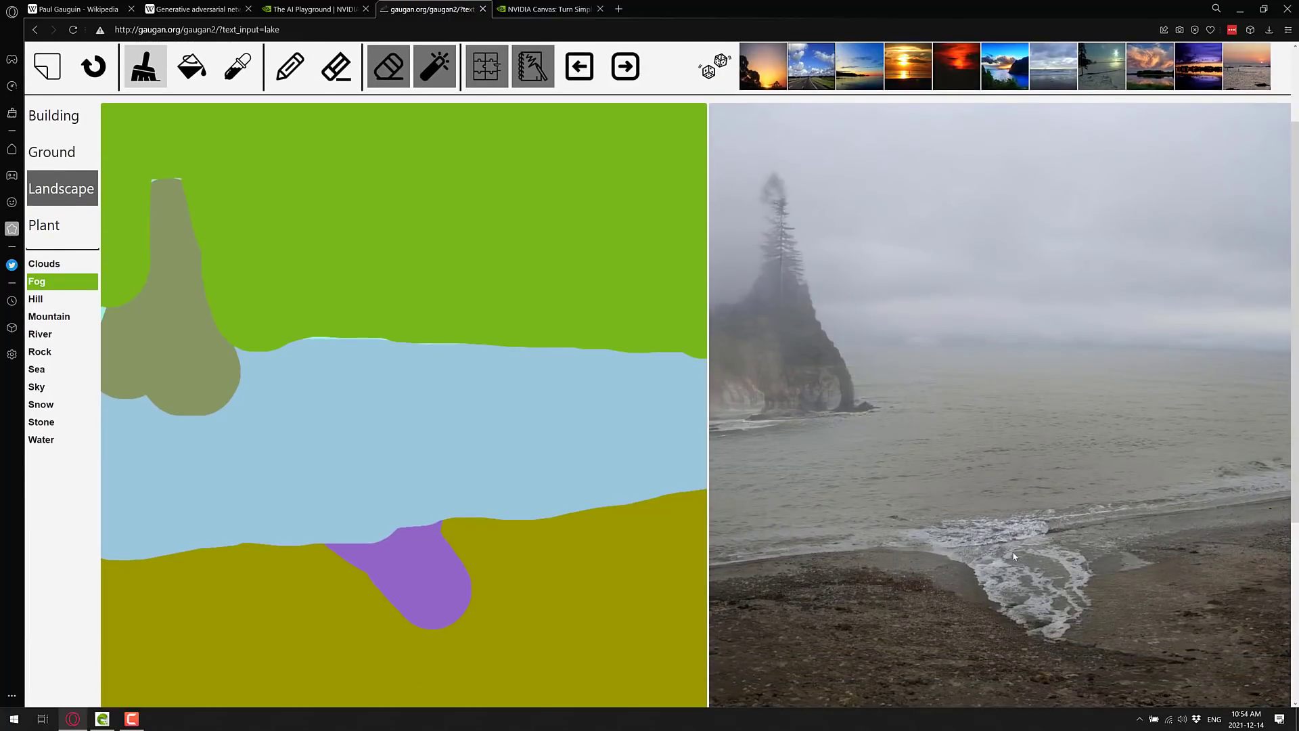
scroll(1029, 649, down, 1)
scroll(1143, 611, up, 2)
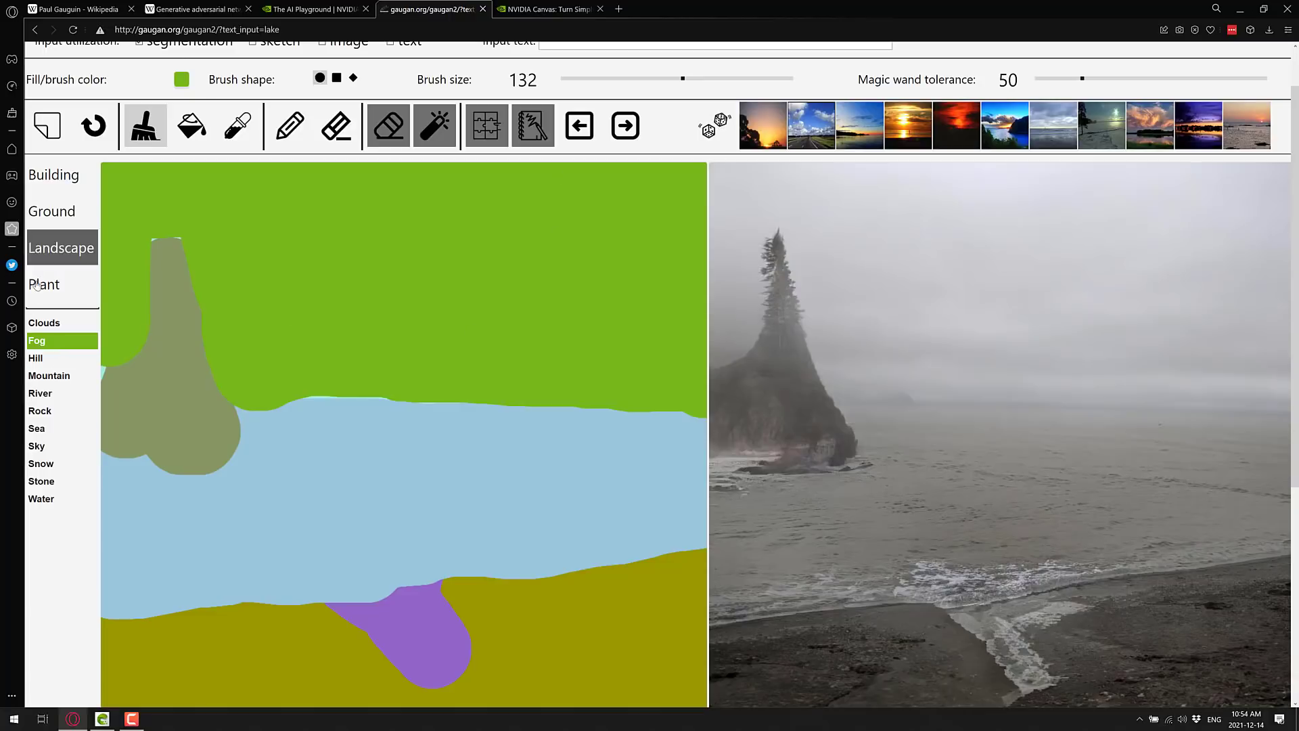
Paint a large Tree on the map's right, add a bulge at brush size 76, and re-render.
click(39, 284)
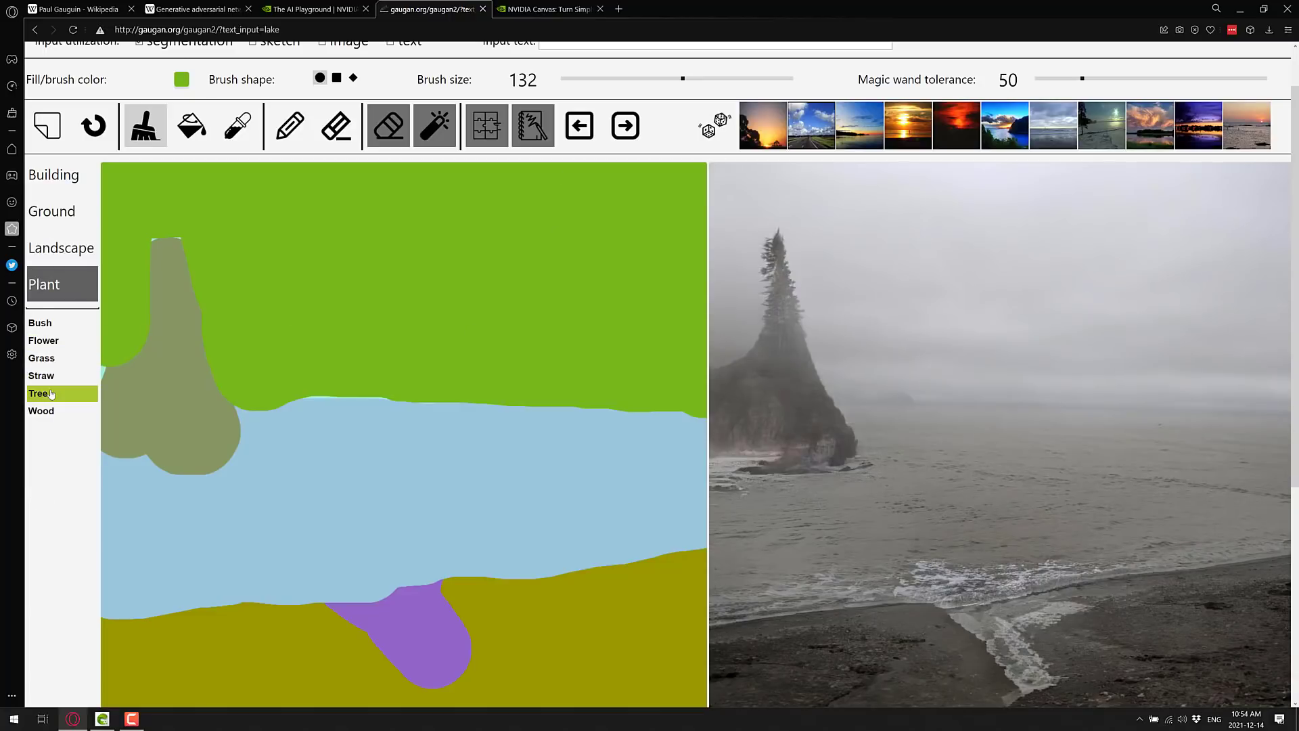
click(51, 394)
drag(611, 585, 582, 332)
drag(683, 79, 632, 78)
mouse_move(582, 327)
mouse_down()
mouse_move(534, 444)
mouse_move(567, 435)
mouse_move(626, 376)
mouse_move(674, 482)
mouse_move(693, 406)
mouse_move(539, 325)
mouse_move(575, 264)
mouse_move(650, 324)
mouse_move(500, 358)
mouse_move(675, 398)
mouse_move(606, 271)
mouse_move(473, 345)
mouse_up()
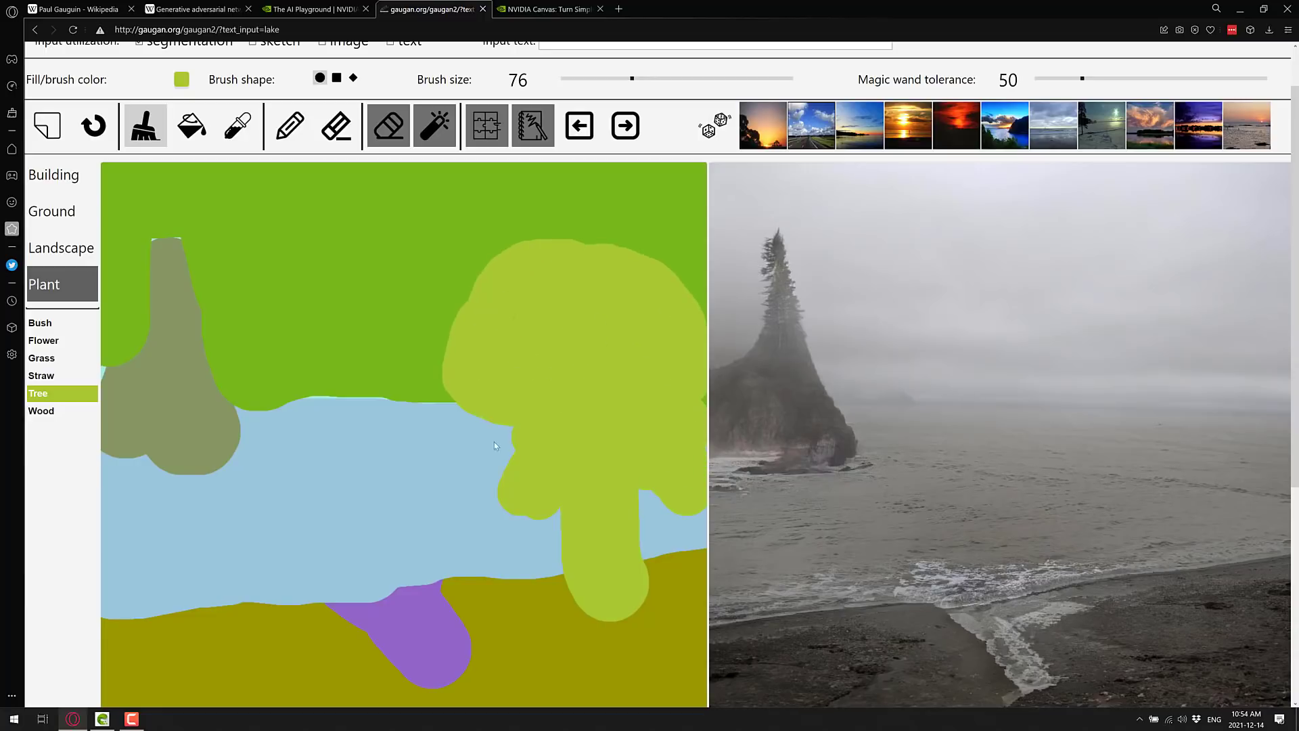
click(623, 127)
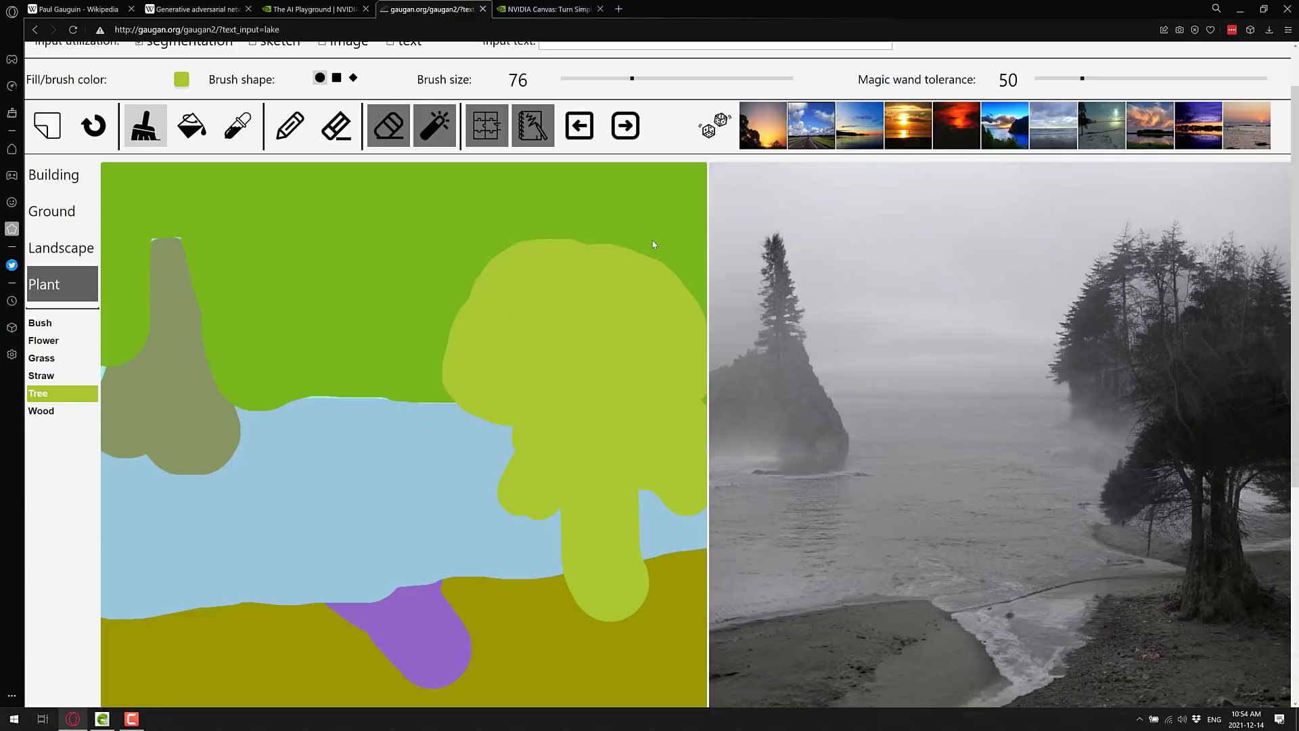
Re-render the coast guided by the text prompt 'night storm'.
scroll(653, 245, up, 1)
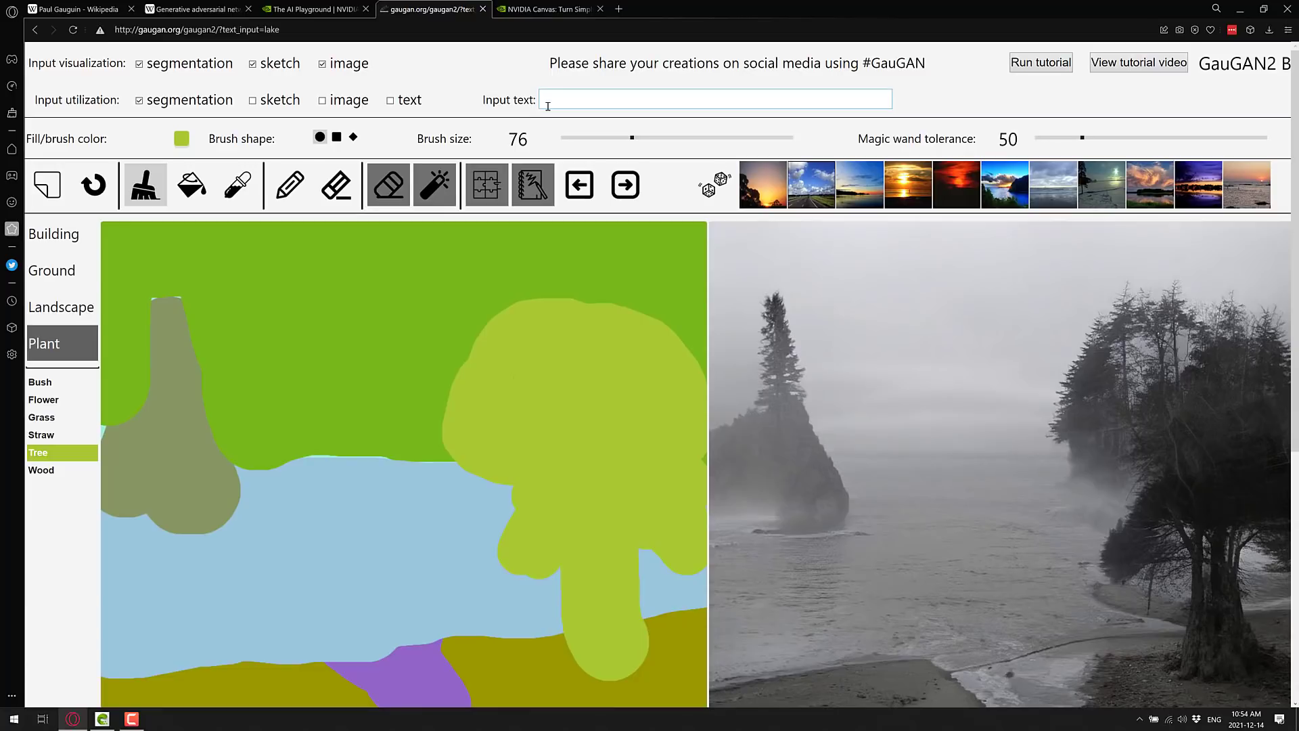
click(570, 95)
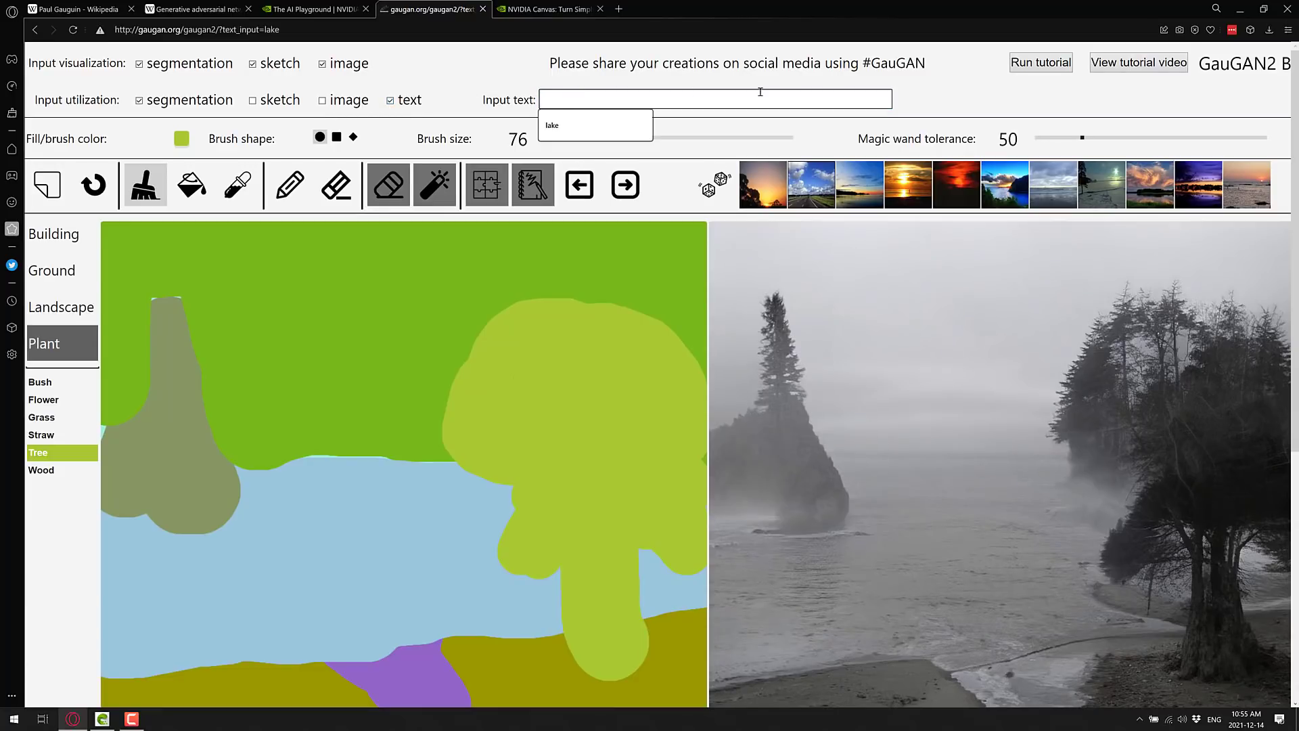
text(night storm)
click(628, 184)
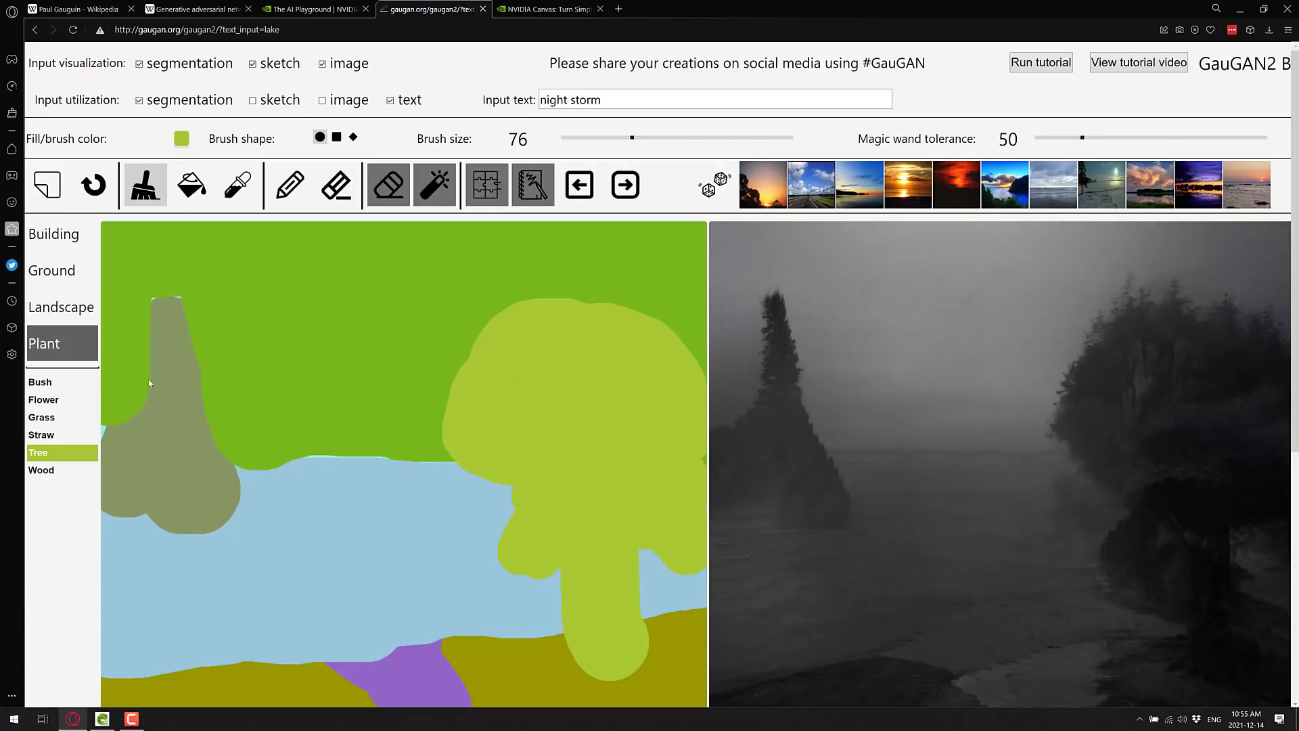
Paint a Building > House shape on the lower-left shore and render it into the scene.
click(58, 237)
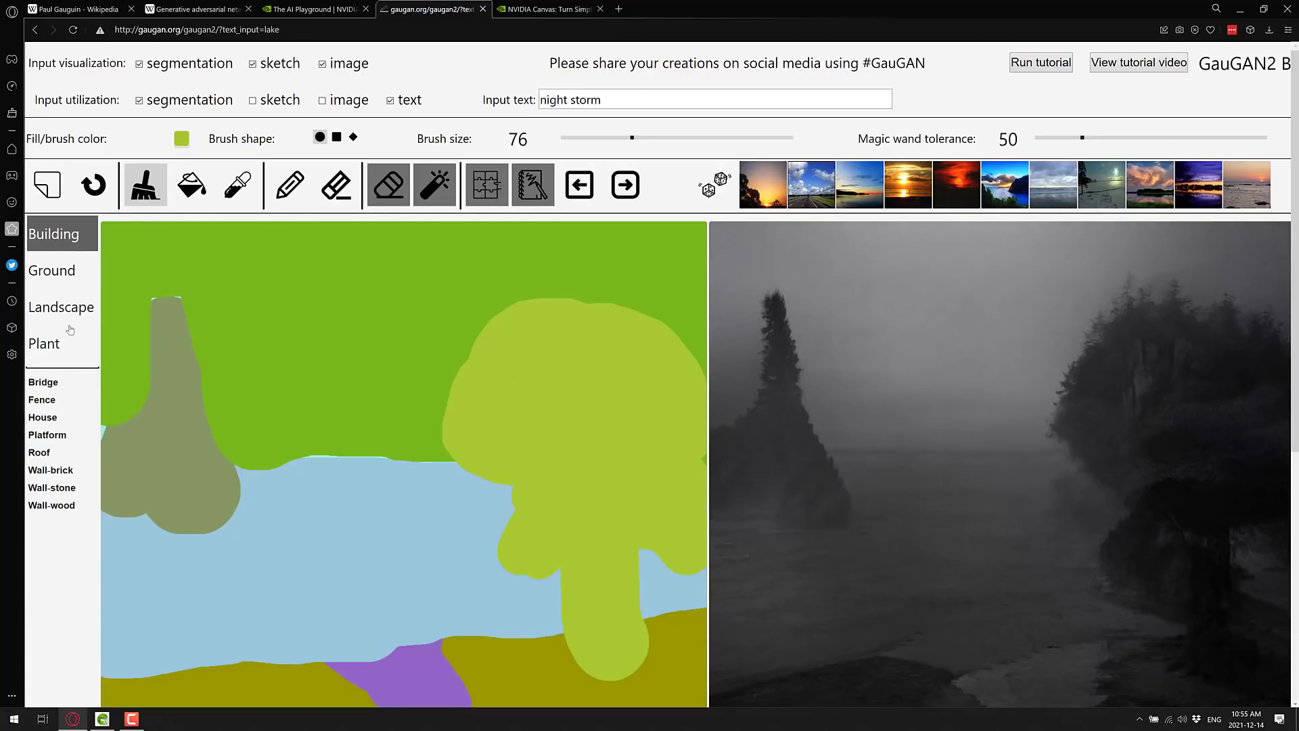
scroll(51, 433, down, 1)
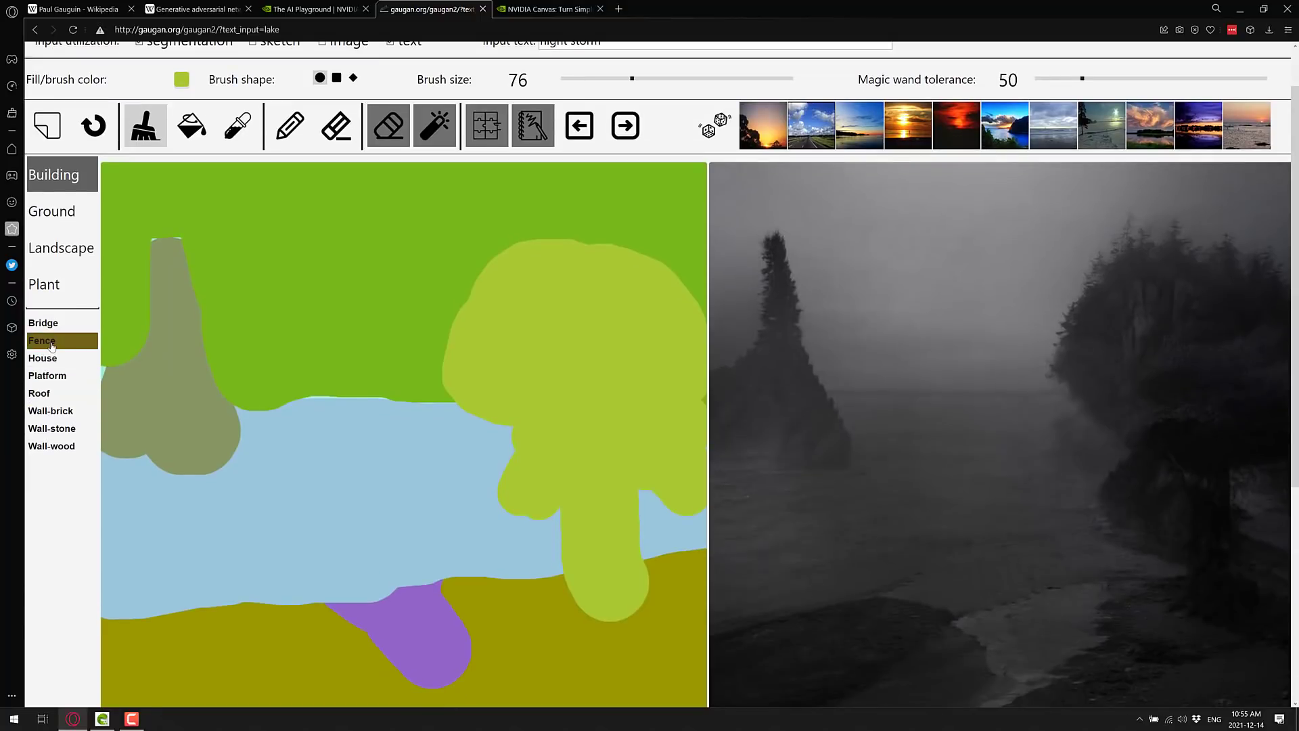
click(48, 358)
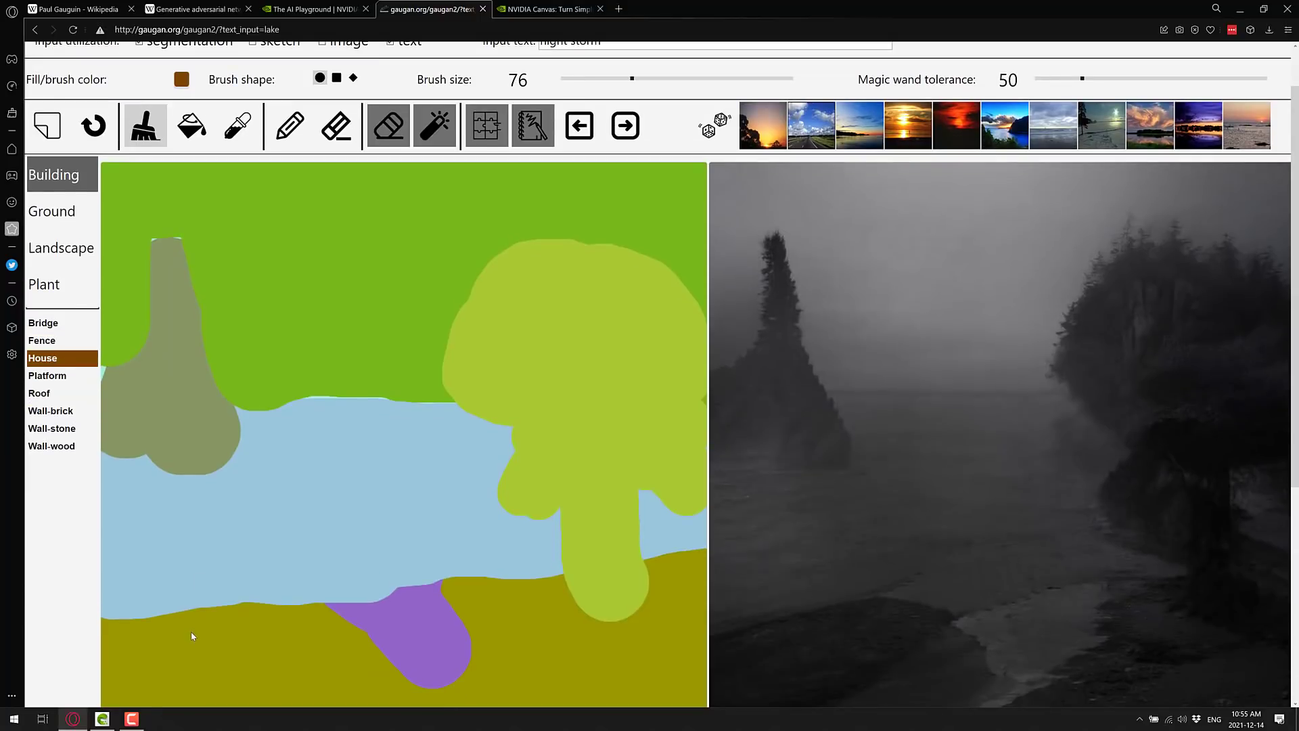
mouse_move(193, 636)
mouse_down()
mouse_move(196, 539)
mouse_move(248, 567)
mouse_up()
mouse_move(245, 618)
mouse_down()
mouse_move(173, 628)
mouse_move(178, 530)
mouse_move(214, 507)
mouse_move(236, 534)
mouse_move(218, 603)
mouse_up()
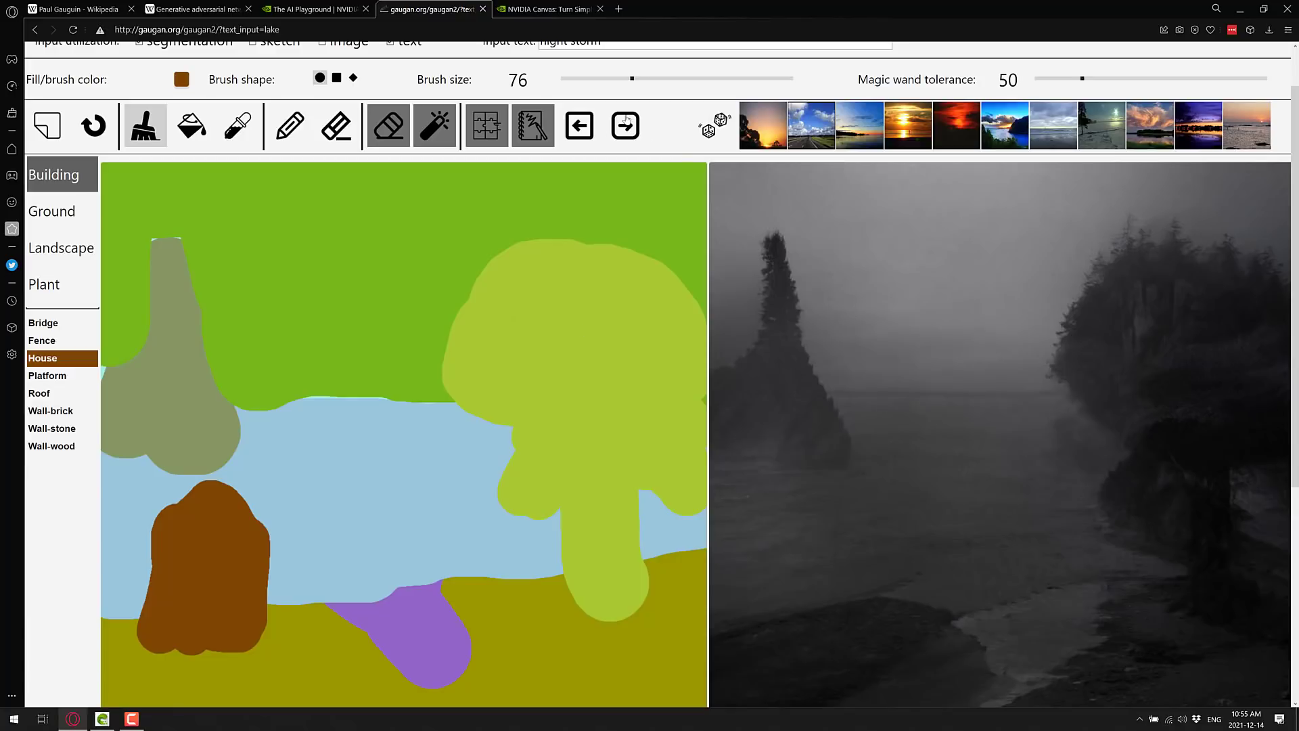
click(626, 123)
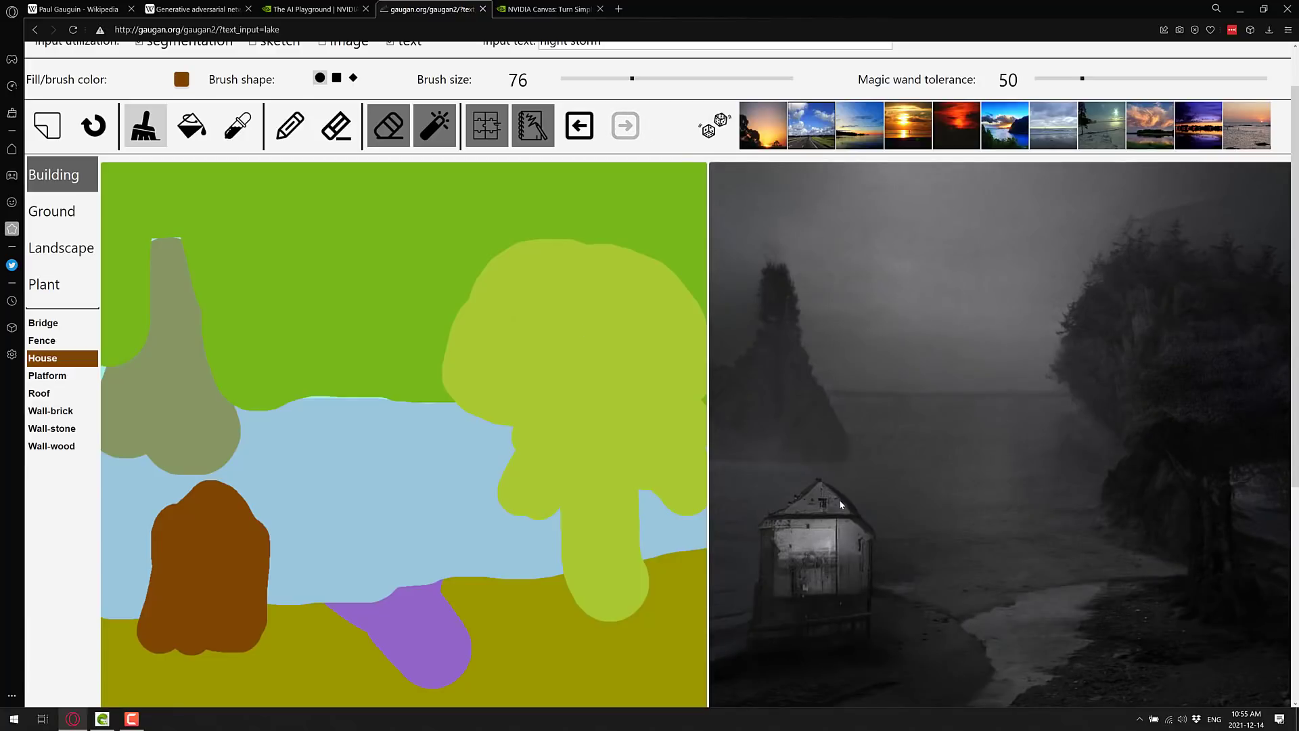
key(ctrl+z)
Paint a Fence from the house to the bottom edge, then go to the NVIDIA Canvas page.
click(47, 340)
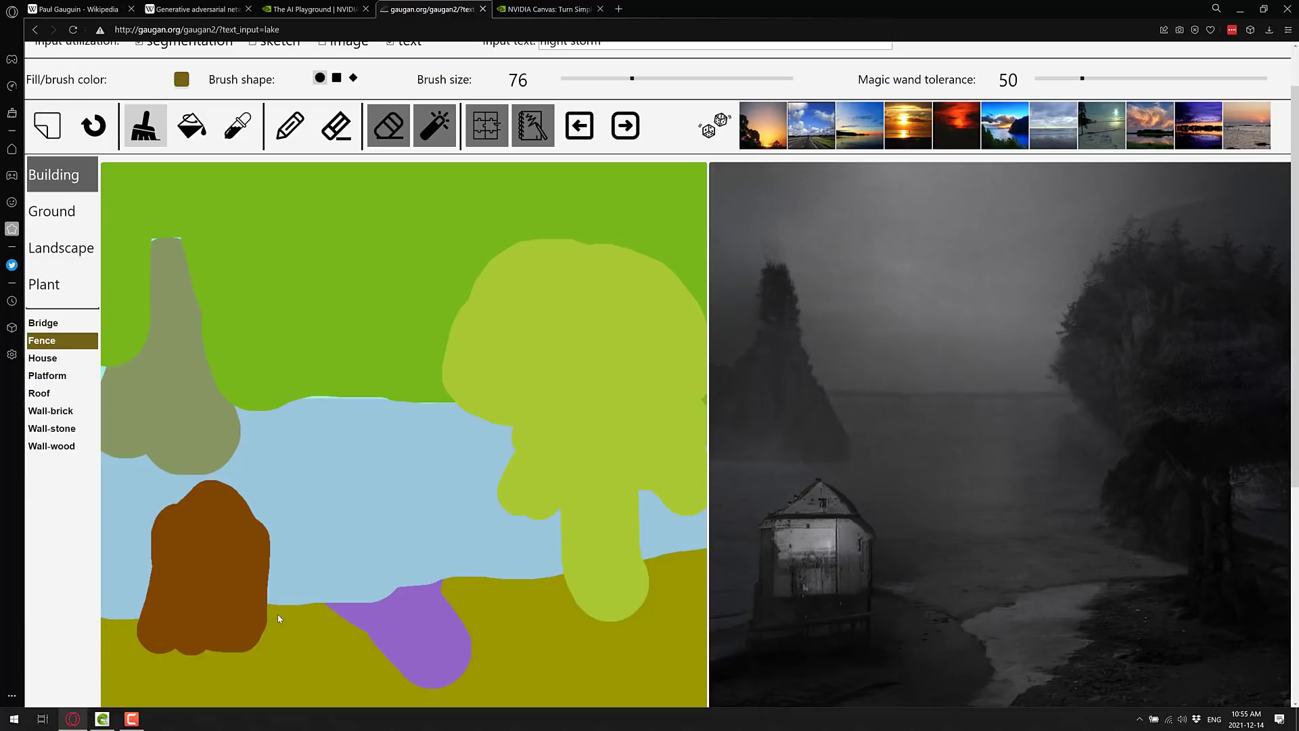
mouse_move(277, 619)
mouse_down()
mouse_move(345, 631)
mouse_move(420, 704)
mouse_up()
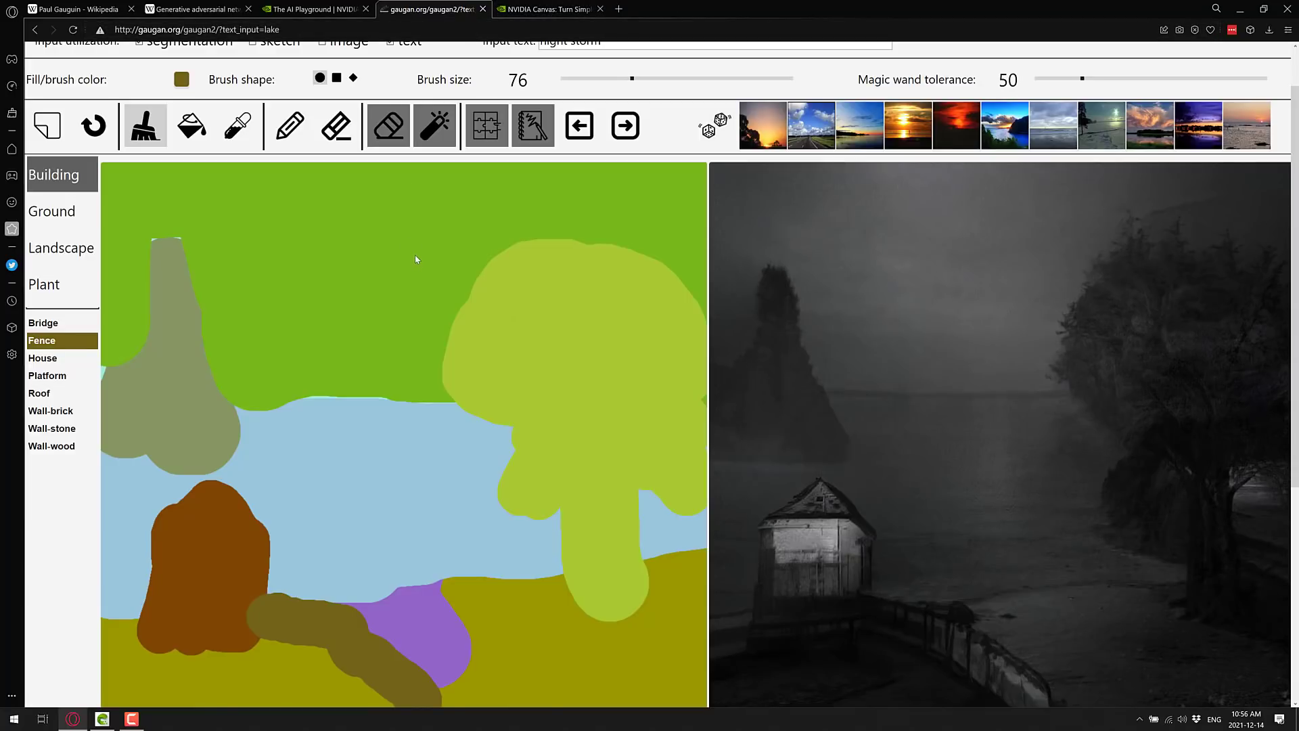
click(548, 9)
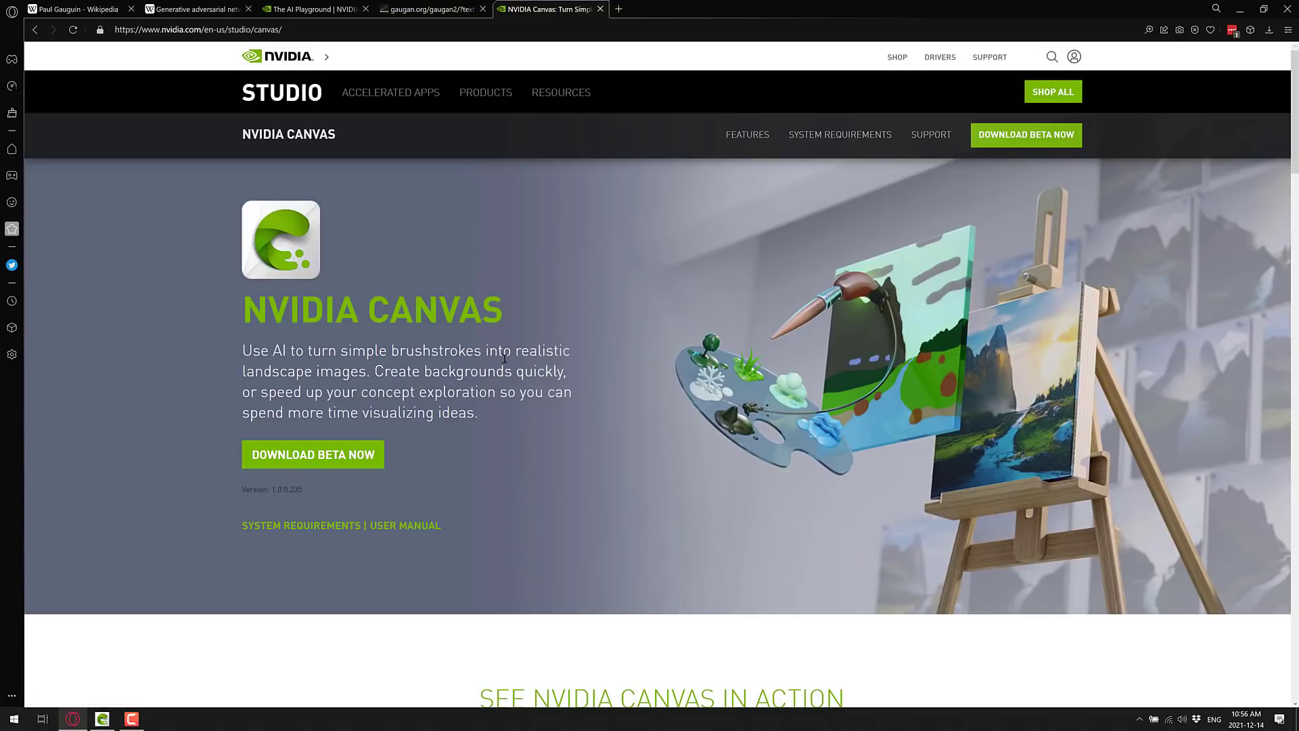
Check the Canvas system requirements (RTX GPU, Windows 10, driver 471.11+), then switch to the Canvas app.
click(349, 524)
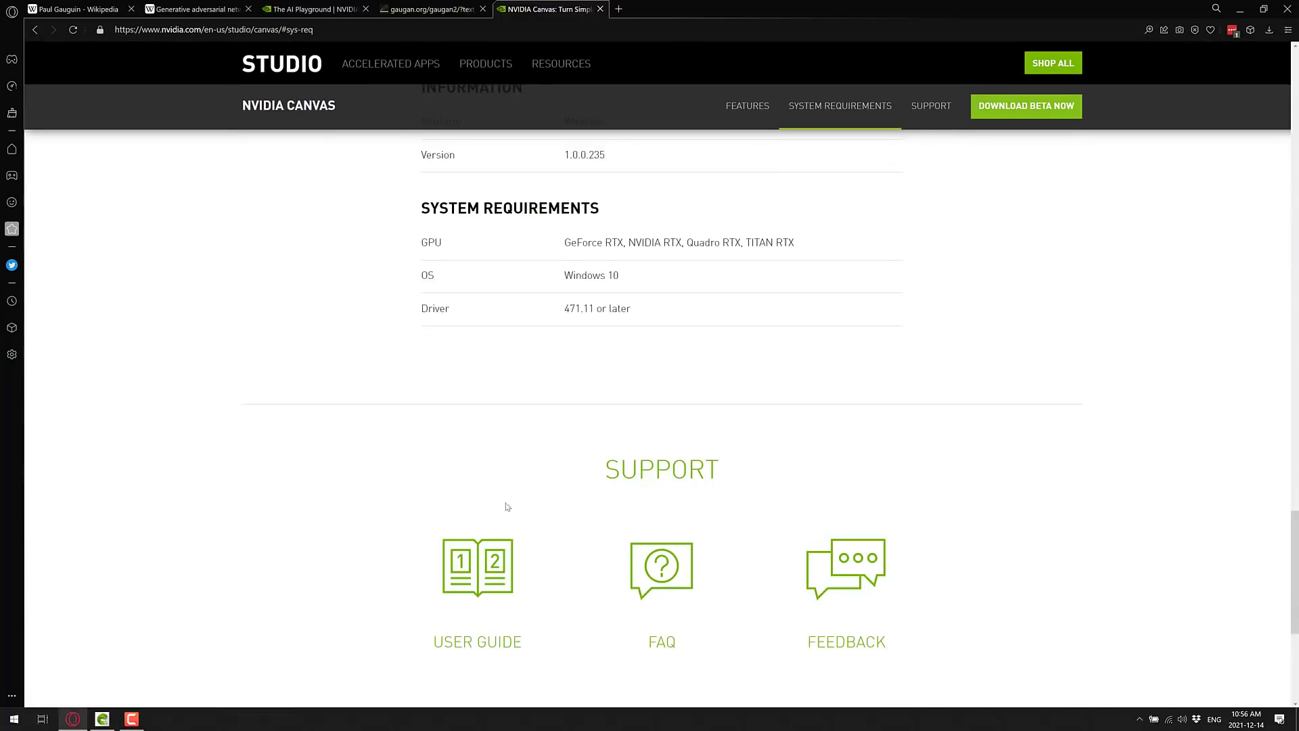
drag(621, 247, 728, 242)
click(640, 241)
click(103, 718)
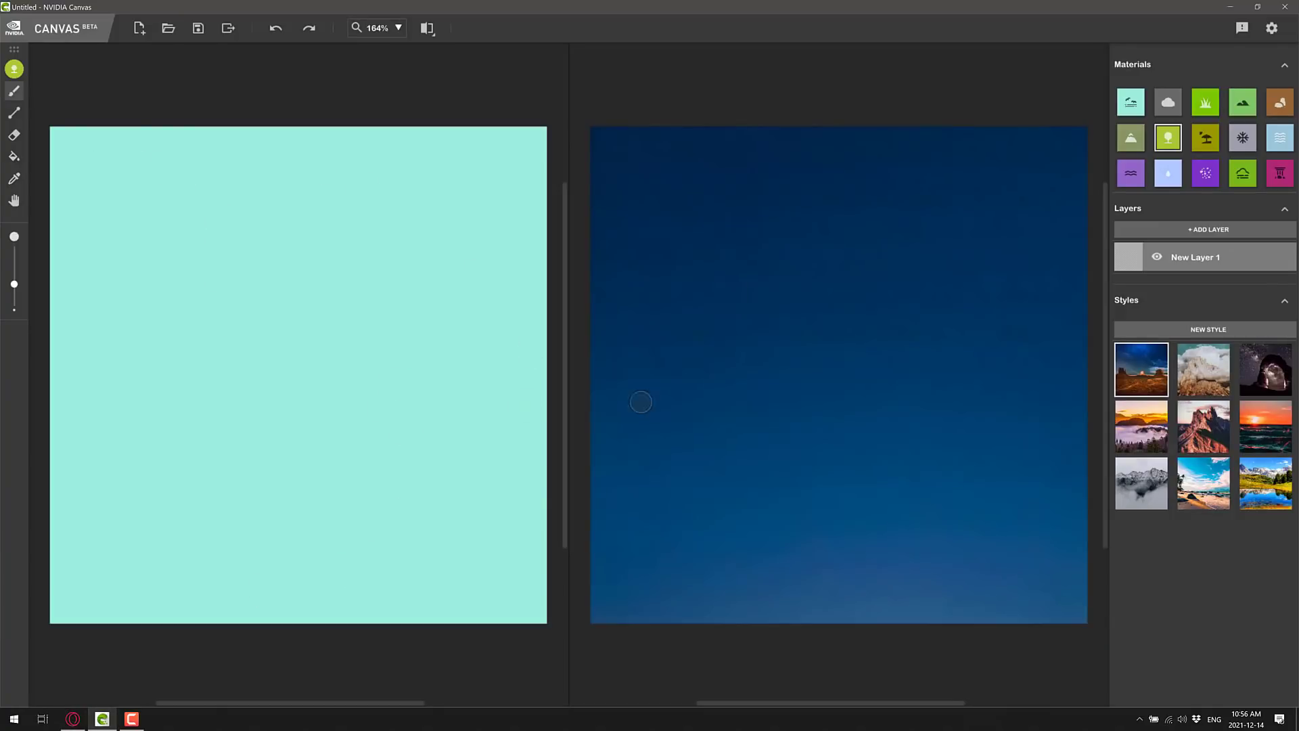
Paint thick Stone bands across the bottom of the canvas, reaching both edges, for a rocky foreground.
click(1140, 104)
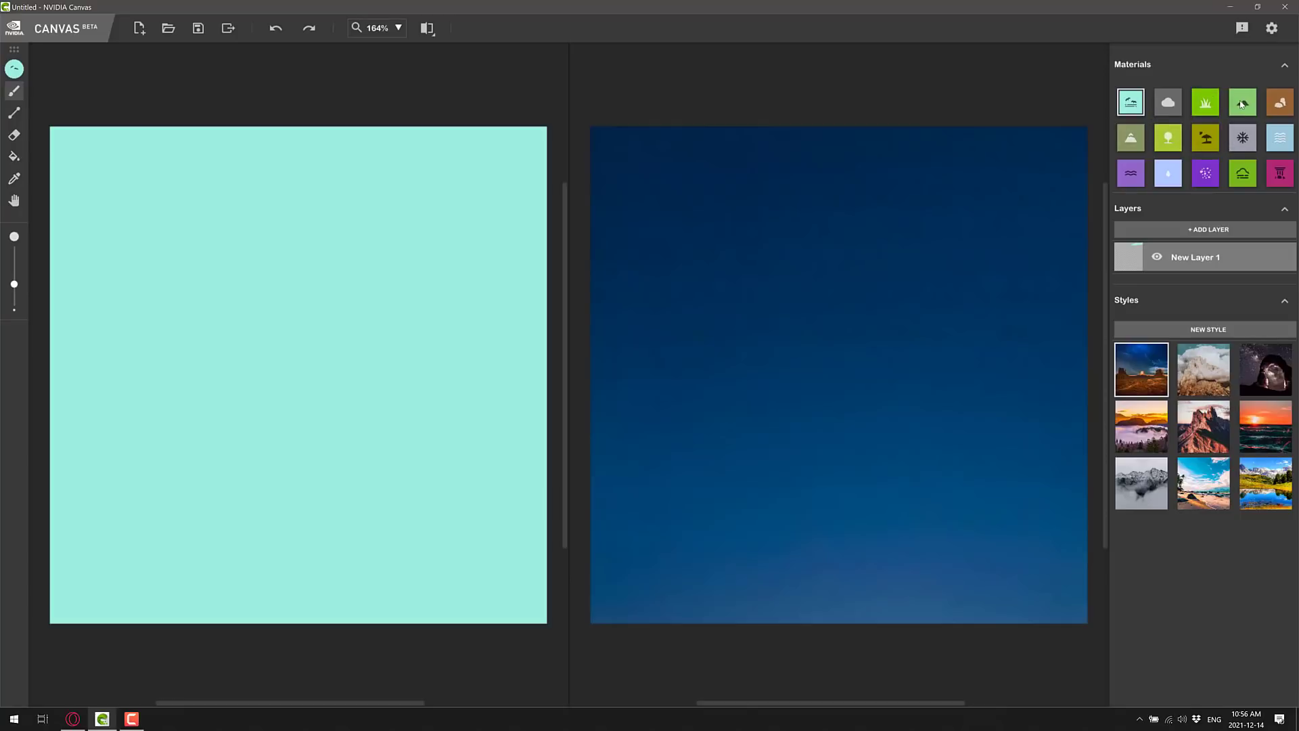
click(1280, 103)
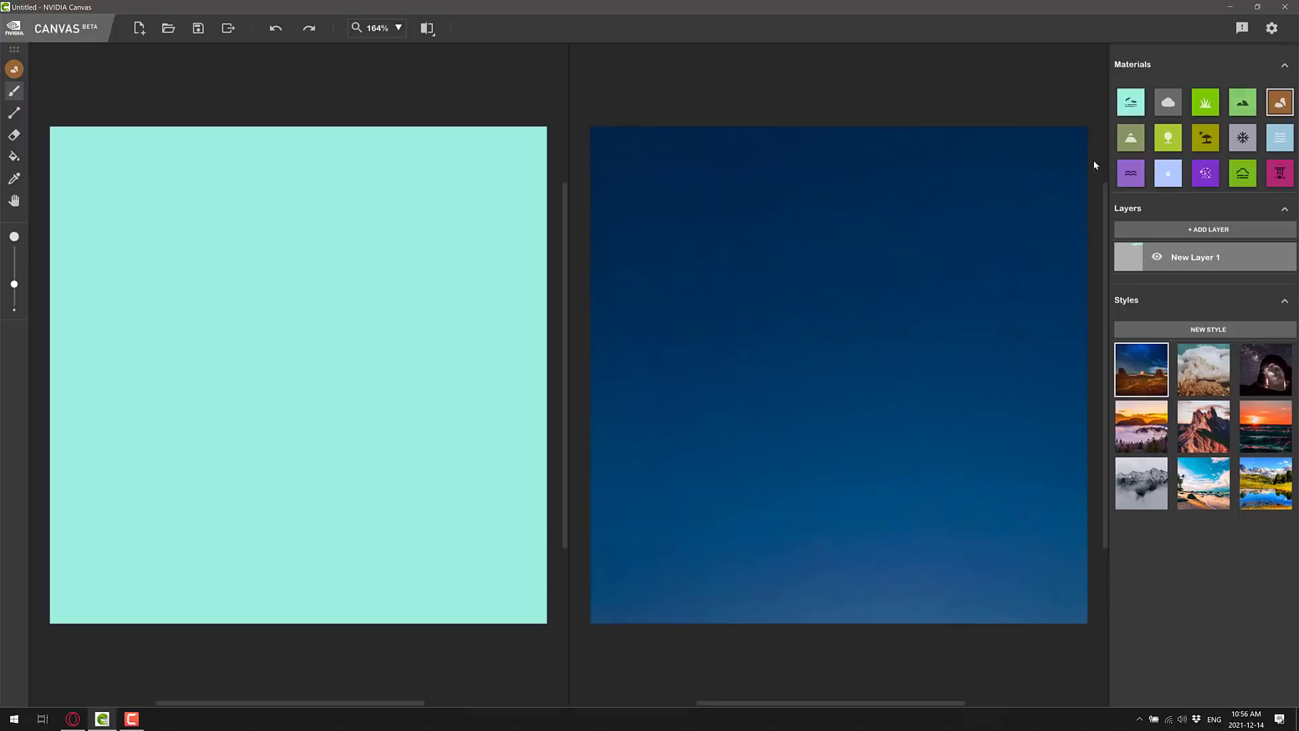
mouse_move(406, 486)
mouse_down()
mouse_move(473, 444)
mouse_move(367, 432)
mouse_move(240, 444)
mouse_move(371, 452)
mouse_move(357, 441)
mouse_move(118, 512)
mouse_move(489, 461)
mouse_move(190, 542)
mouse_up()
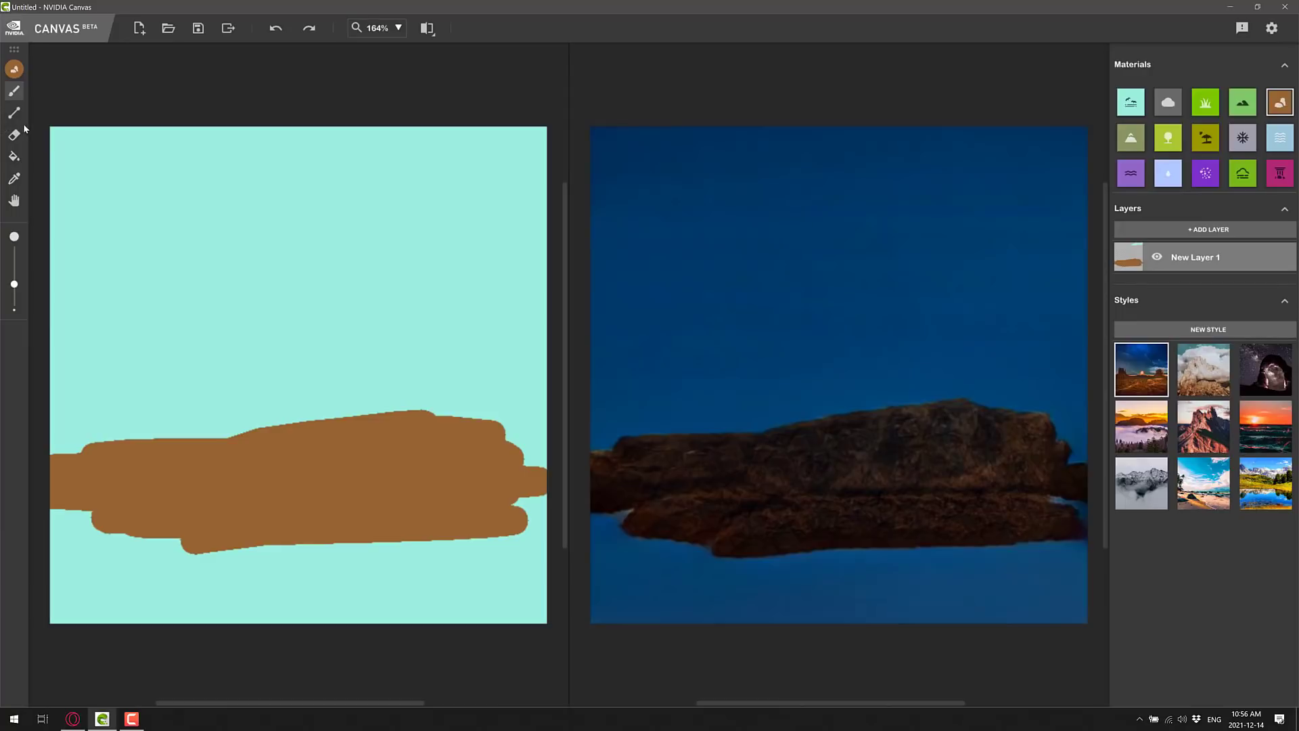
click(14, 112)
mouse_move(58, 537)
mouse_down()
mouse_move(534, 520)
mouse_move(43, 560)
mouse_move(50, 571)
mouse_move(532, 590)
mouse_move(51, 613)
mouse_move(556, 615)
mouse_up()
drag(550, 538, 35, 518)
drag(37, 594, 177, 579)
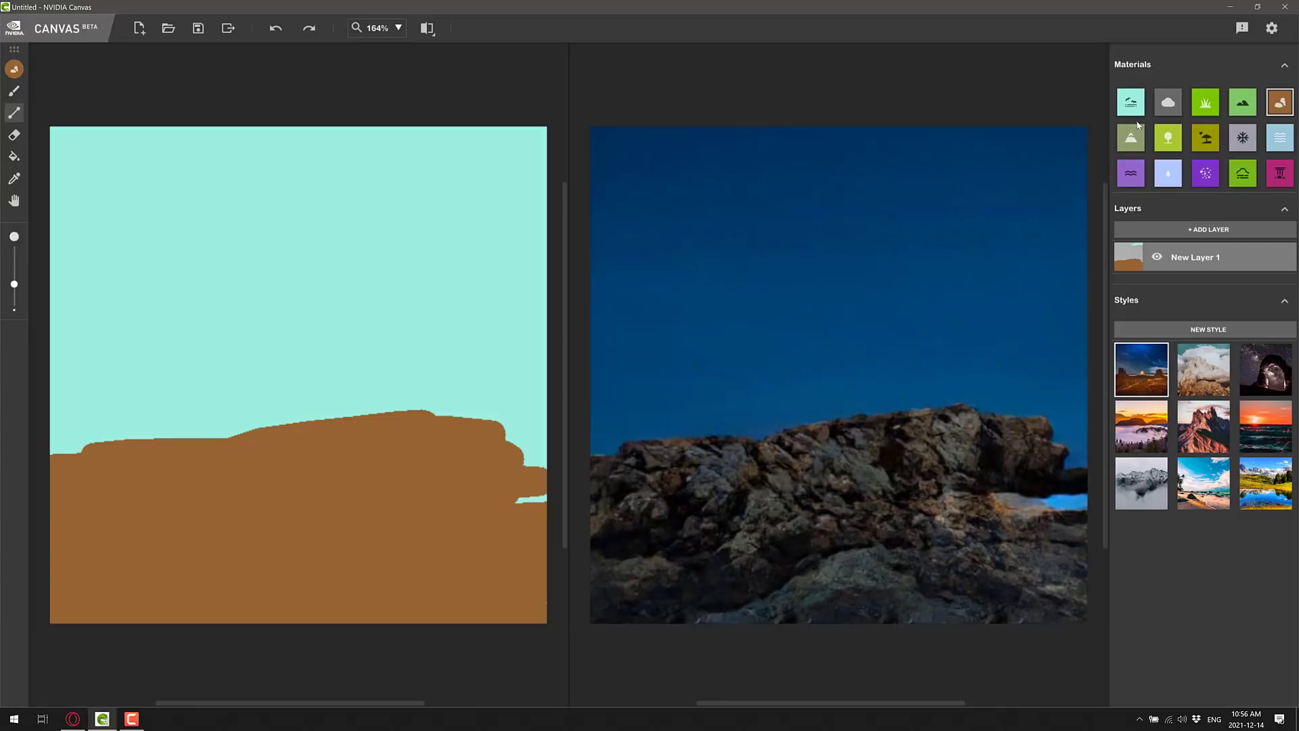
Draw Grass strips along the tops of the left and right rocks.
click(1205, 102)
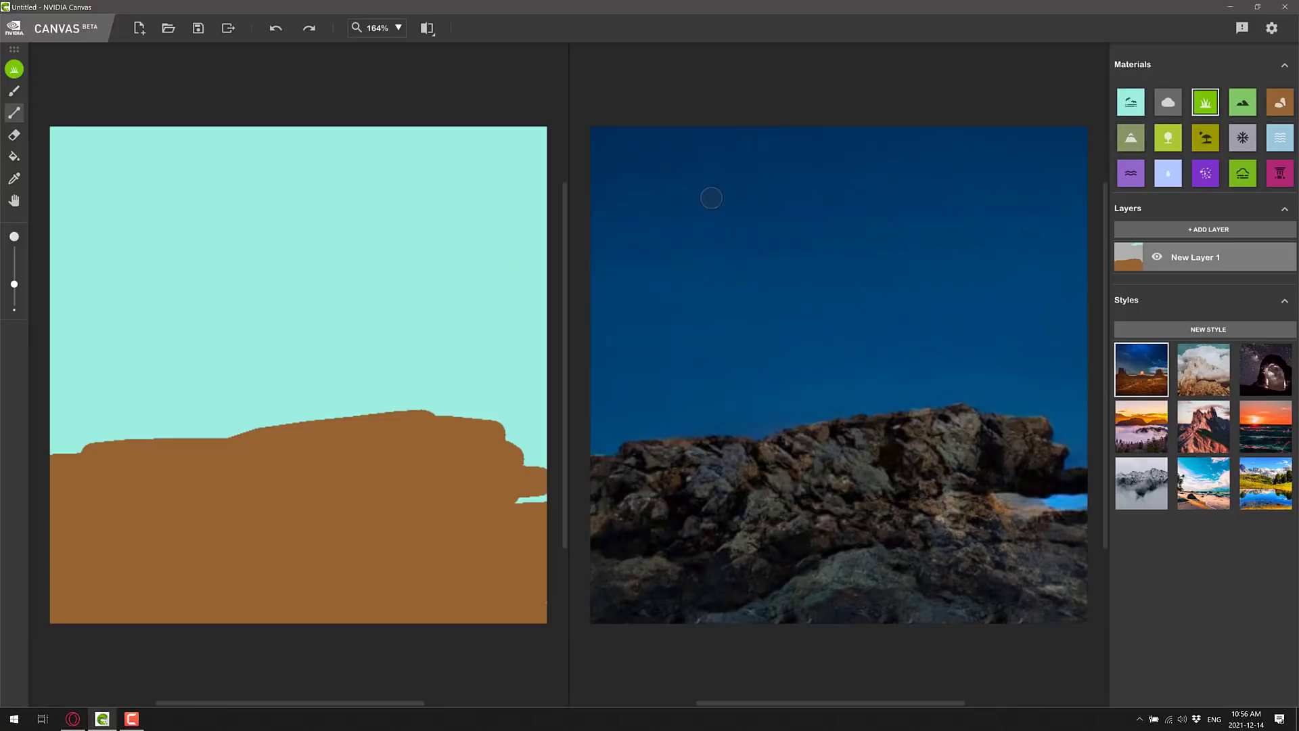
mouse_move(111, 450)
mouse_down()
mouse_move(192, 406)
mouse_move(228, 439)
mouse_up()
drag(364, 417, 446, 425)
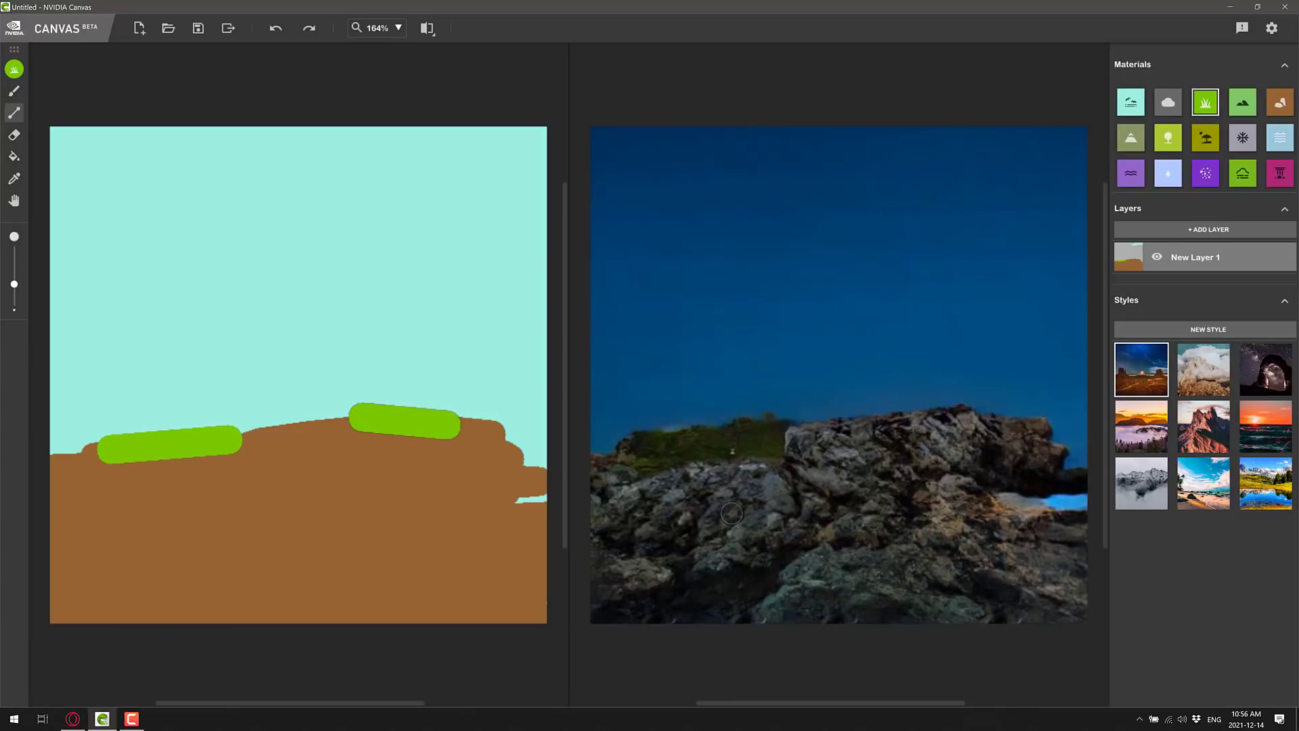
Add Sand strips and patches on the ground, and Water along the right edge of the rocks.
click(1206, 138)
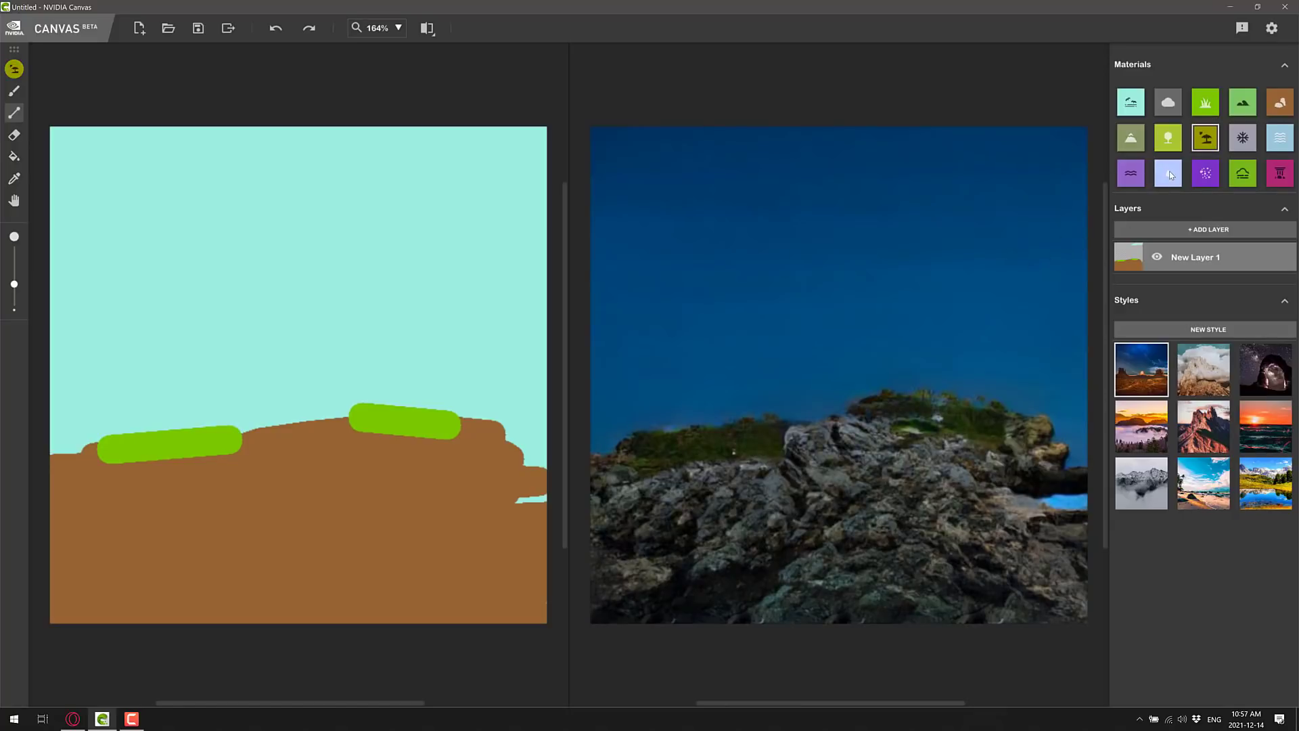
mouse_move(362, 475)
mouse_down()
mouse_move(264, 509)
mouse_move(155, 520)
mouse_up()
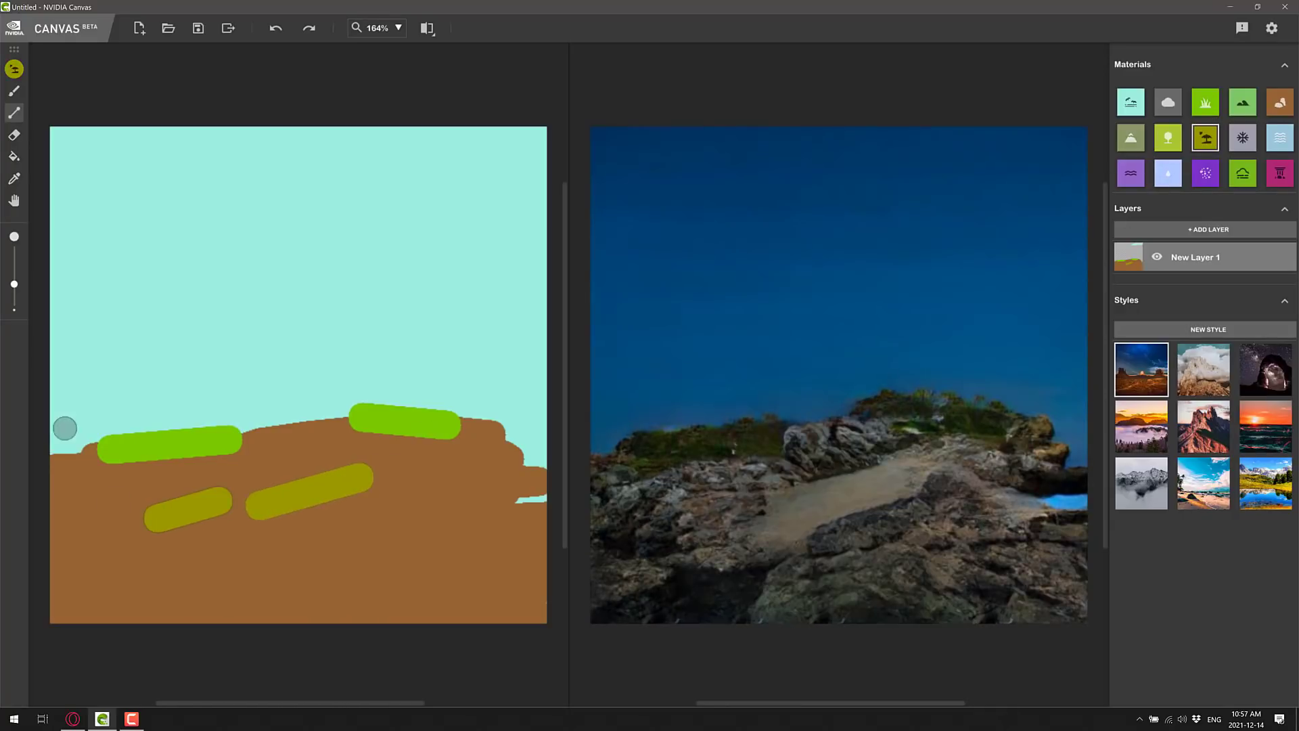
click(14, 90)
drag(406, 459, 508, 543)
drag(382, 556, 433, 561)
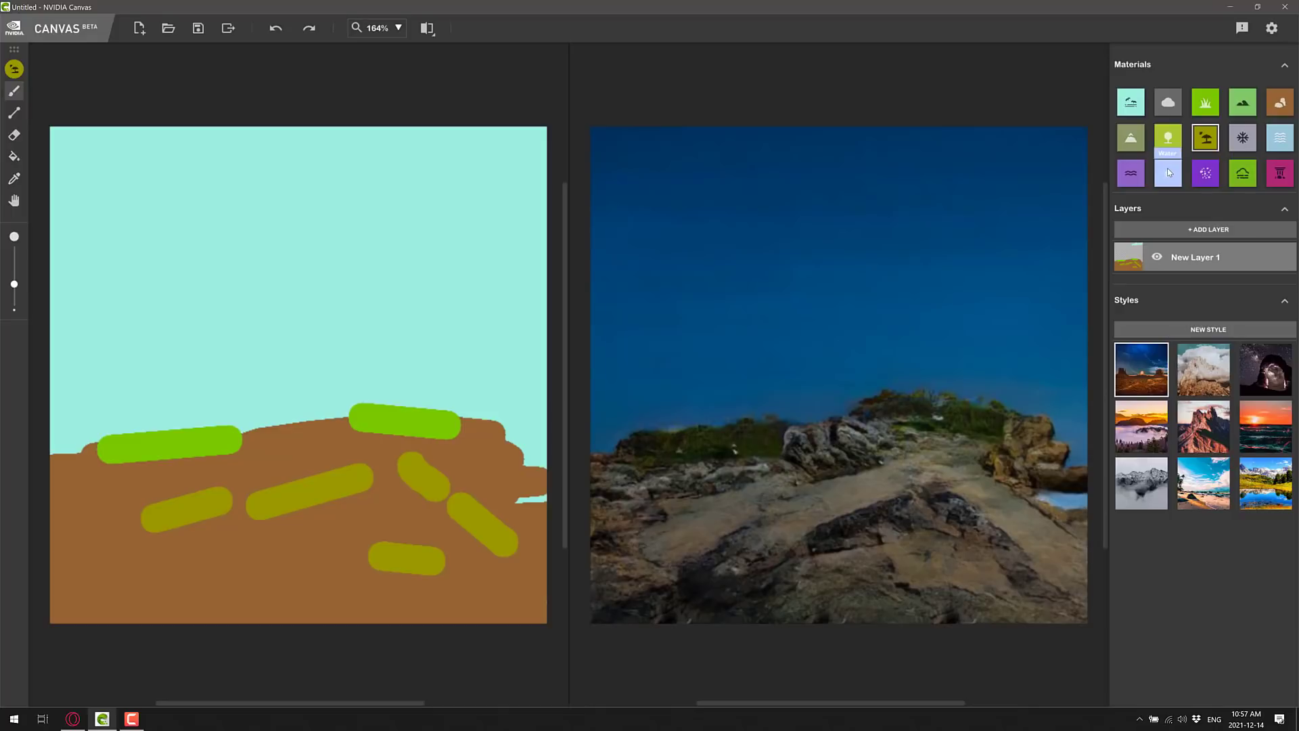
click(1168, 170)
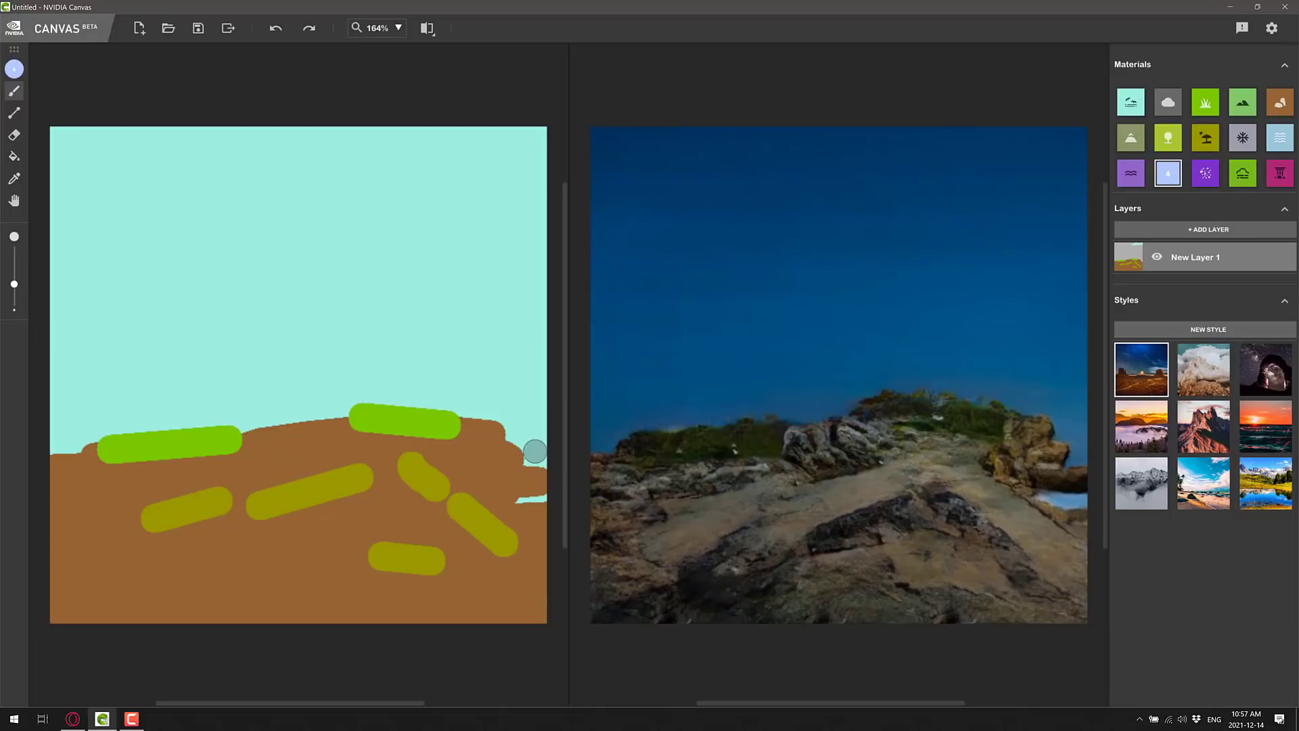
mouse_move(534, 451)
mouse_down()
mouse_move(474, 505)
mouse_move(533, 499)
mouse_move(543, 440)
mouse_move(528, 432)
mouse_move(489, 487)
mouse_move(407, 533)
mouse_move(553, 524)
mouse_up()
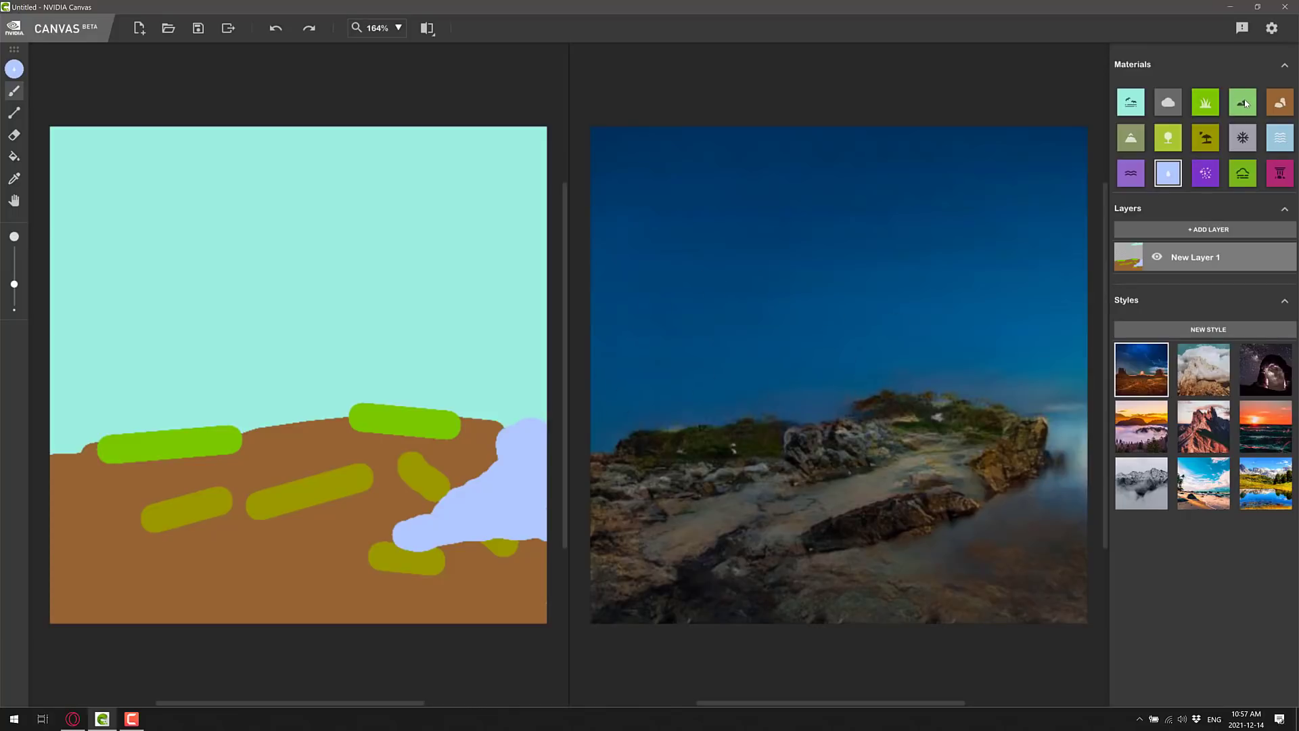
On a new layer, paint two Cloud patches in the upper-left and upper-right sky.
click(1167, 102)
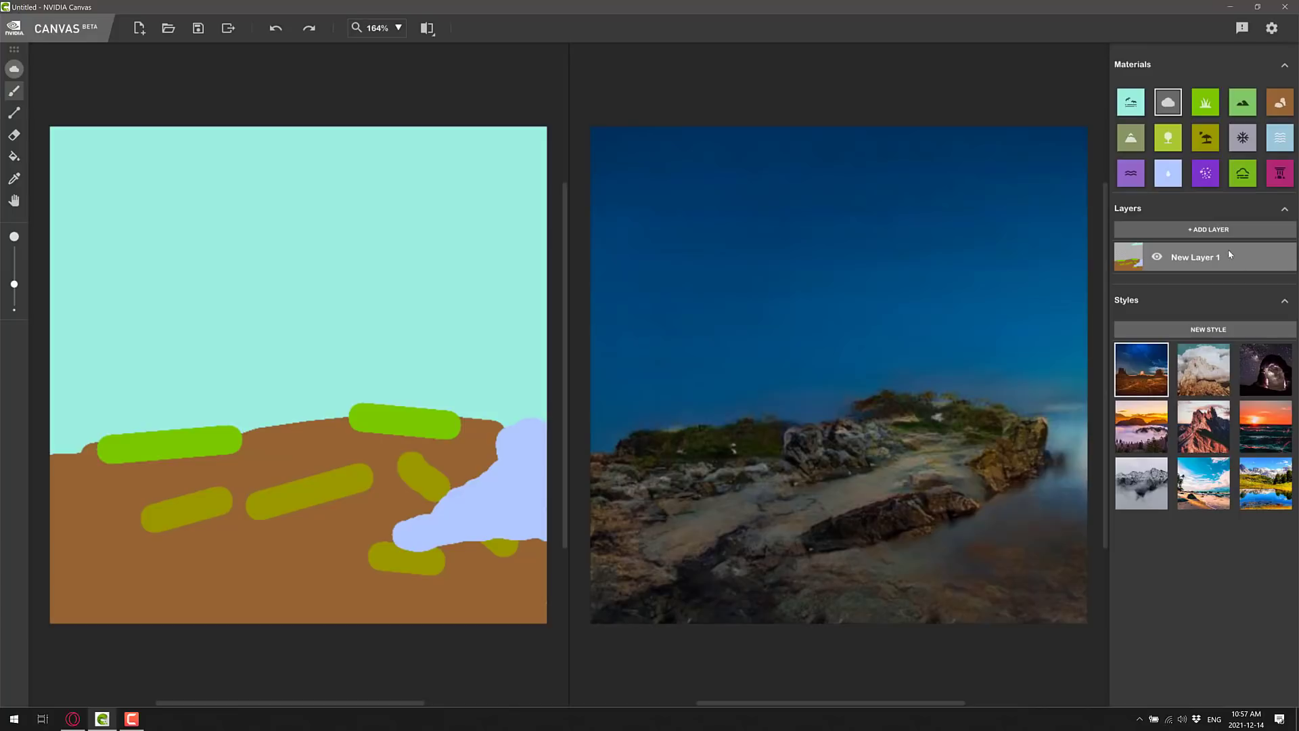
click(1218, 230)
mouse_move(406, 174)
mouse_down()
mouse_move(482, 208)
mouse_move(427, 234)
mouse_move(422, 213)
mouse_move(466, 218)
mouse_move(439, 223)
mouse_up()
mouse_move(125, 165)
mouse_down()
mouse_move(168, 220)
mouse_move(124, 170)
mouse_move(129, 214)
mouse_up()
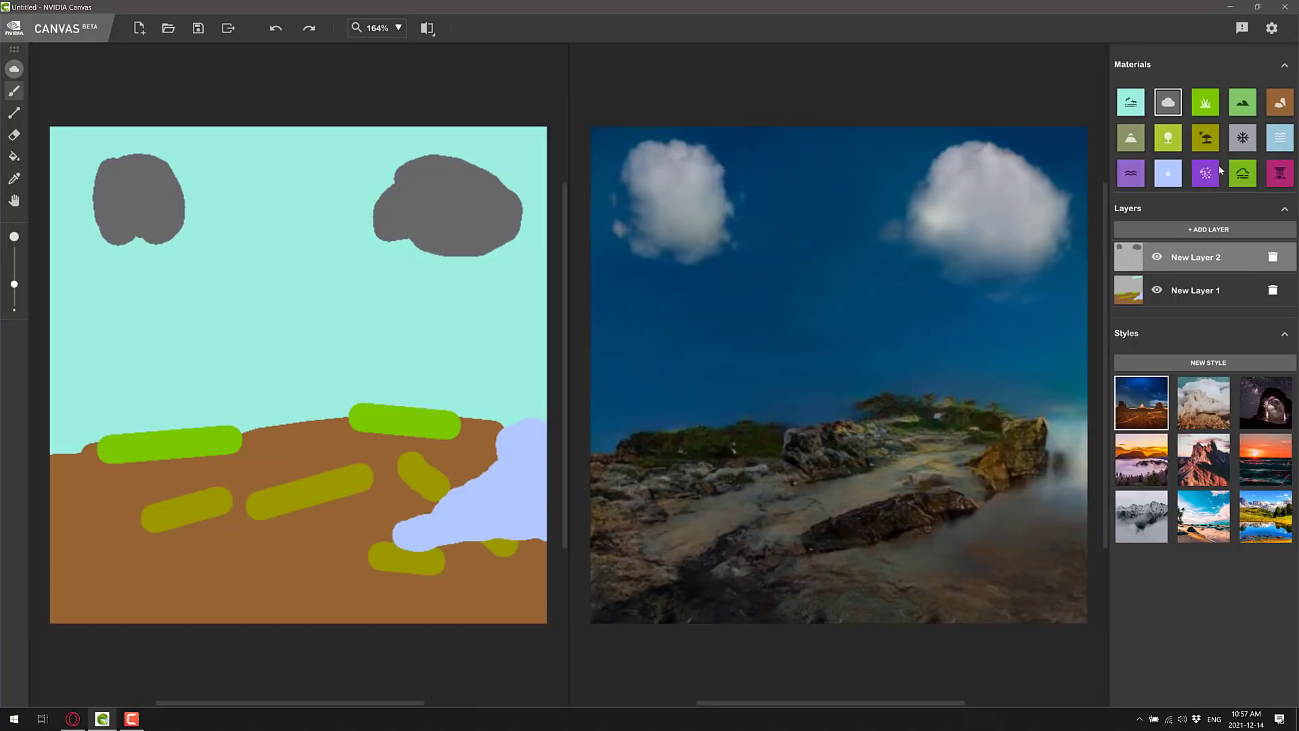
On another new layer, paint Snow over the lower ground, undoing a stray zigzag stroke.
click(1243, 137)
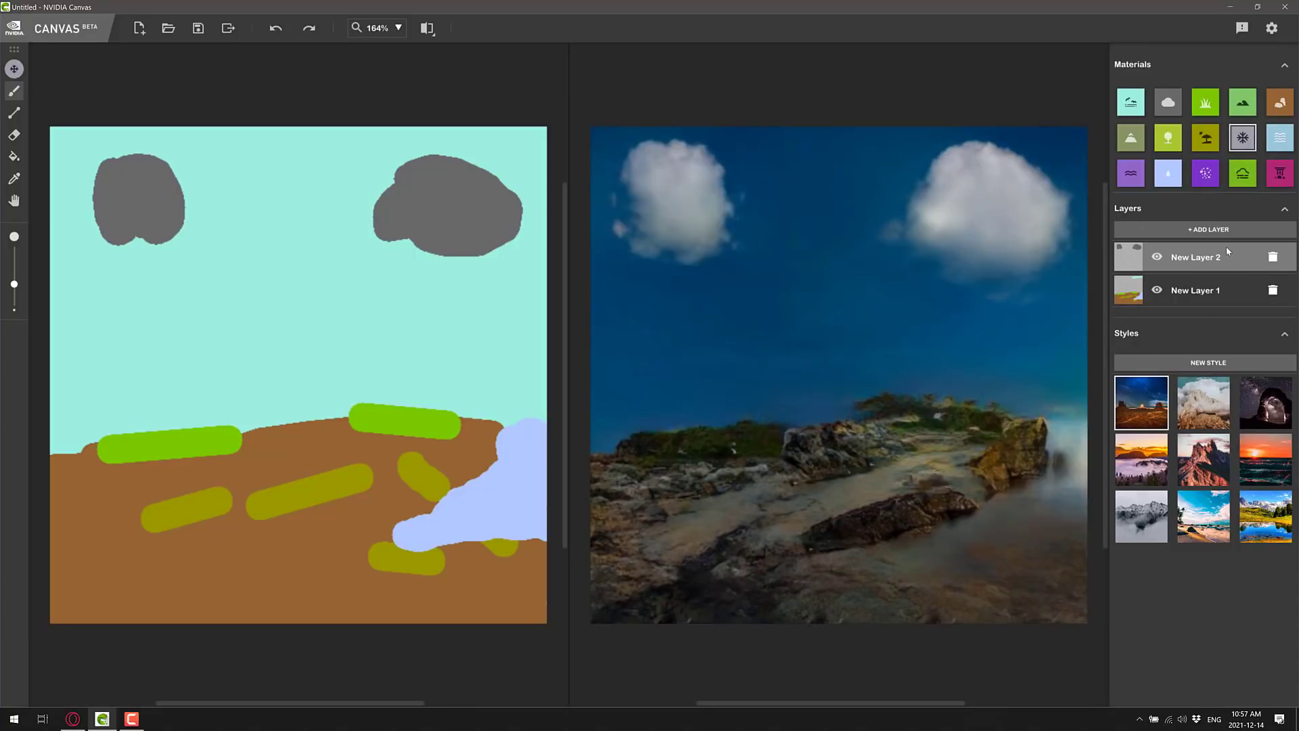
click(1210, 230)
mouse_move(403, 292)
mouse_down()
mouse_move(417, 242)
mouse_move(141, 377)
mouse_move(455, 486)
mouse_move(172, 556)
mouse_move(269, 369)
mouse_up()
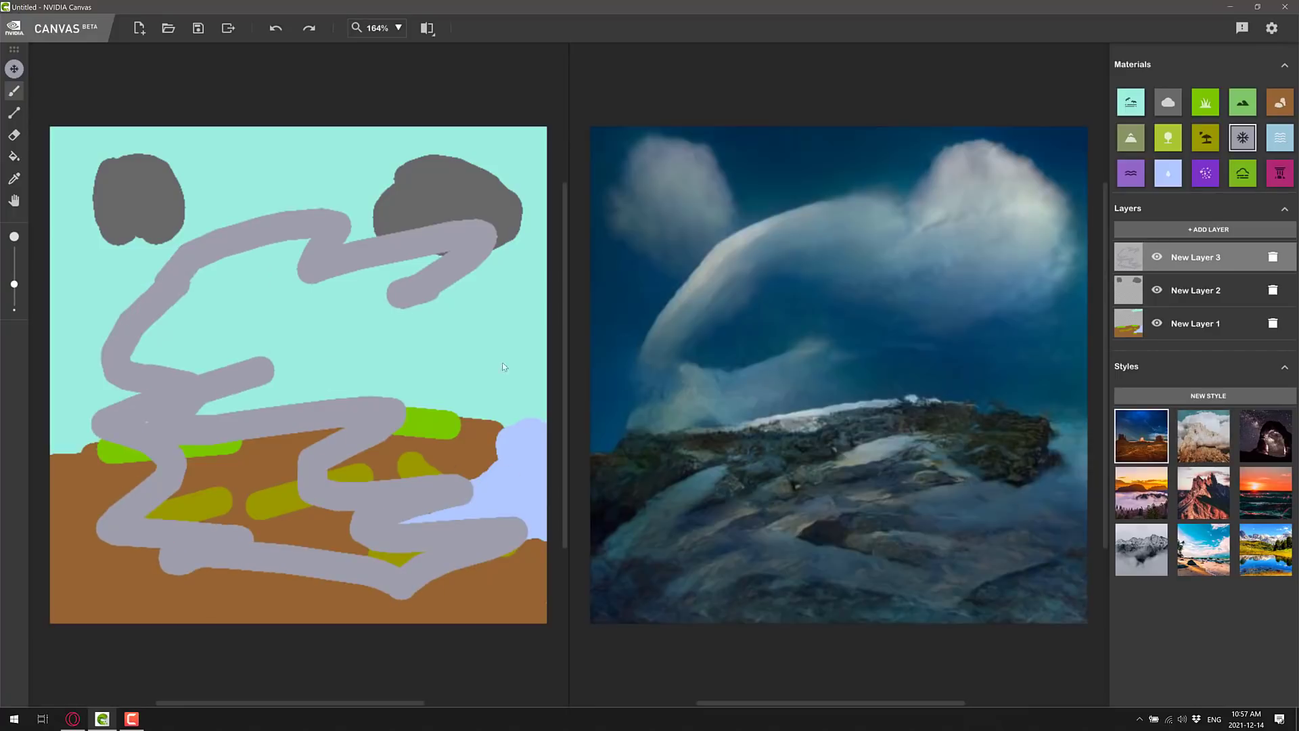
click(275, 28)
mouse_move(261, 560)
mouse_down()
mouse_move(421, 539)
mouse_move(101, 507)
mouse_move(420, 479)
mouse_move(493, 586)
mouse_move(458, 500)
mouse_move(277, 447)
mouse_up()
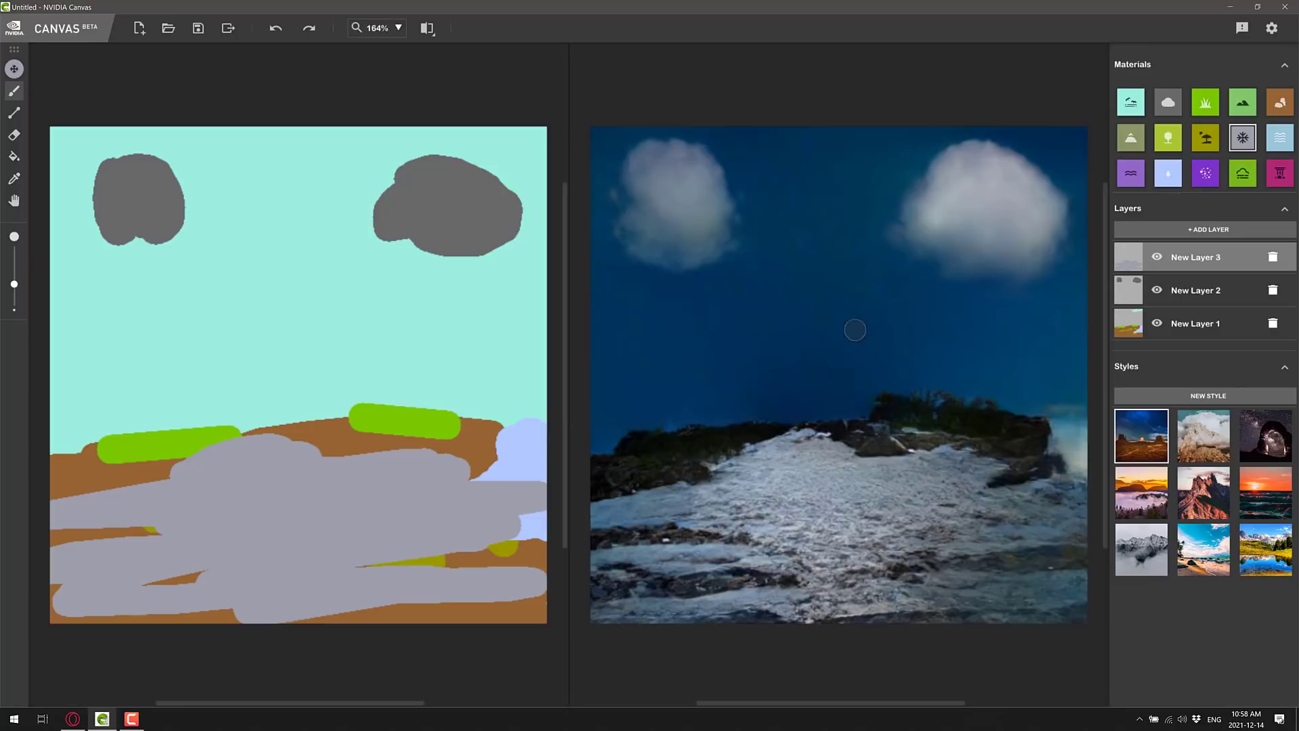
In the GauGAN2 tab, replace the prompt with 'town in hills' and uncheck segmentation input.
key(alt+Tab)
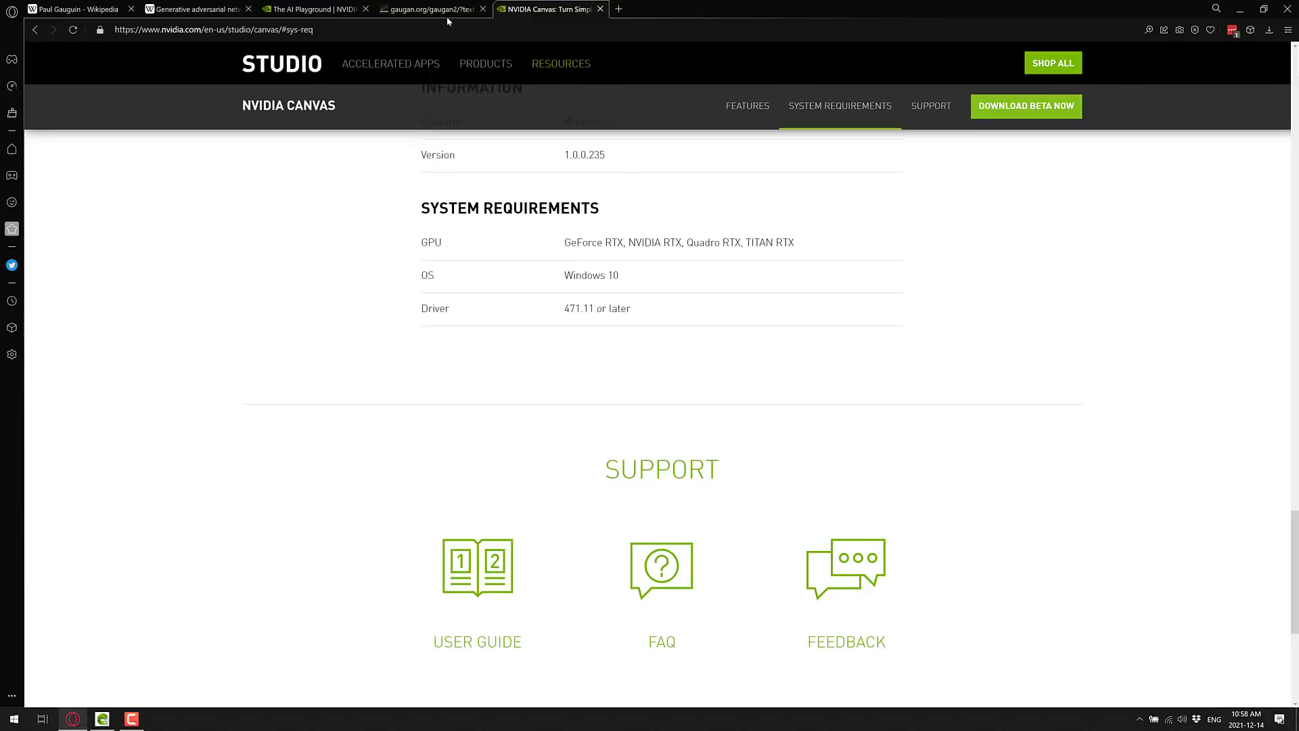
click(420, 9)
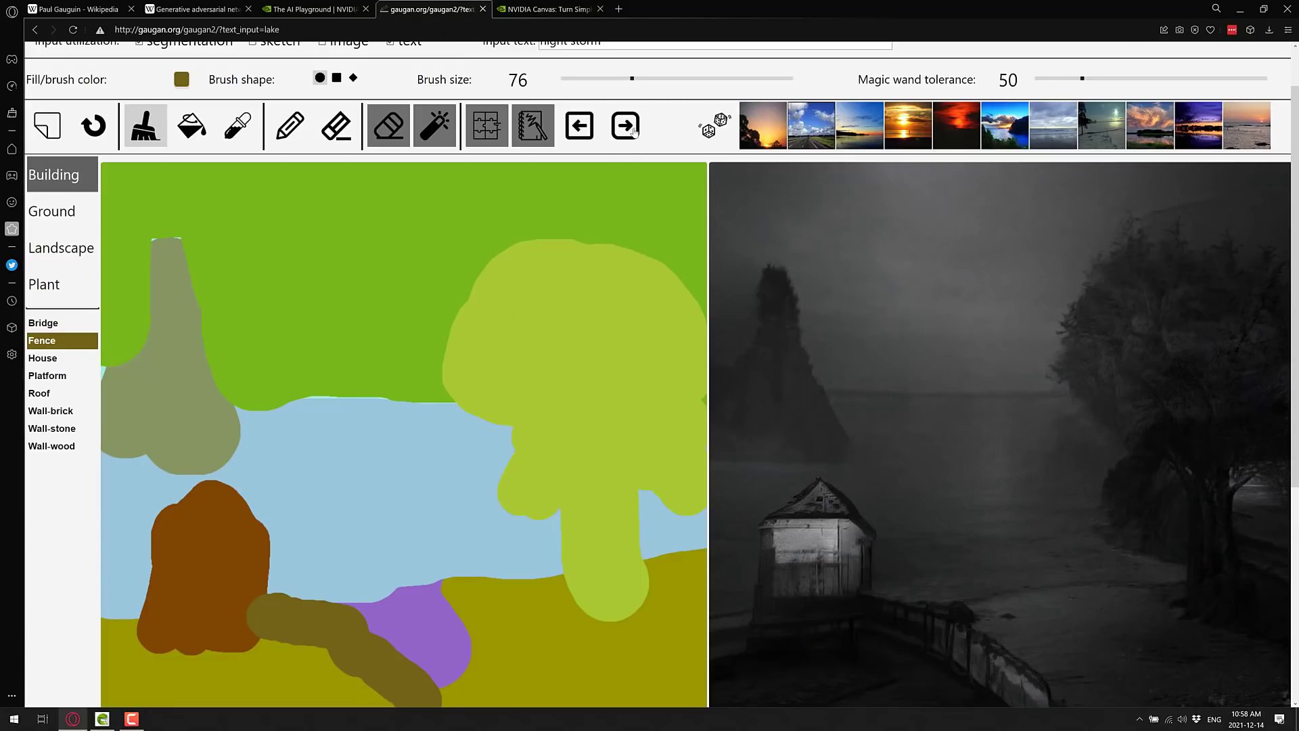
scroll(629, 111, up, 1)
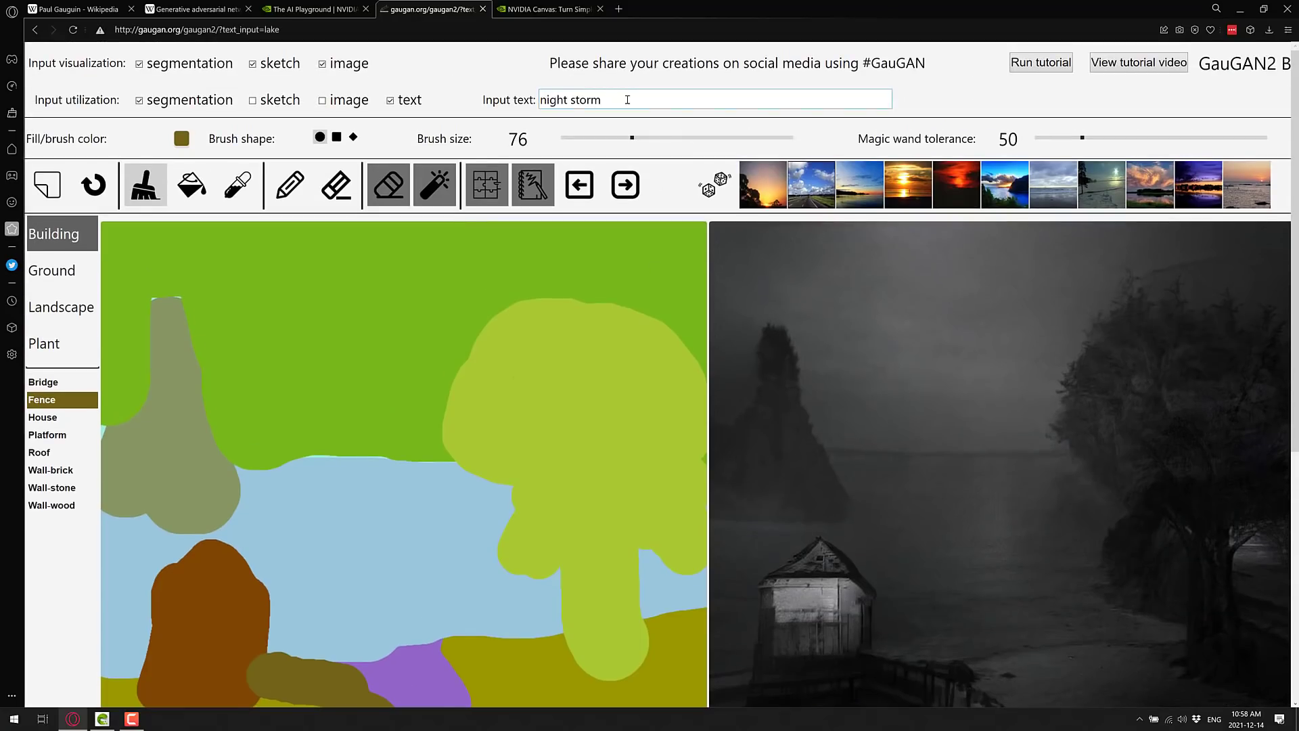
click(627, 100)
key(ctrl+a)
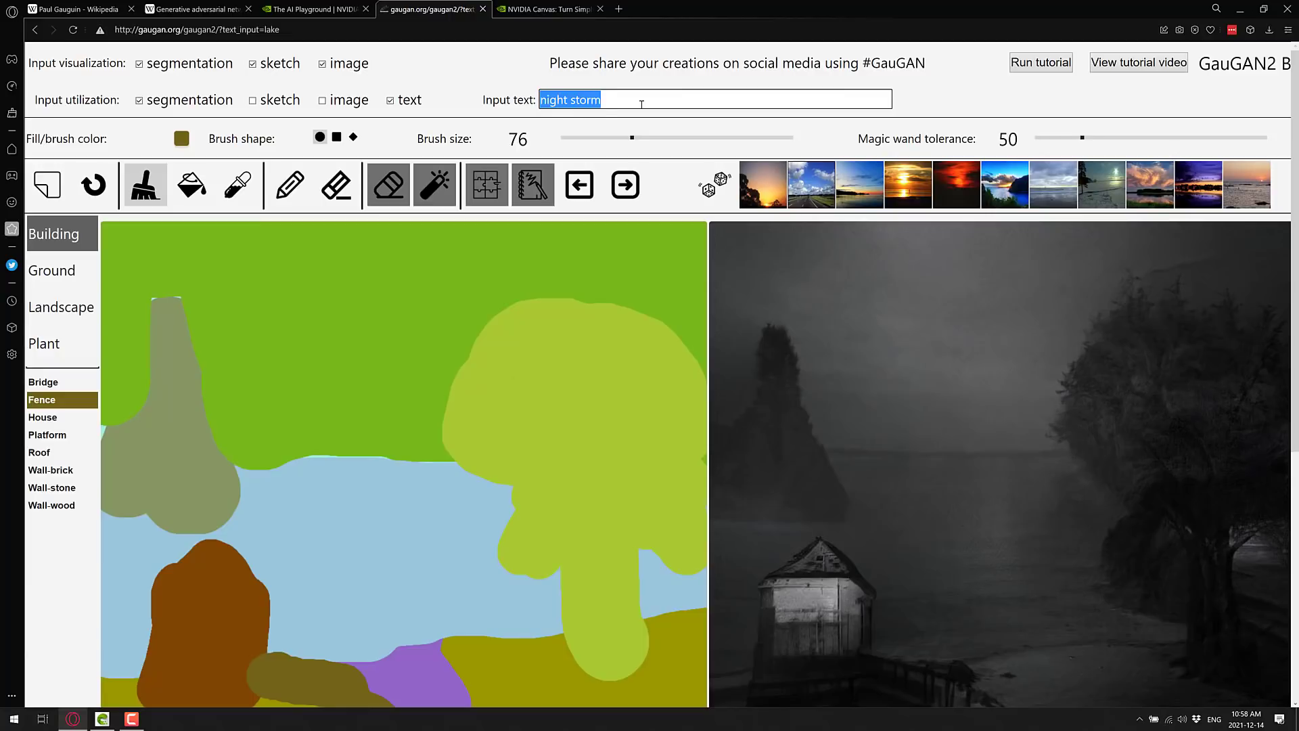
text(town in hills)
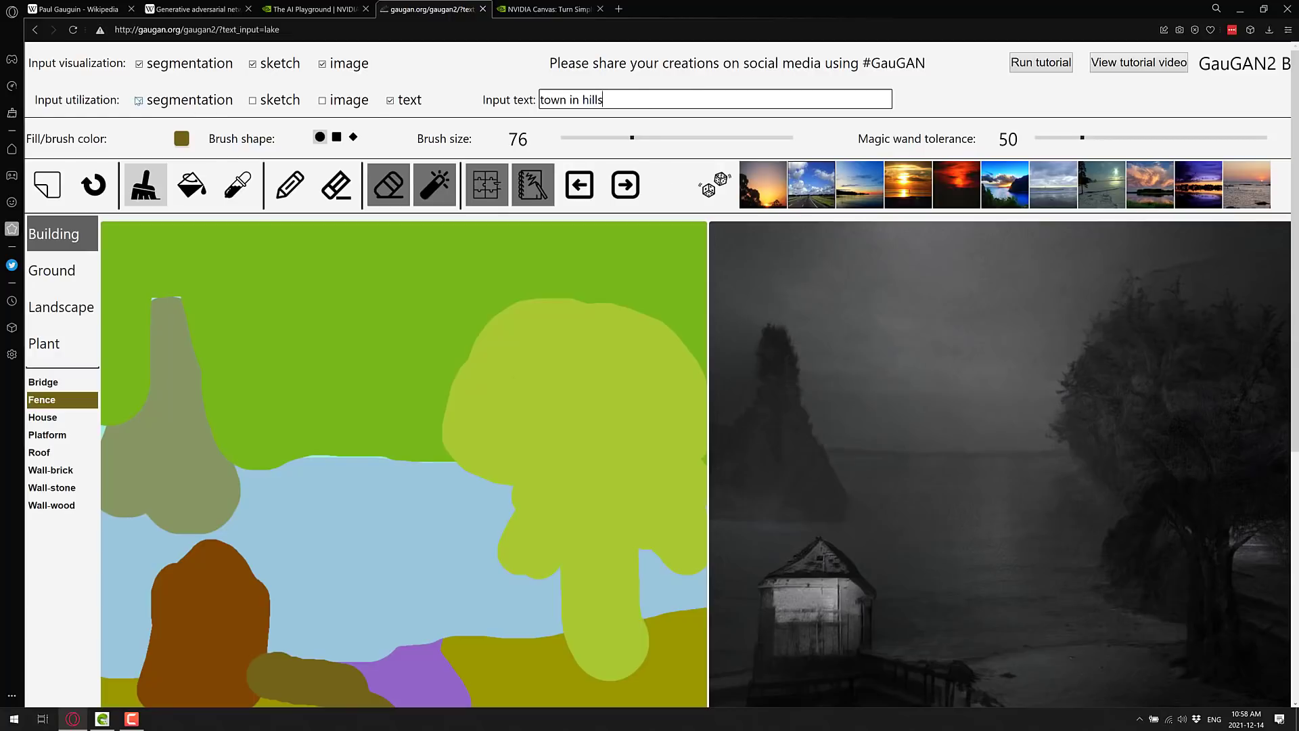
click(142, 105)
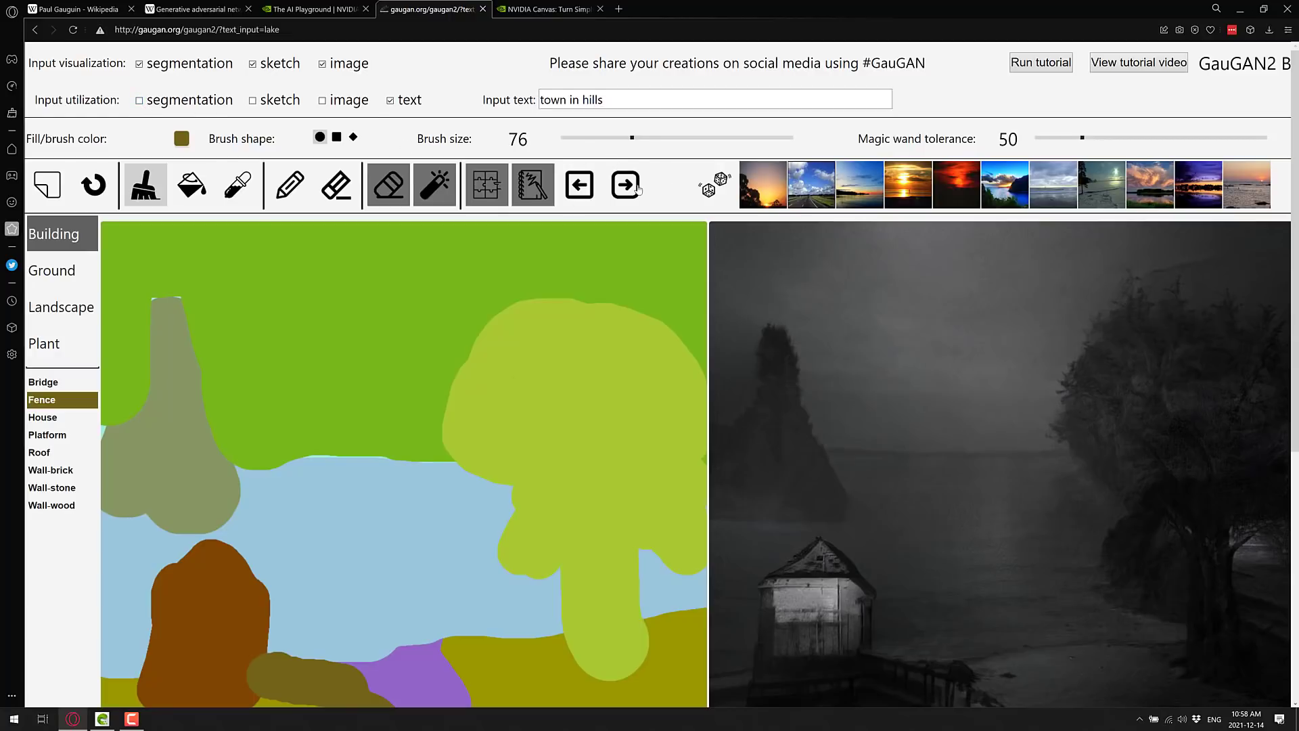
Render 'town in hills', then 'town in mountains', and check segmentation input again.
click(625, 185)
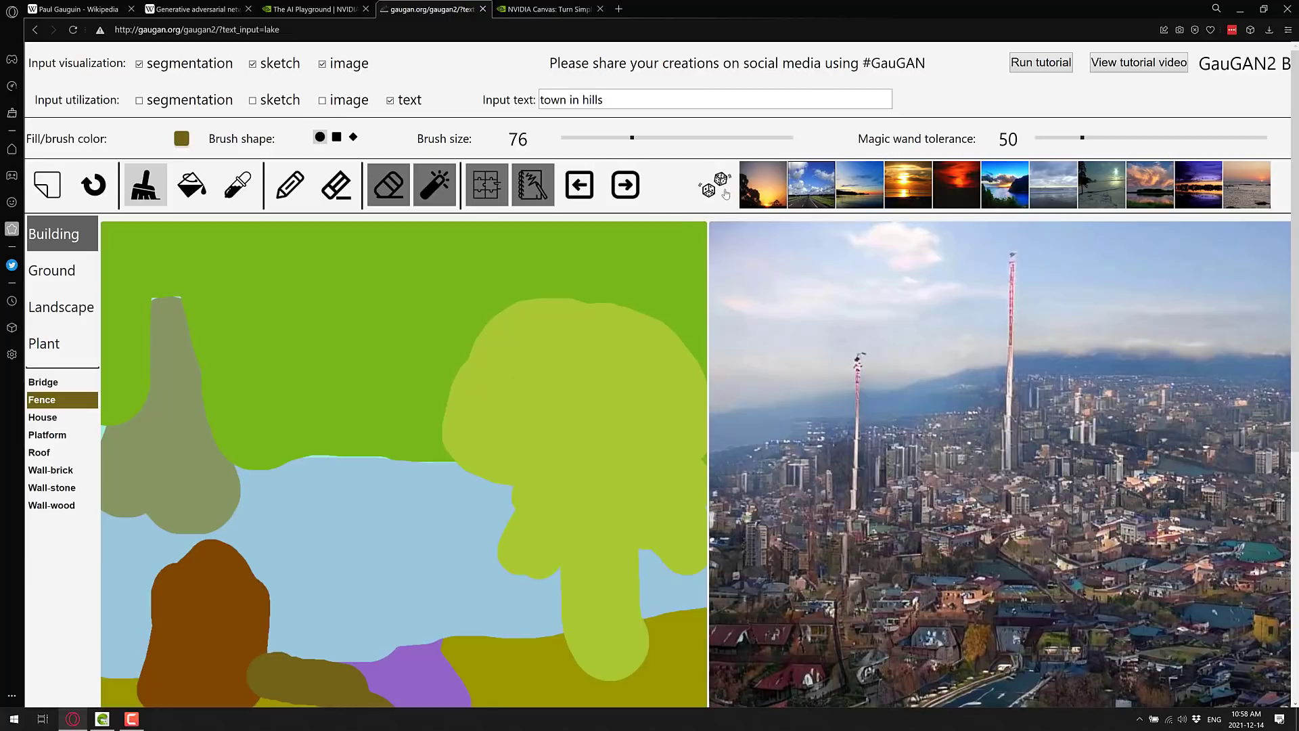
double_click(608, 100)
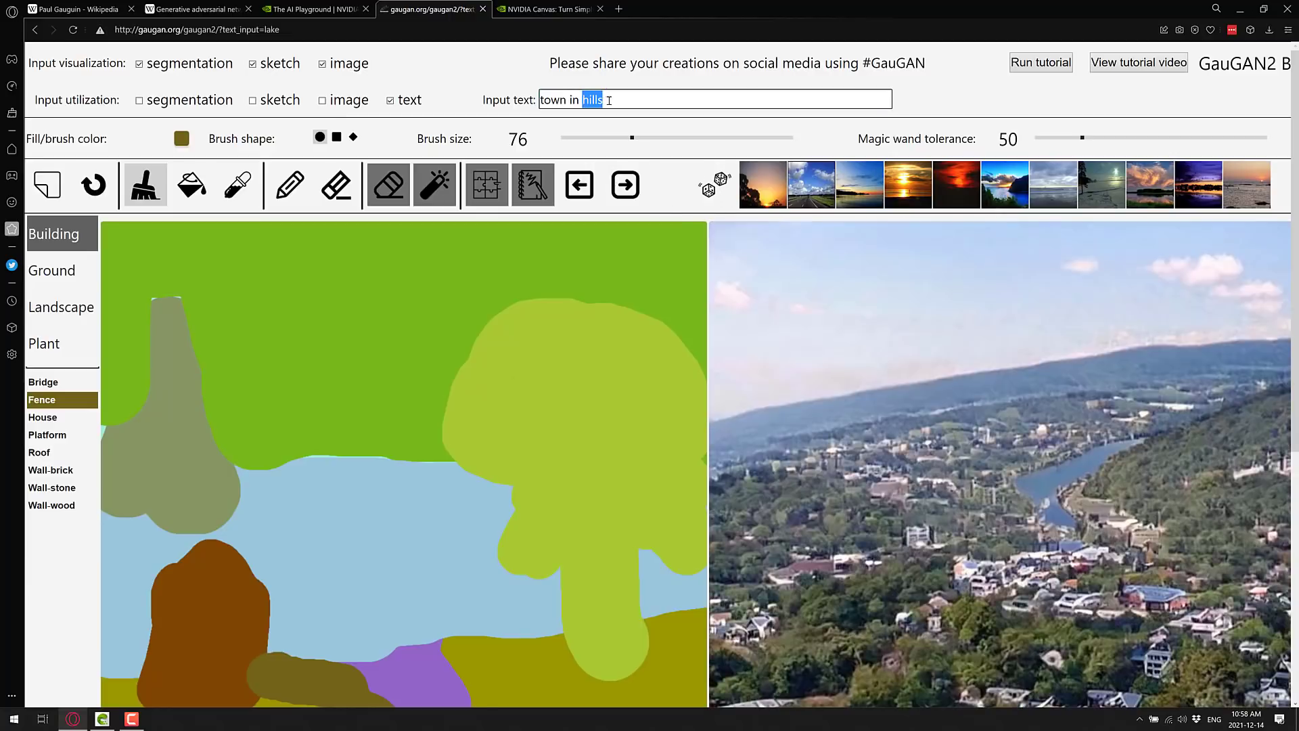
text(mountais)
key(BackSpace)
click(624, 186)
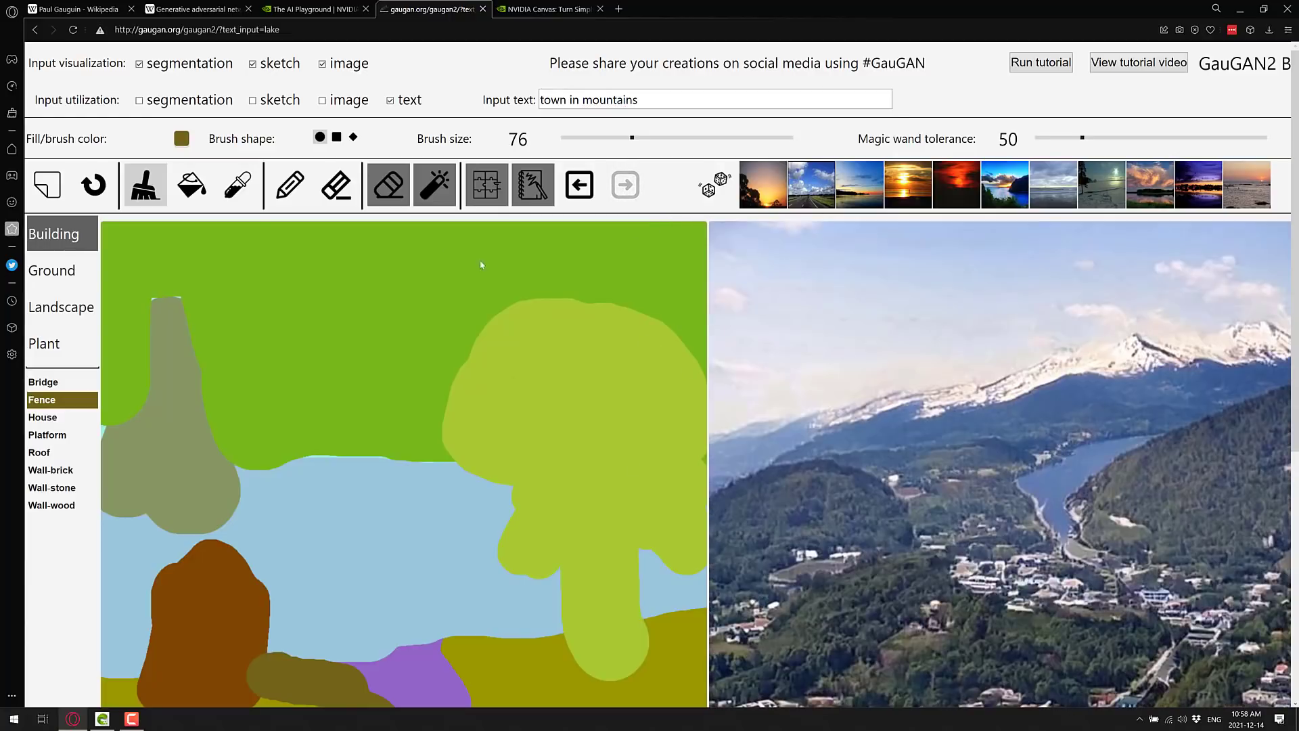
click(156, 101)
Re-render the lake scene from the painted map, uncheck text input, and scroll to inspect the output.
click(625, 184)
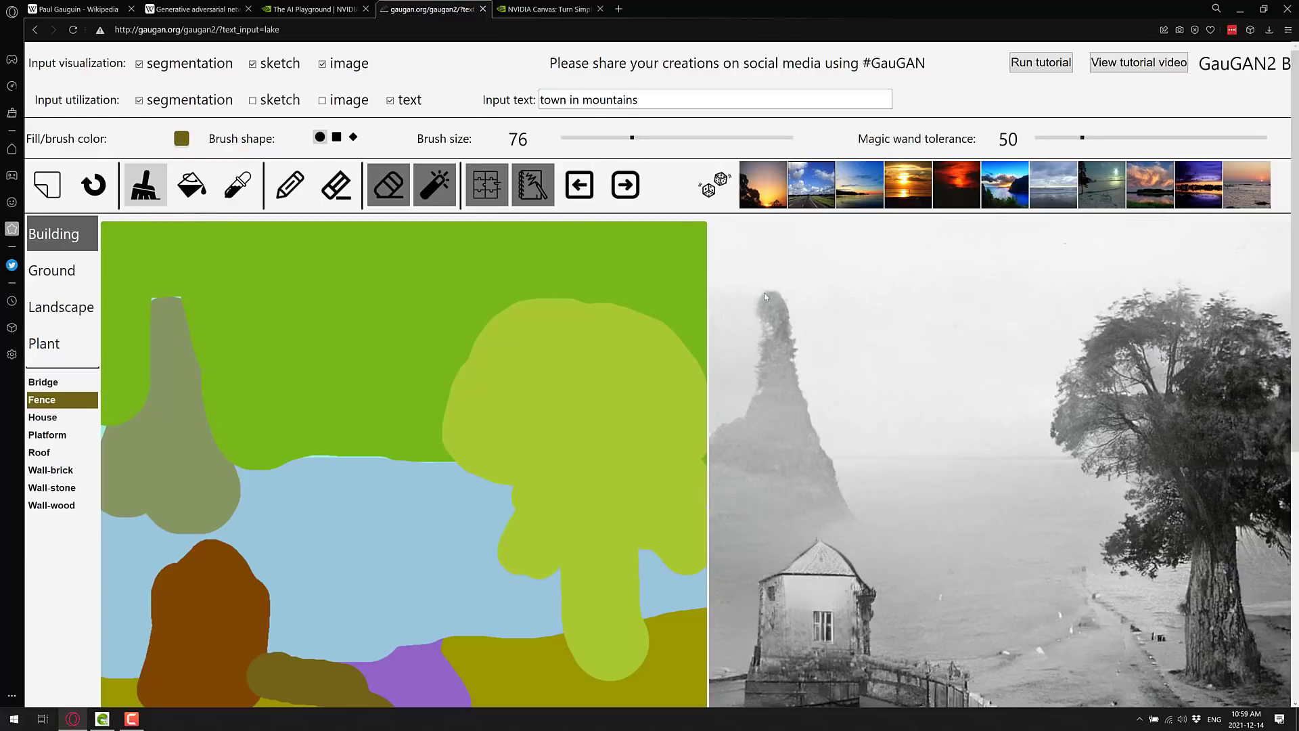
click(390, 100)
scroll(670, 315, down, 2)
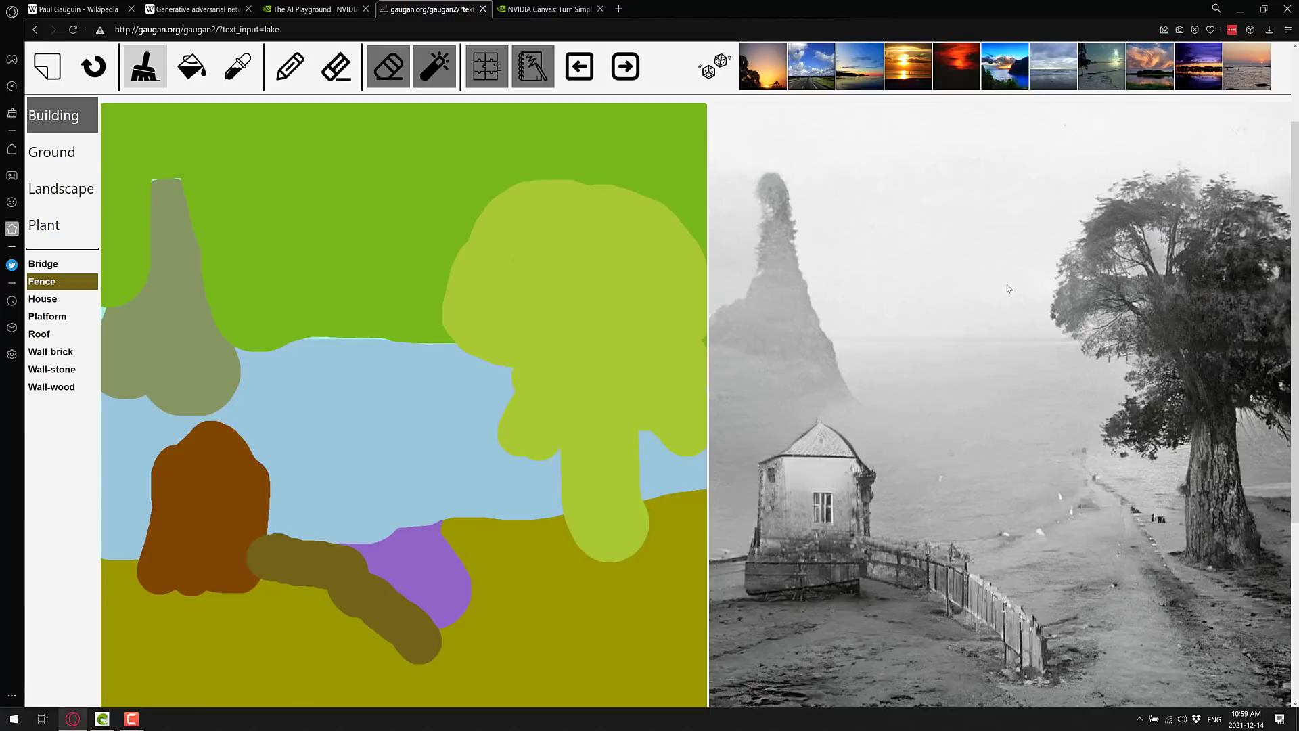
scroll(985, 296, up, 2)
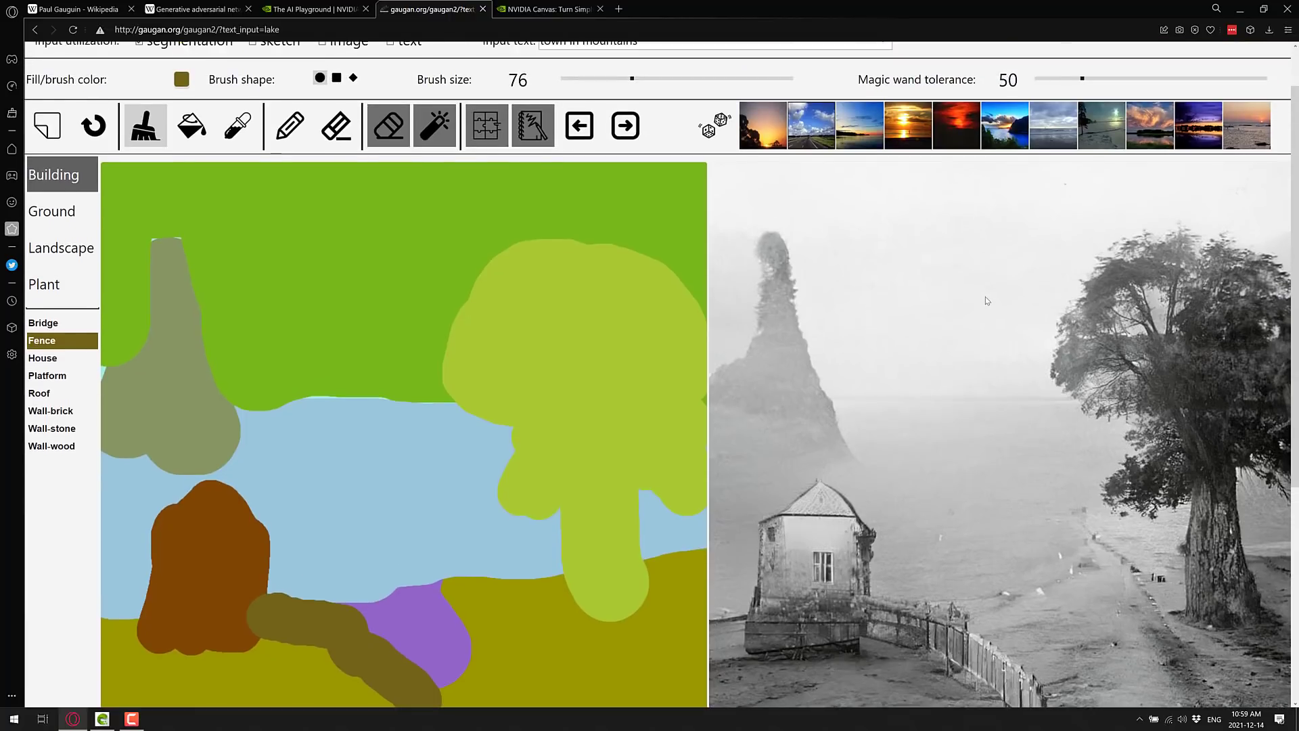
scroll(947, 298, down, 2)
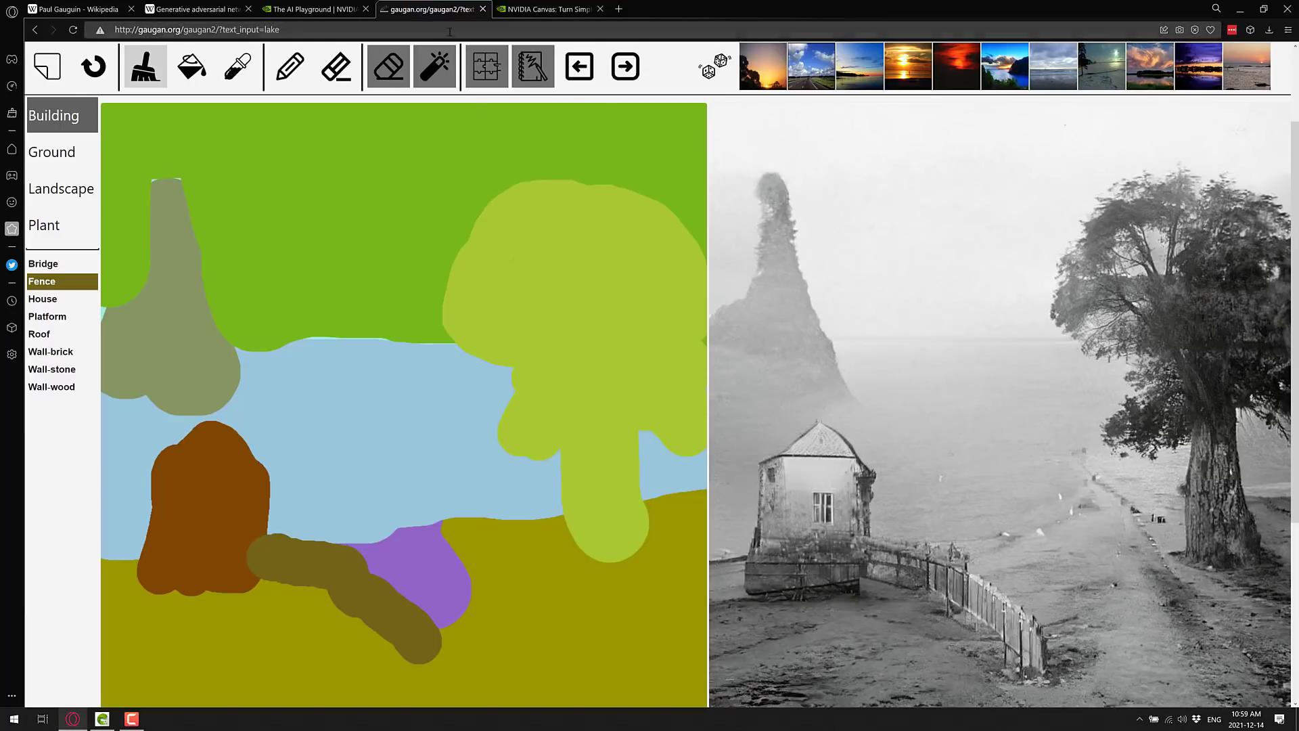
Return to the NVIDIA Canvas product page and scroll up to its top beta download banner.
click(550, 9)
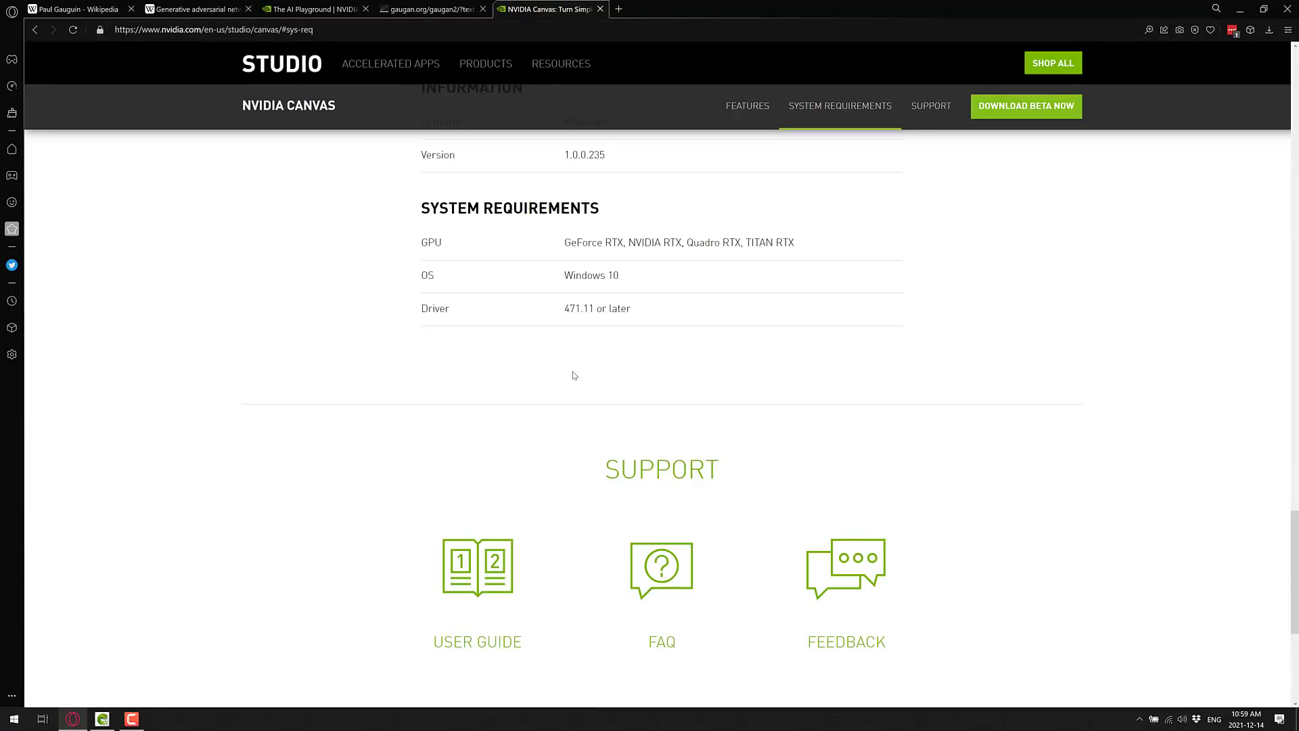
scroll(595, 370, up, 15)
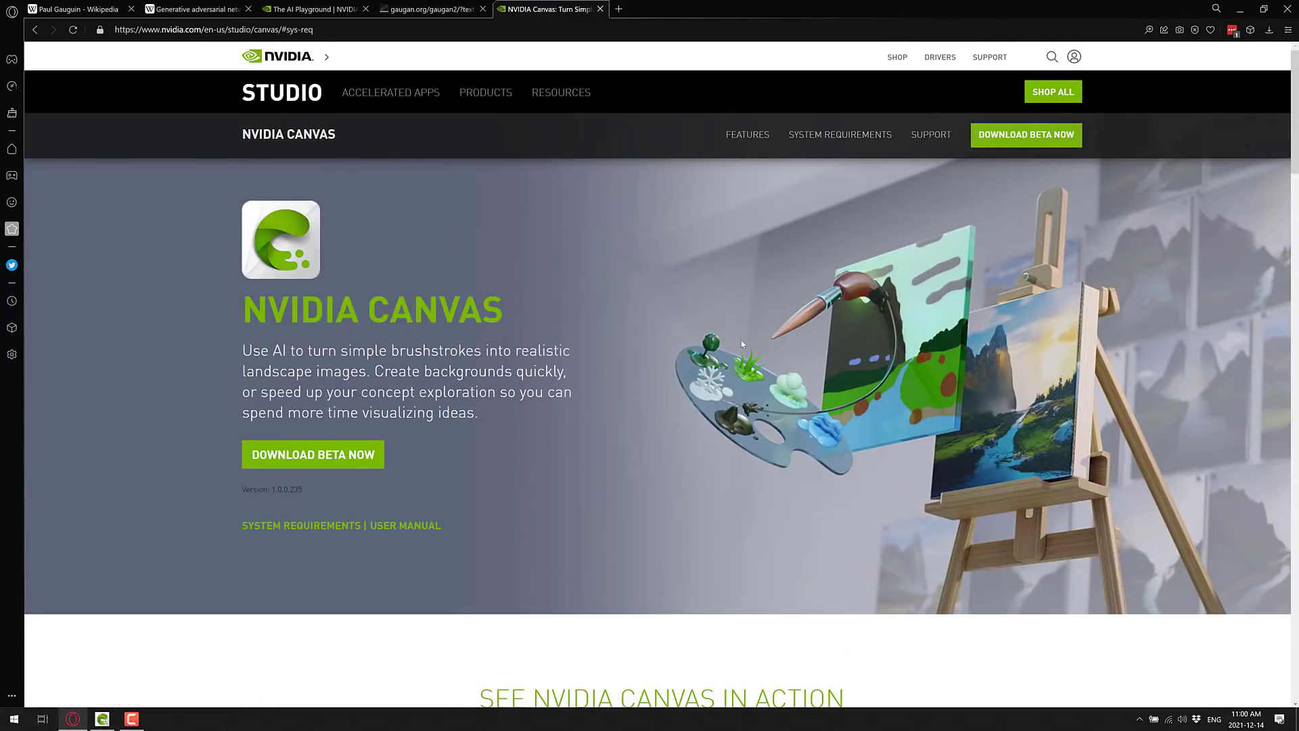